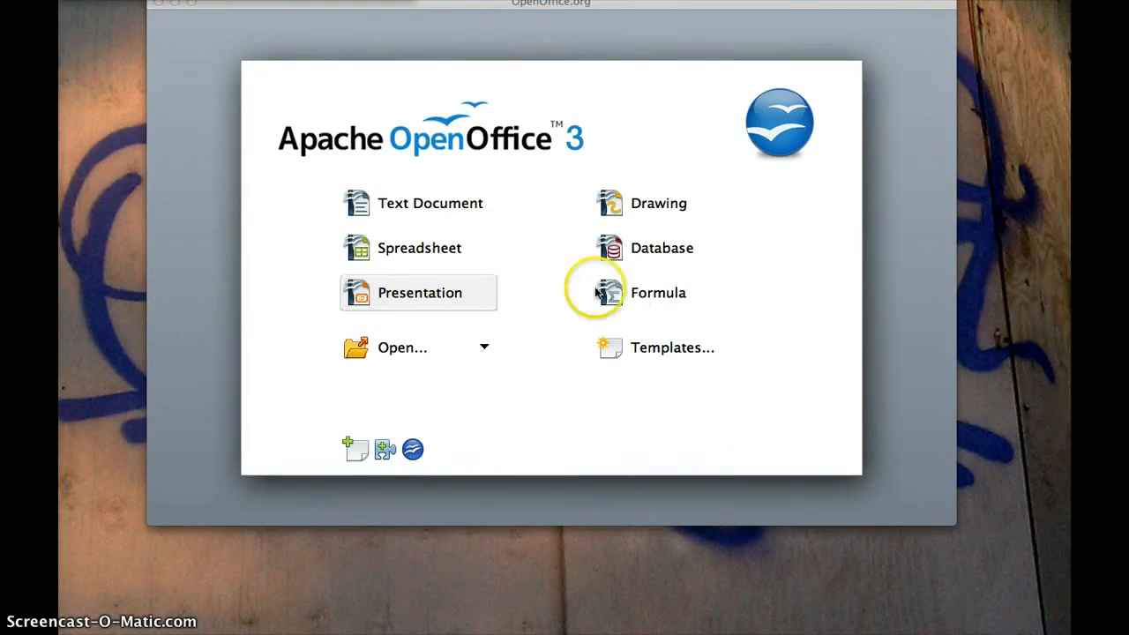
Choose Text Document in the Start Center to begin a new blank Writer document
left_click(421, 206)
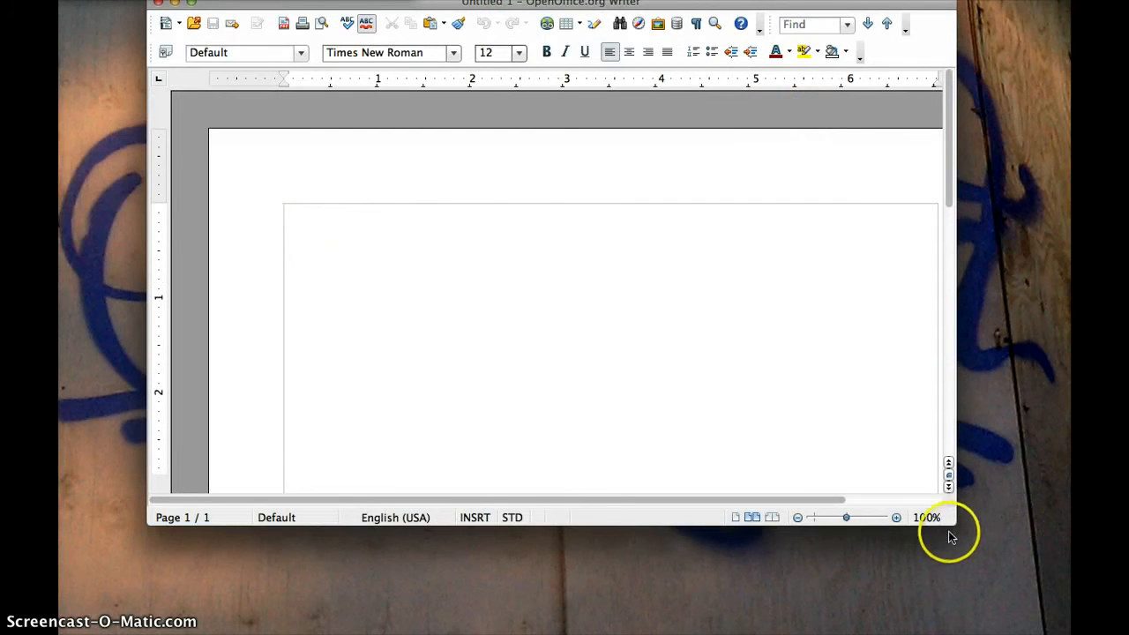
Enlarge the Untitled 1 window down, right and leftward so it fills most of the screen
left_click_drag(953, 521, 1069, 633)
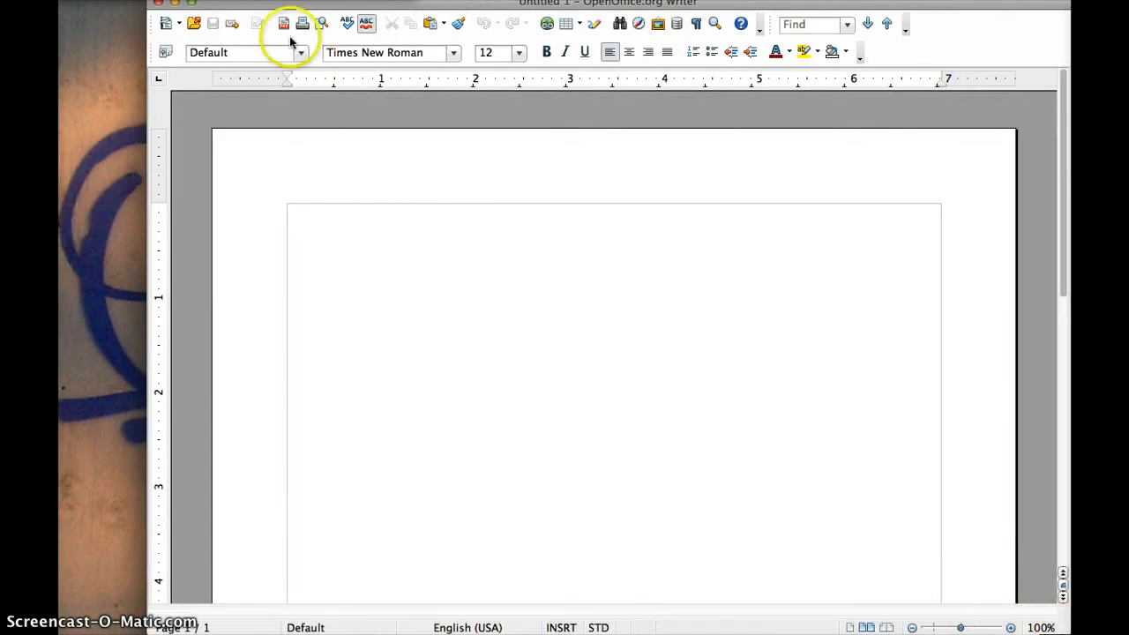
left_click_drag(148, 4, 60, 3)
left_click(286, 192)
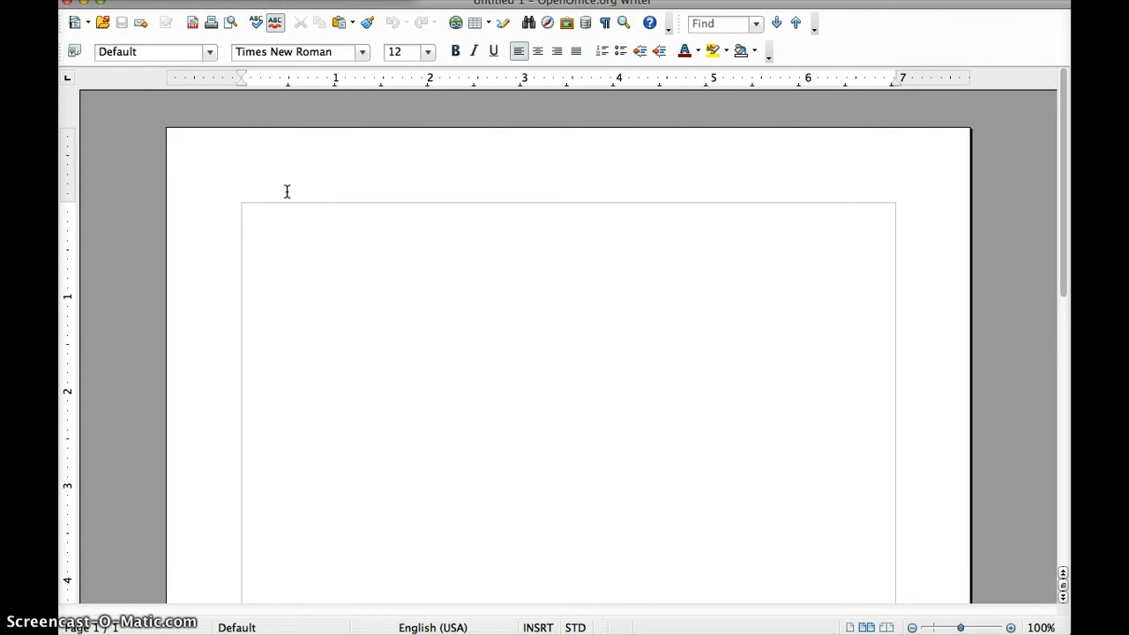
Type the student's name and ID with the MGMT course on the opening lines
left_click(343, 273)
key("Return")
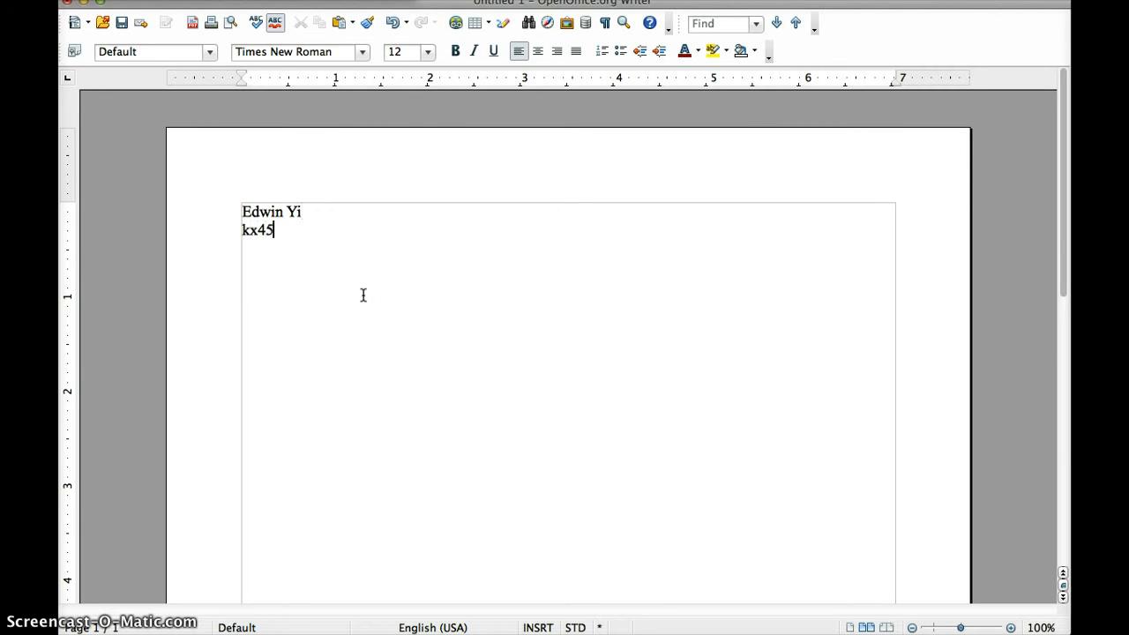
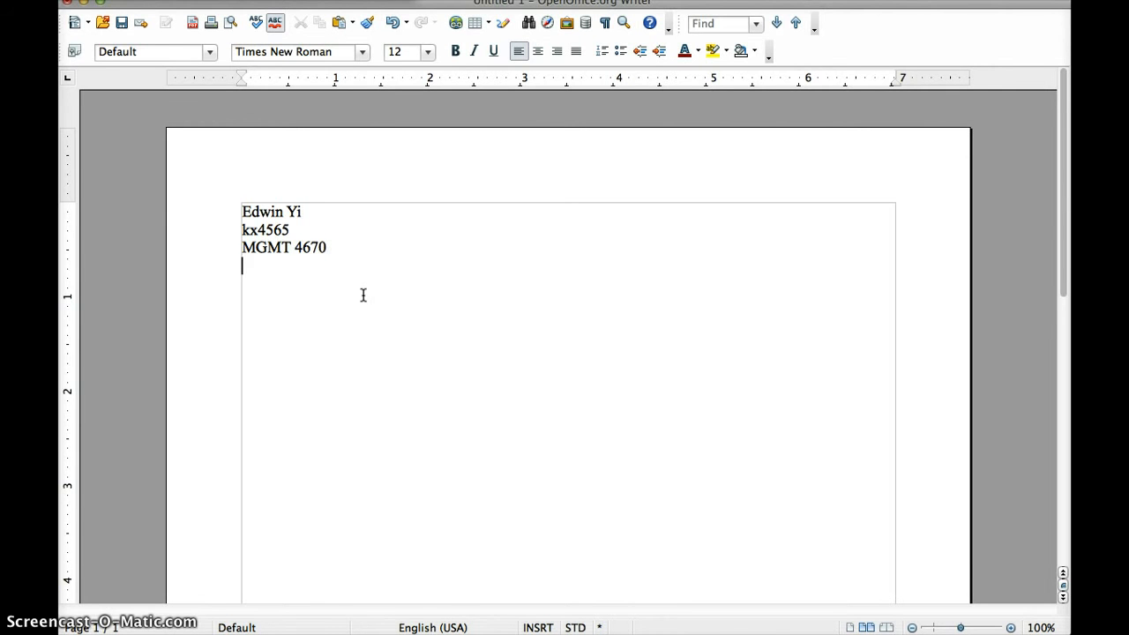
Add the date April 25, 2013, the title 'Written Response #3', question 1, and its answer's start
type("pril")
type(" 25, 2013  ")
type("Written Response")
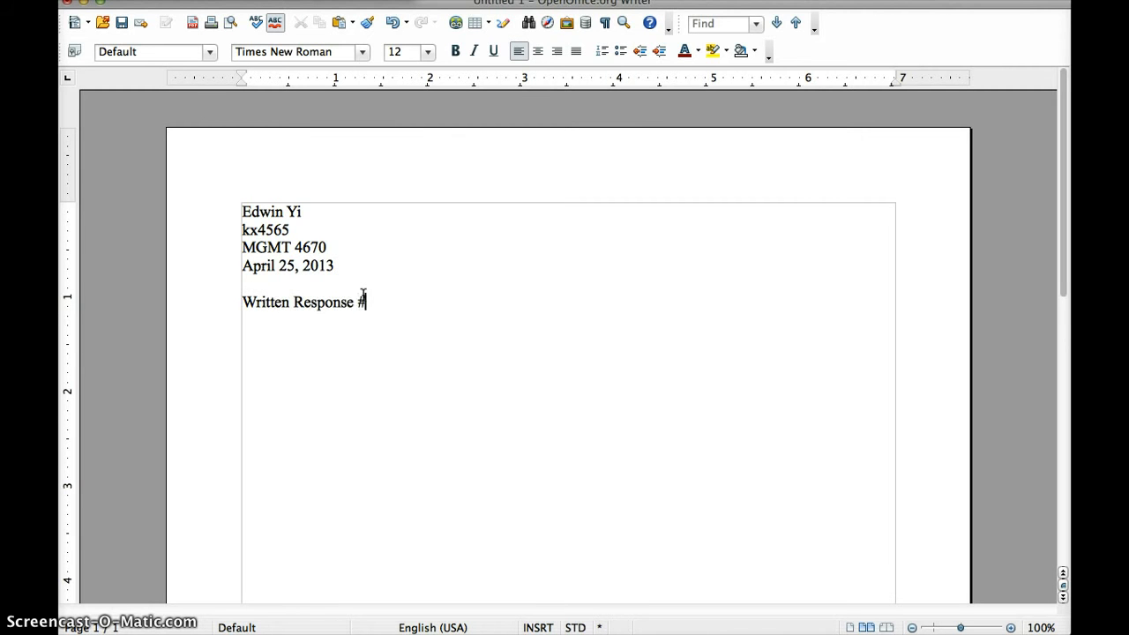
type(" #3")
key("Return")
type("1) What is the p")
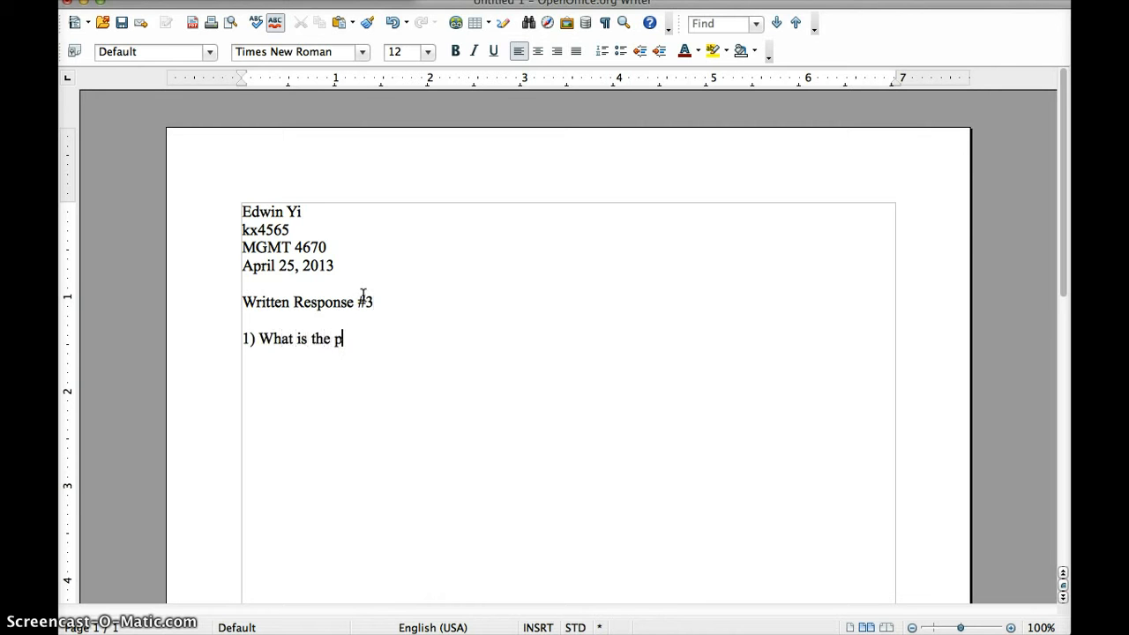
type("urpose of insturment")
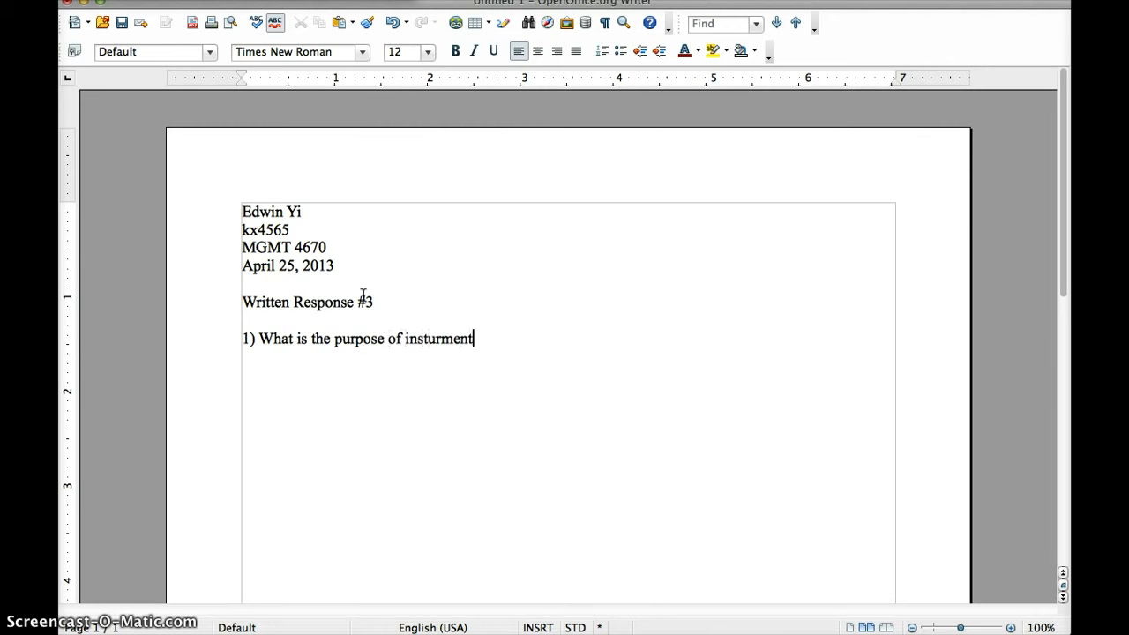
type("s of trade policy? ")
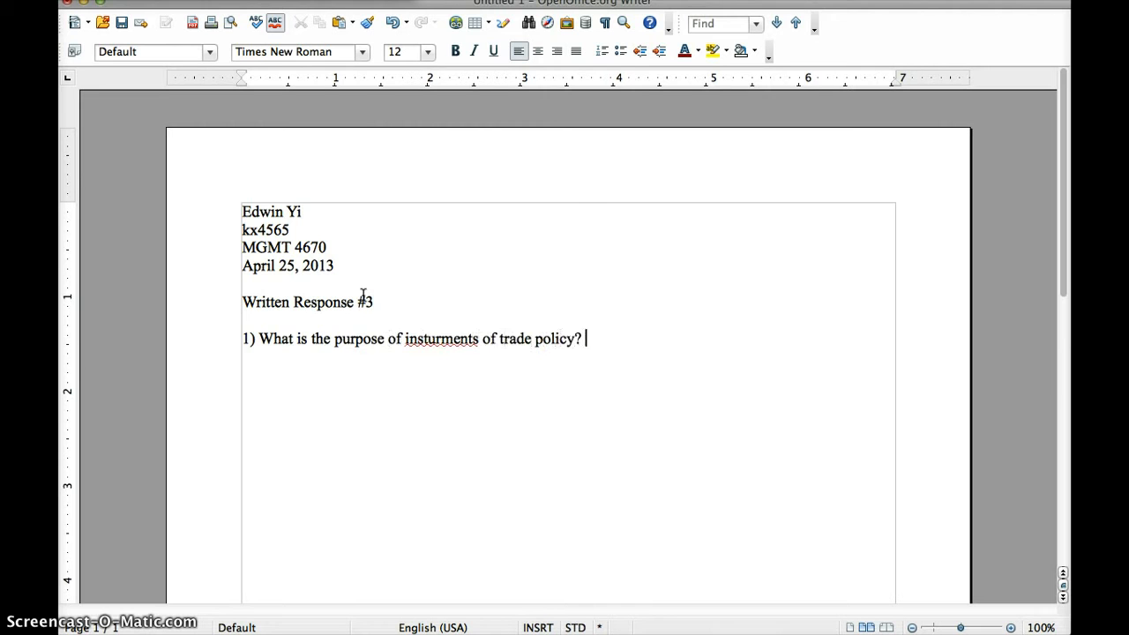
type("Describe and give one exampl")
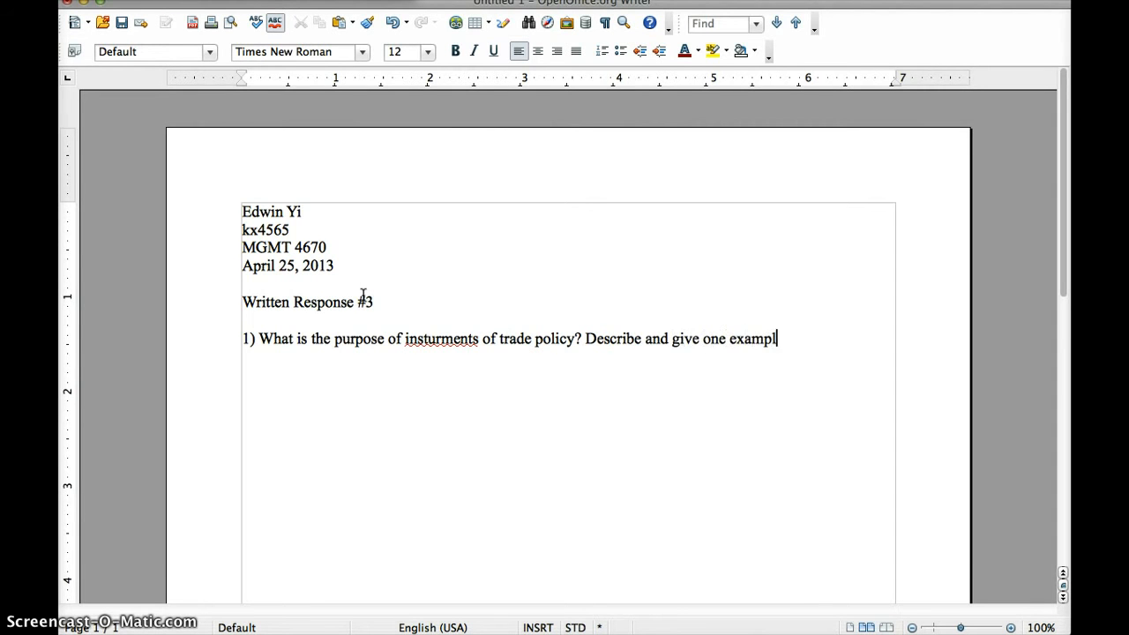
type("e for 4 insturments")
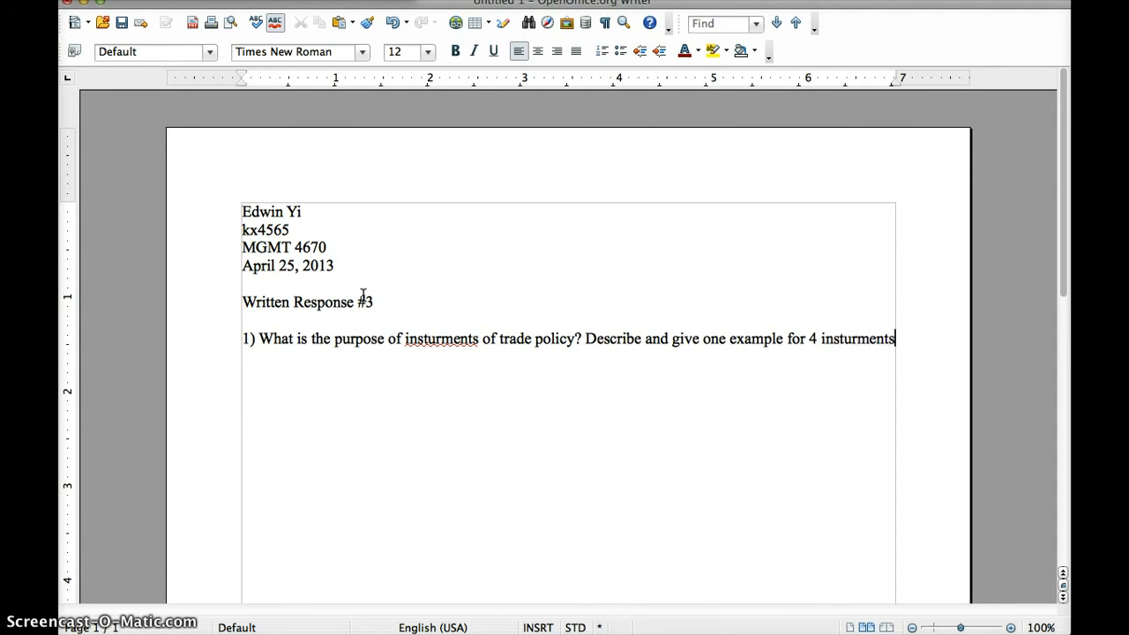
type(" of trade policy.")
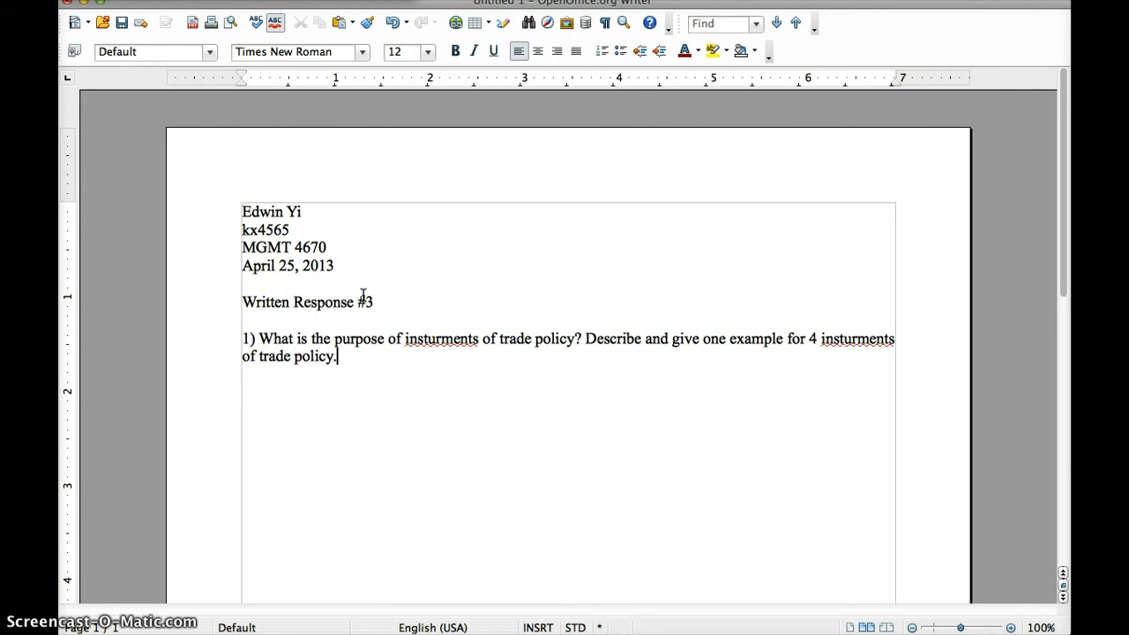
key("Return")
type("The purost")
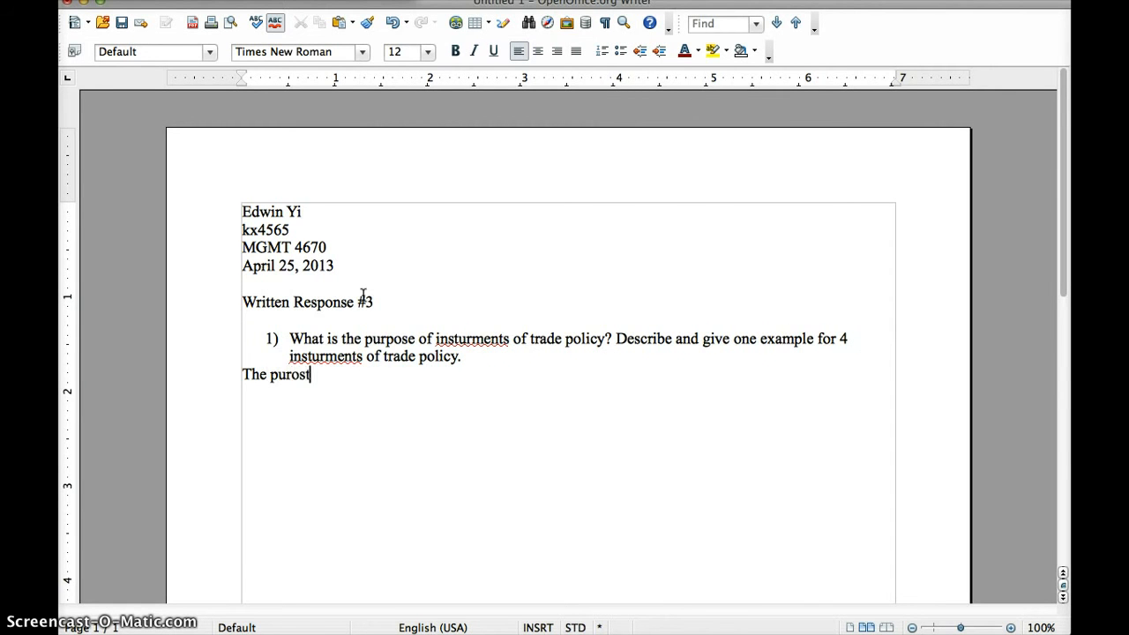
key("BackSpace")
key("BackSpace")
key("BackSpace")
type("pose of instruments of tra")
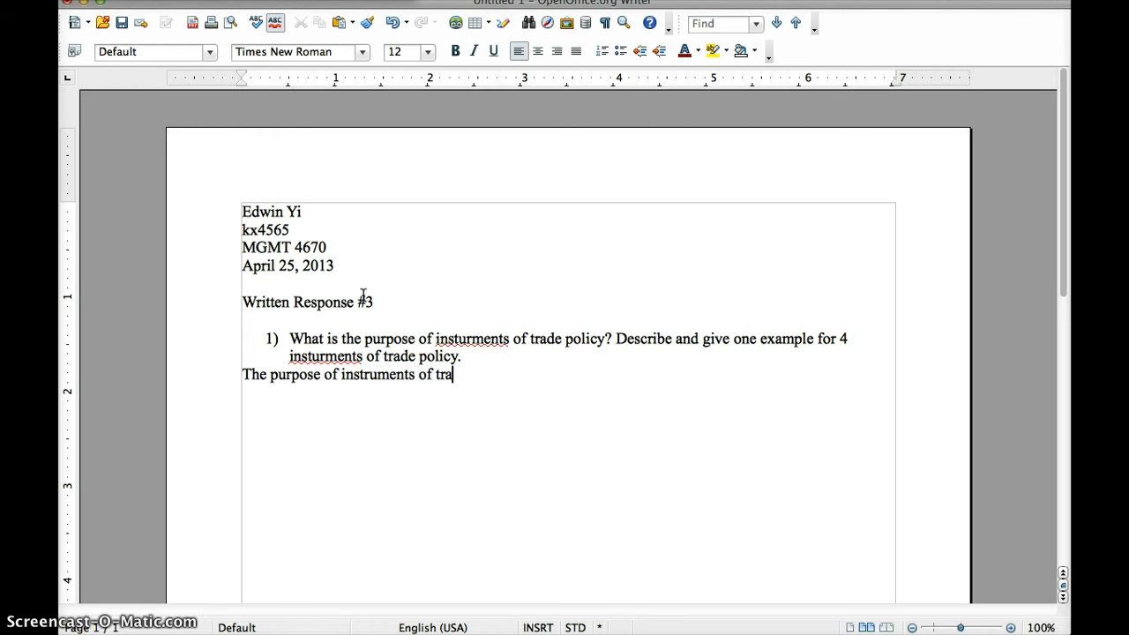
type("de plicy is to act")
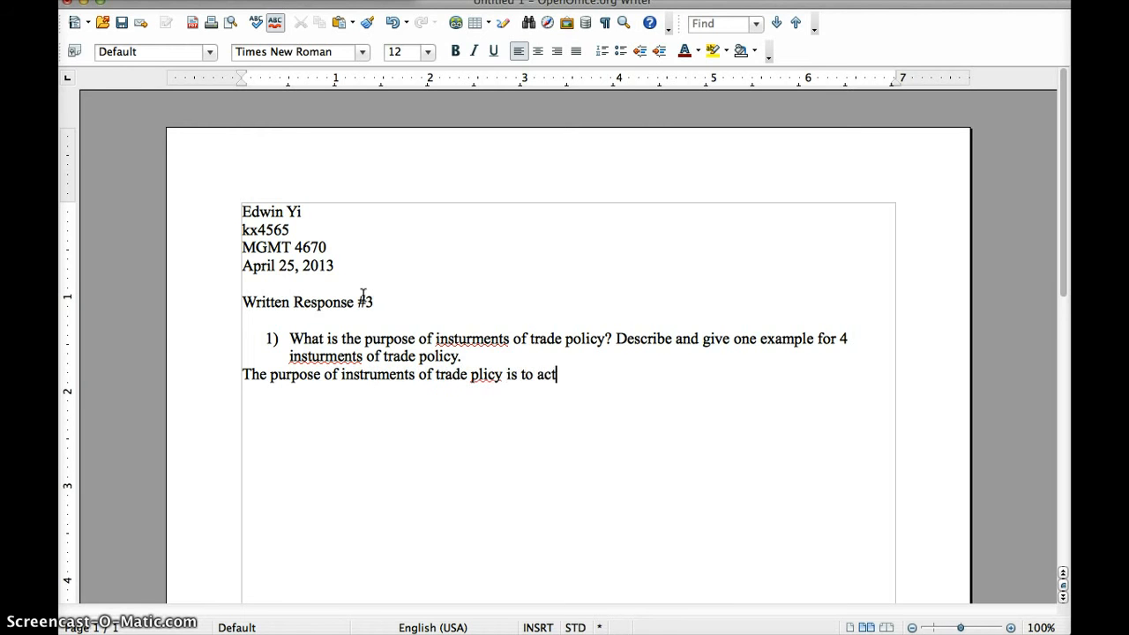
type(" as a protectionish defen")
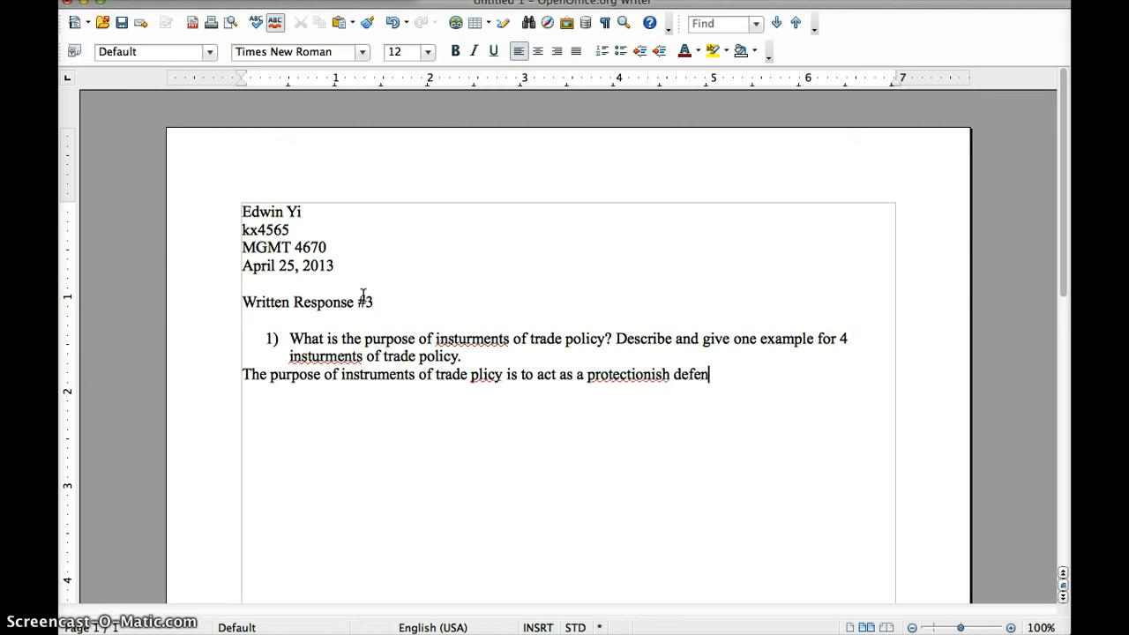
type("se. 4 instruemtn ")
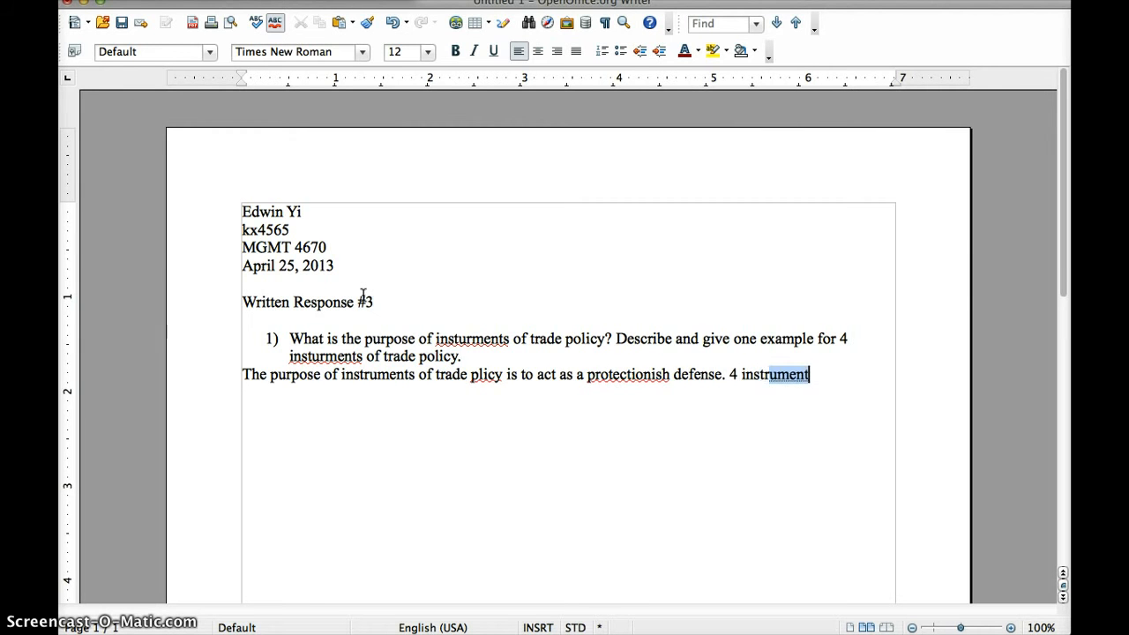
type("so")
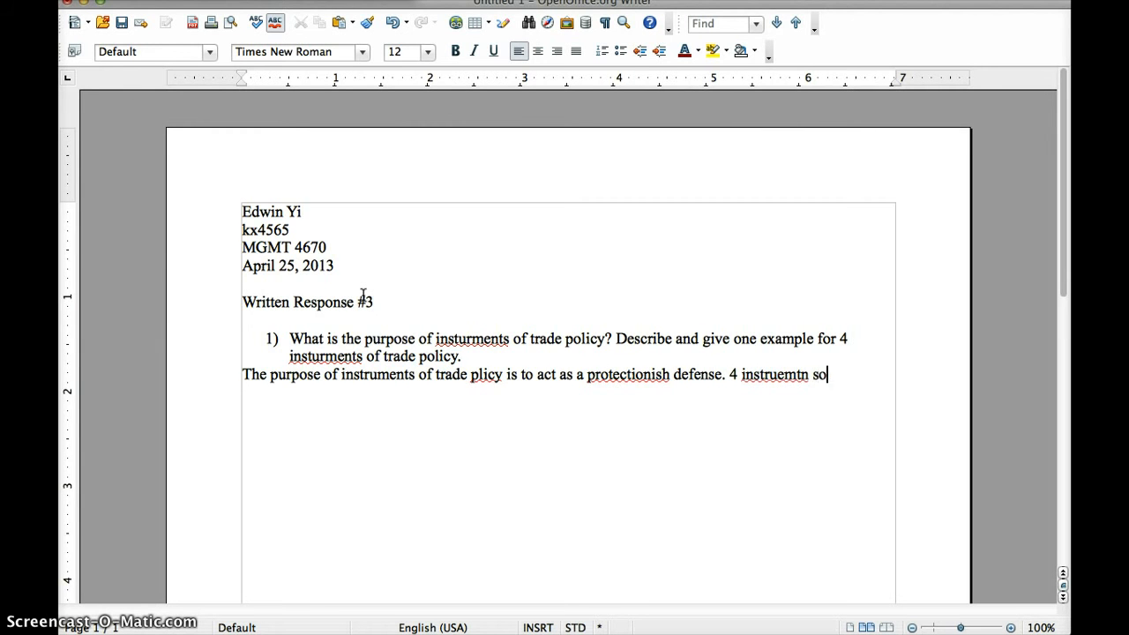
type("f trade plicy are t")
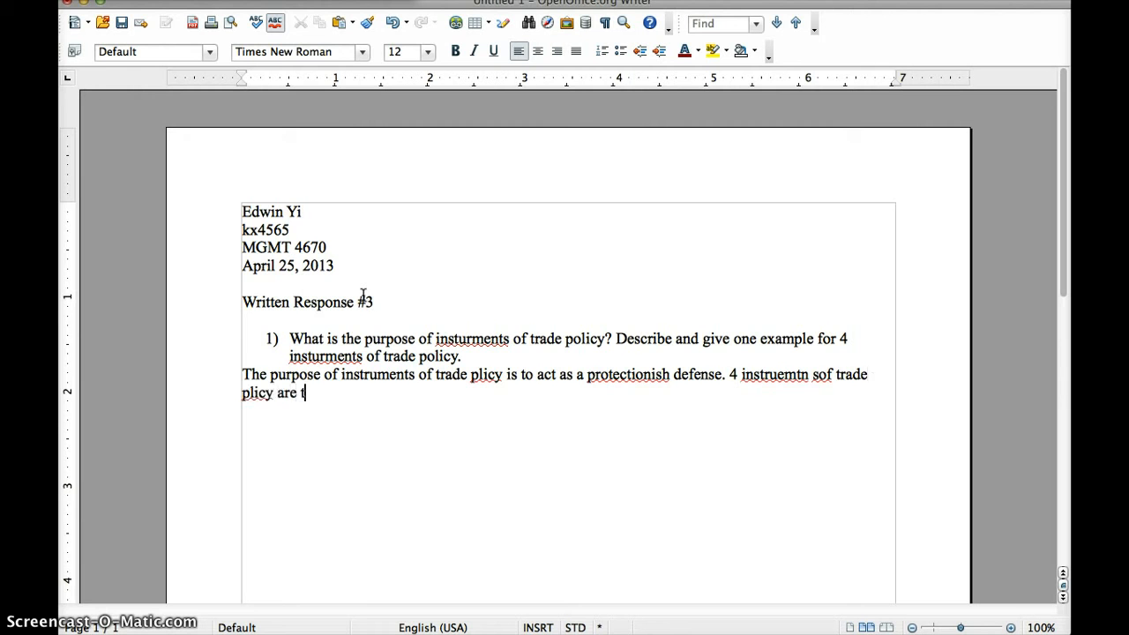
type("ariffs, subsi")
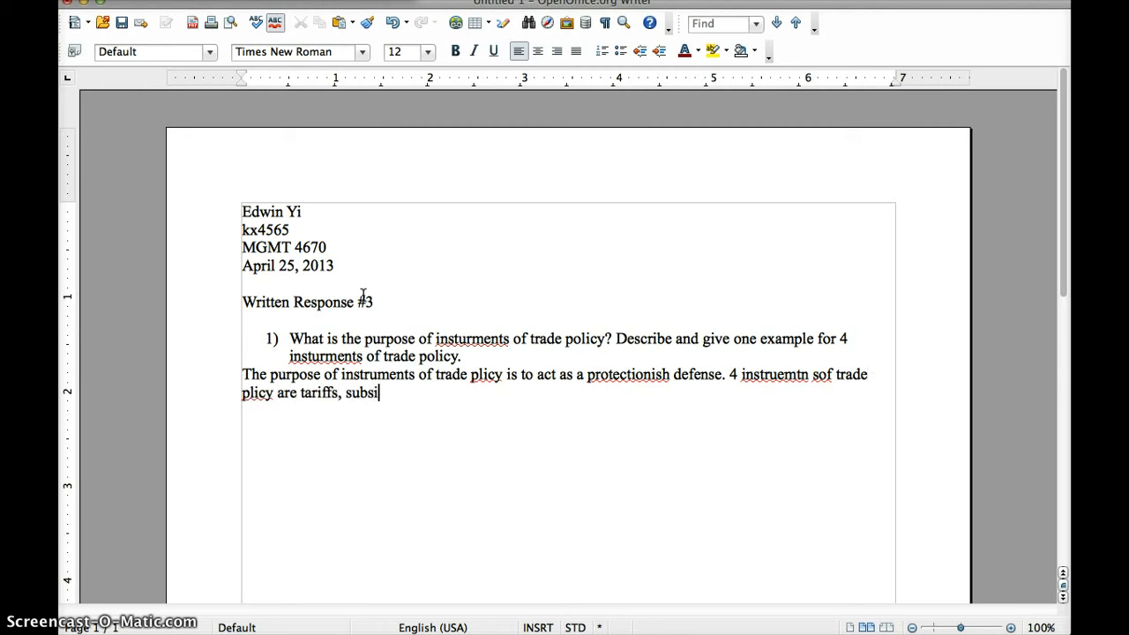
type("des, import quotas, an")
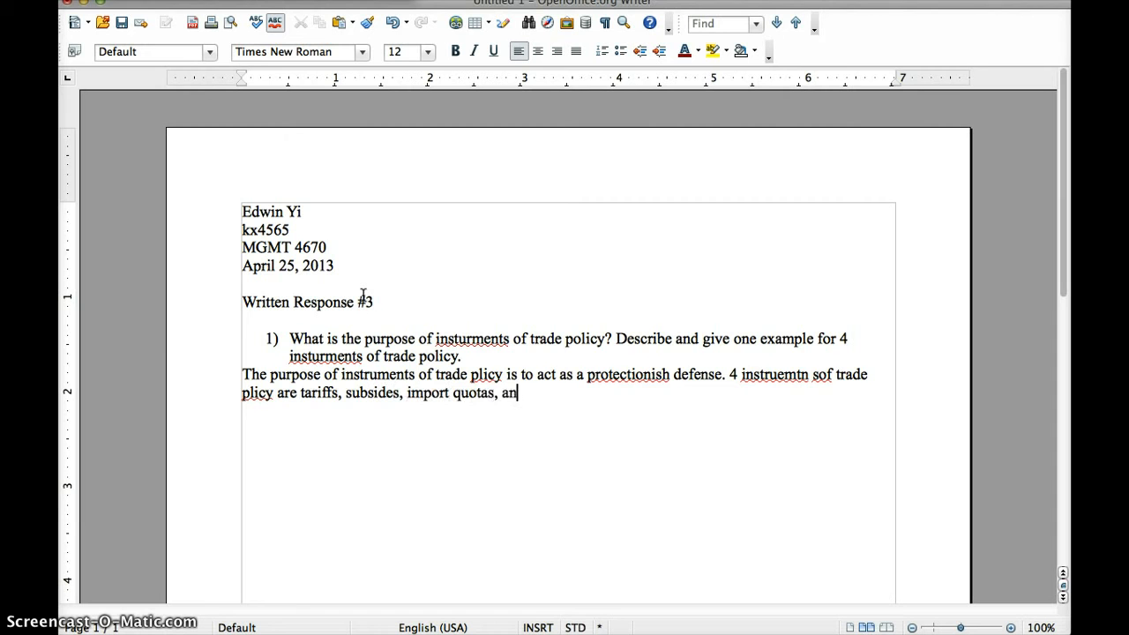
type("d exports.")
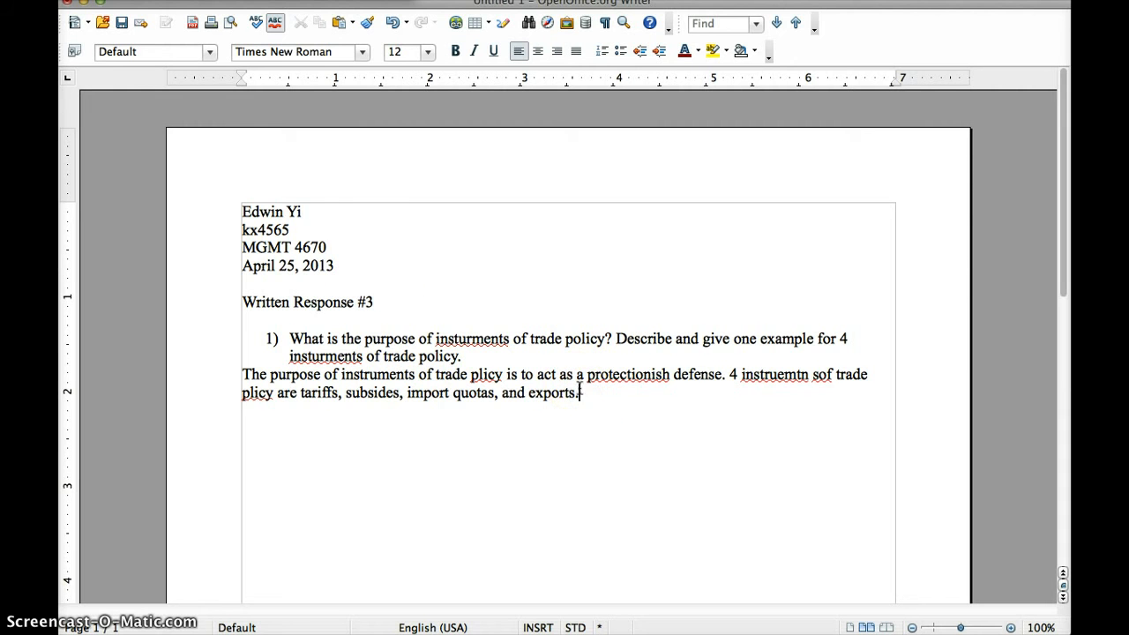
Right-align the name, ID, course and date lines, and add a blank line above the title
left_click_drag(335, 267, 251, 205)
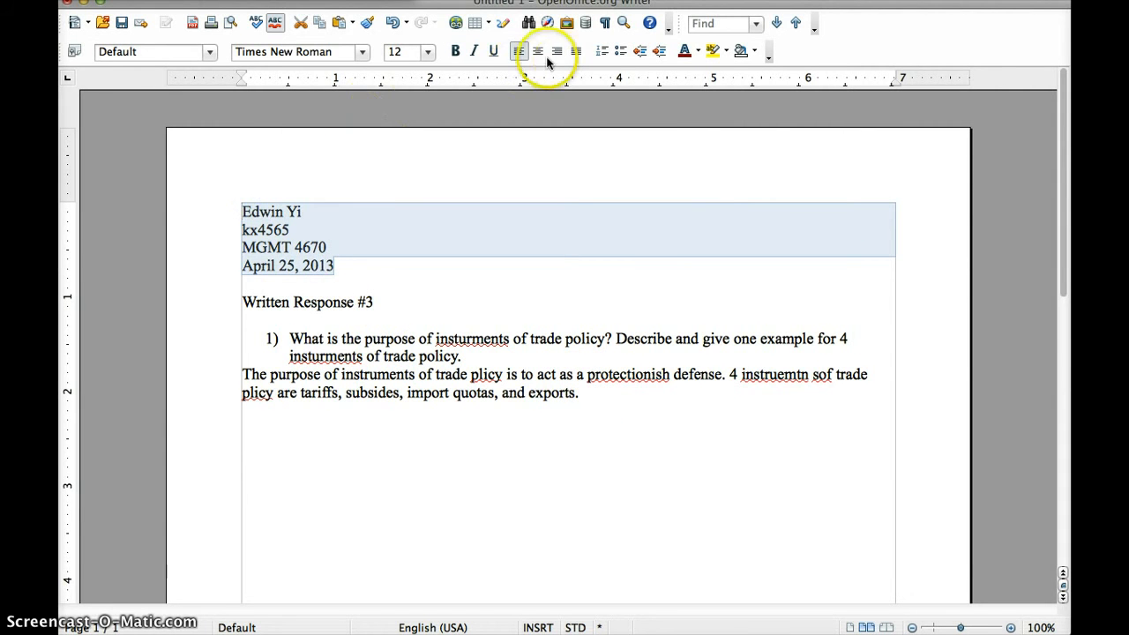
left_click(346, 264)
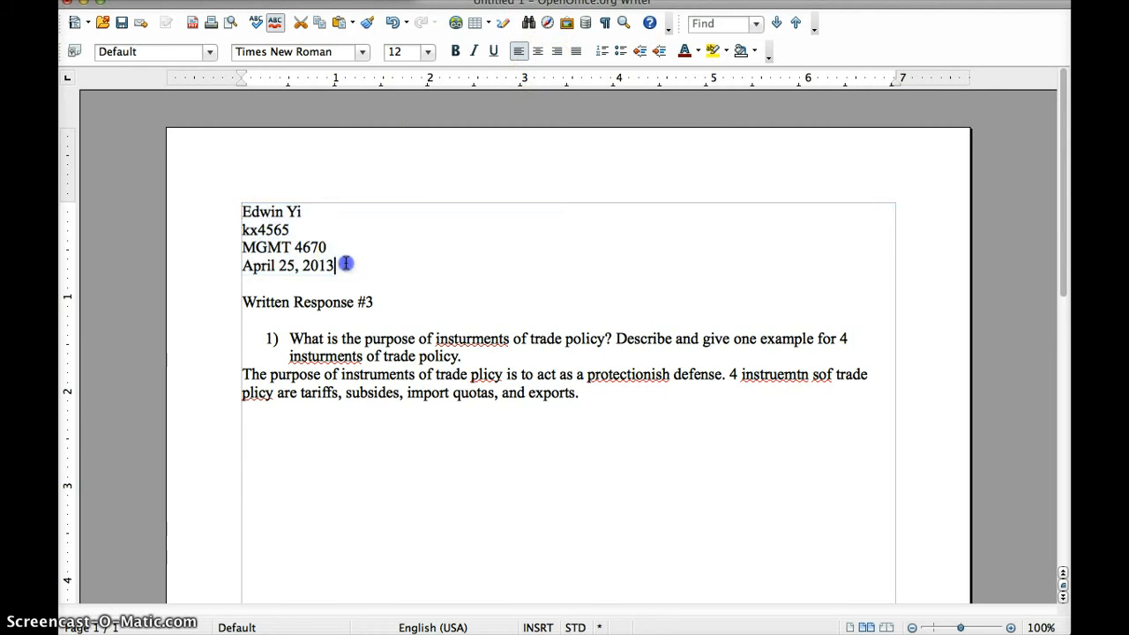
left_click_drag(346, 263, 236, 208)
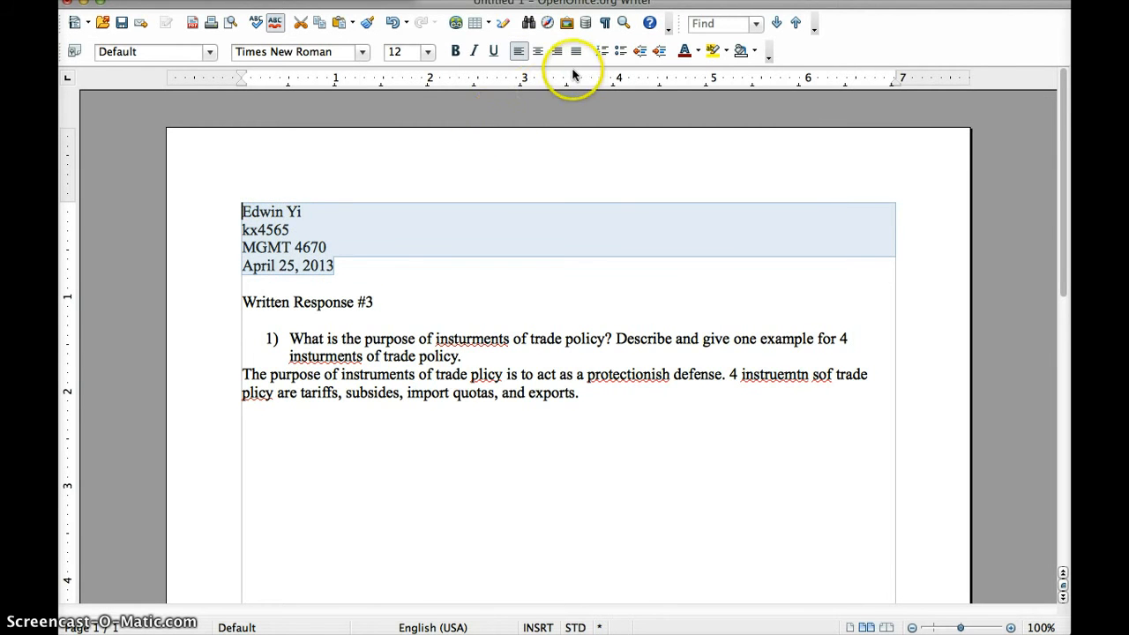
left_click(557, 52)
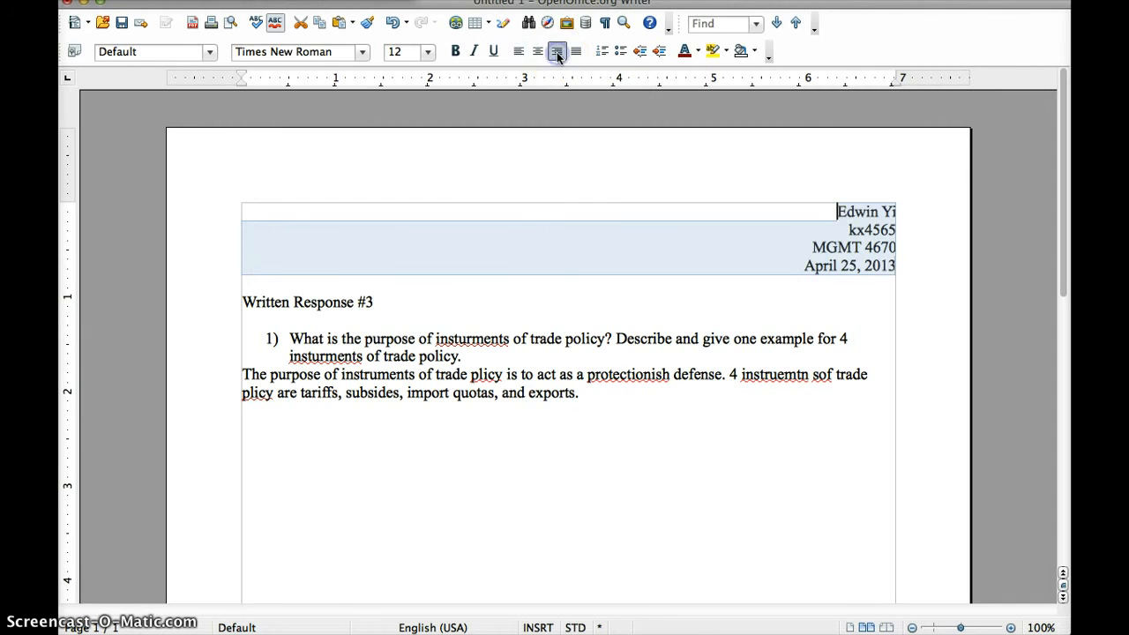
left_click(461, 277)
key("Return")
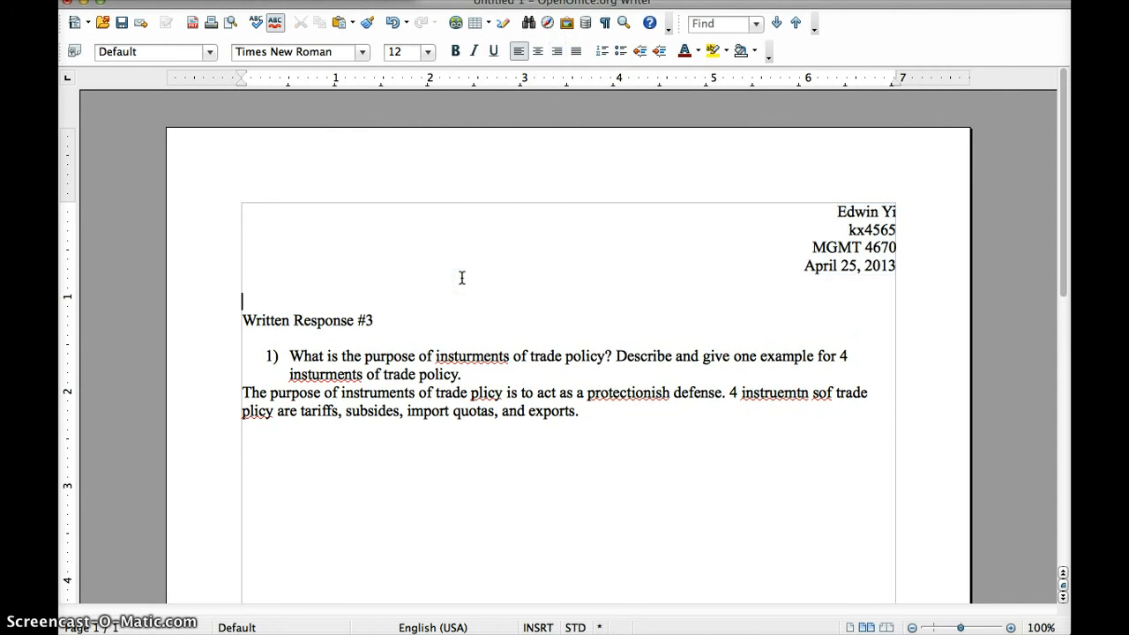
Set 'Written Response #3' to 16 pt, centred, bold, underlined and italic
left_click_drag(376, 320, 248, 320)
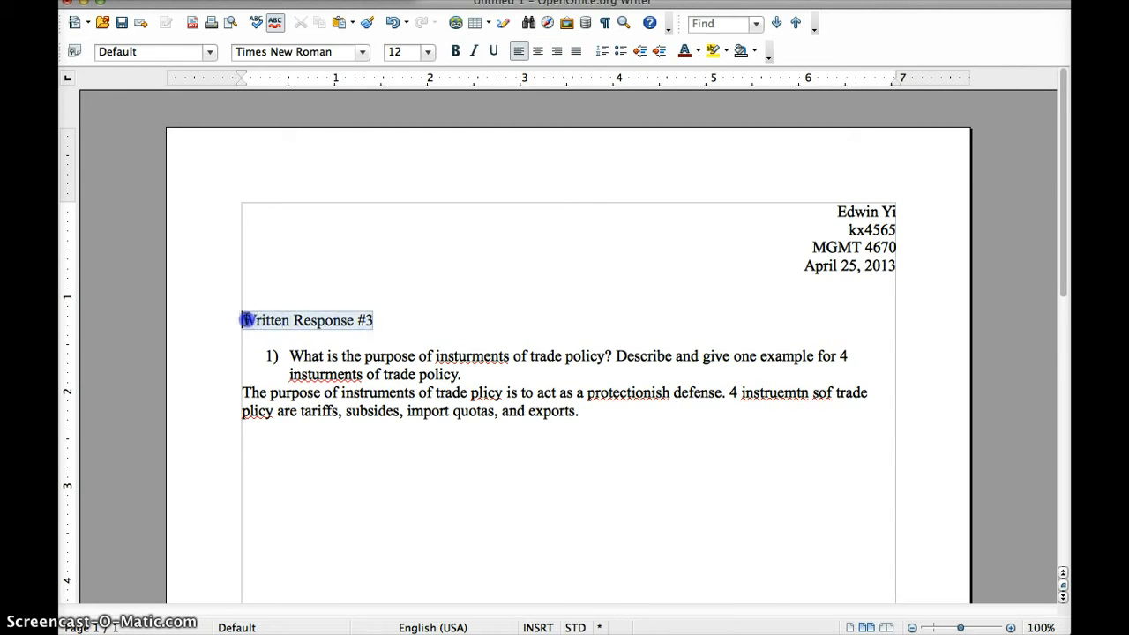
left_click(362, 53)
left_click(363, 53)
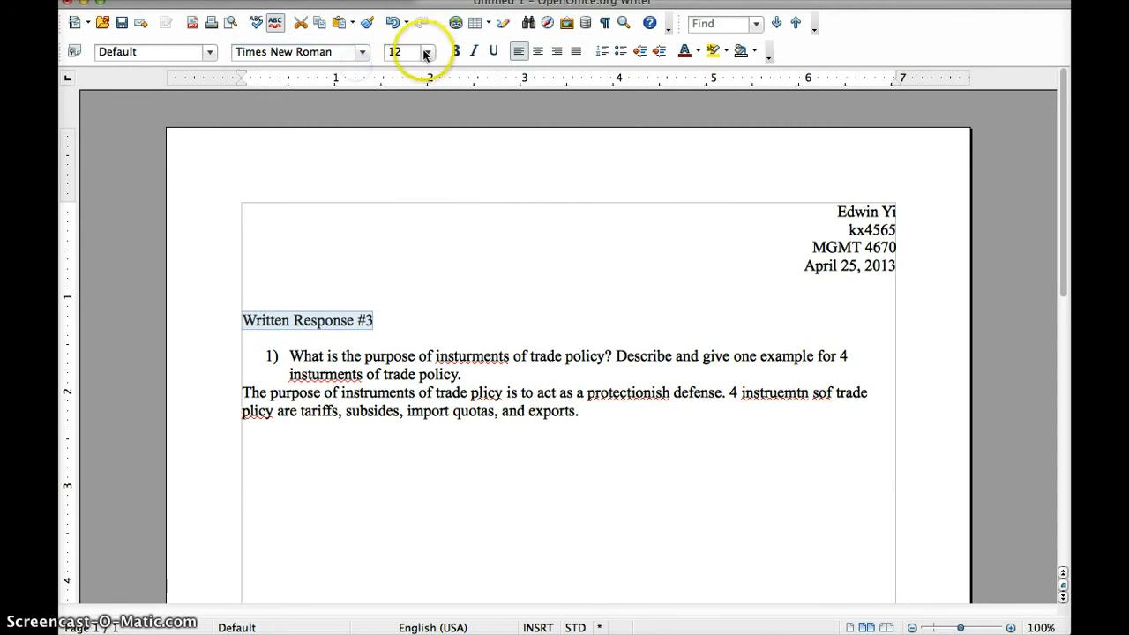
left_click(426, 53)
left_click(400, 179)
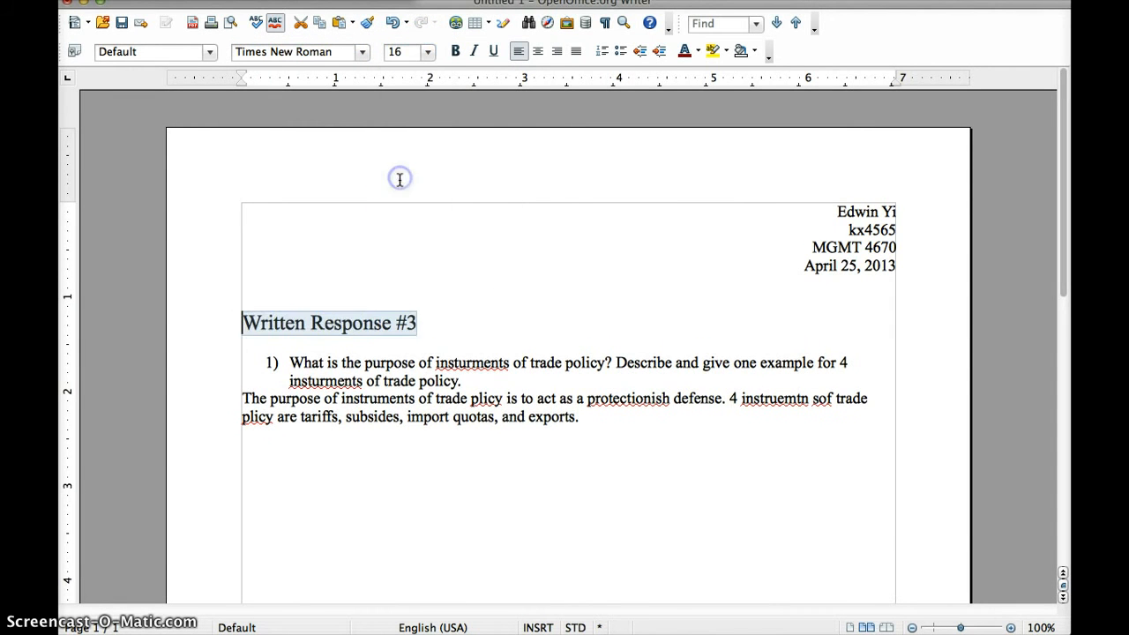
left_click_drag(434, 323, 243, 323)
left_click(538, 52)
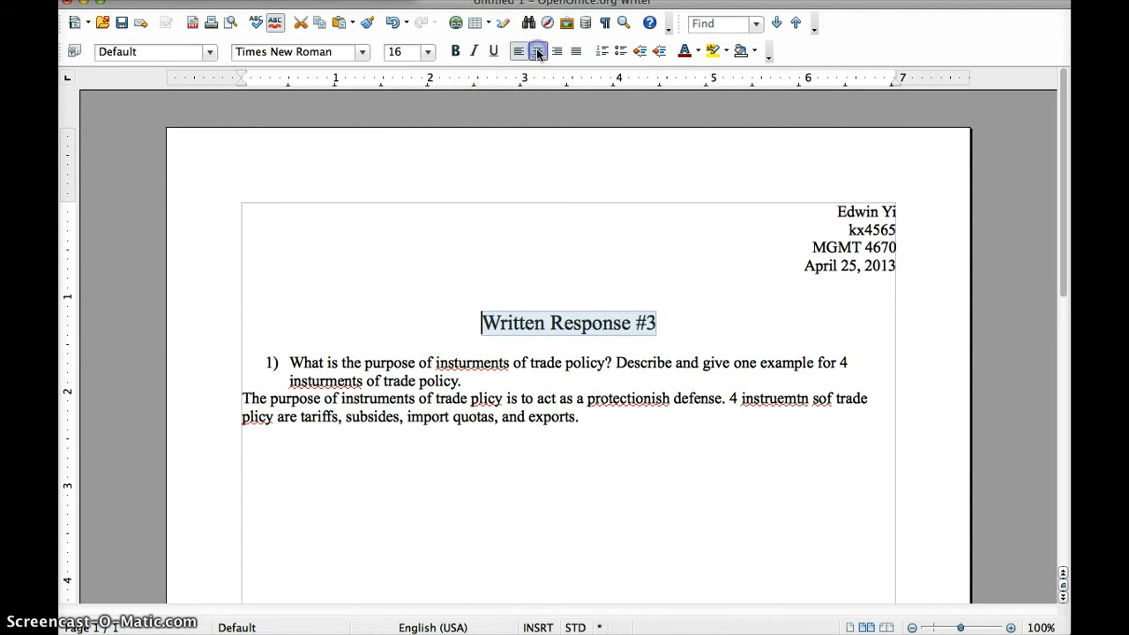
left_click(455, 51)
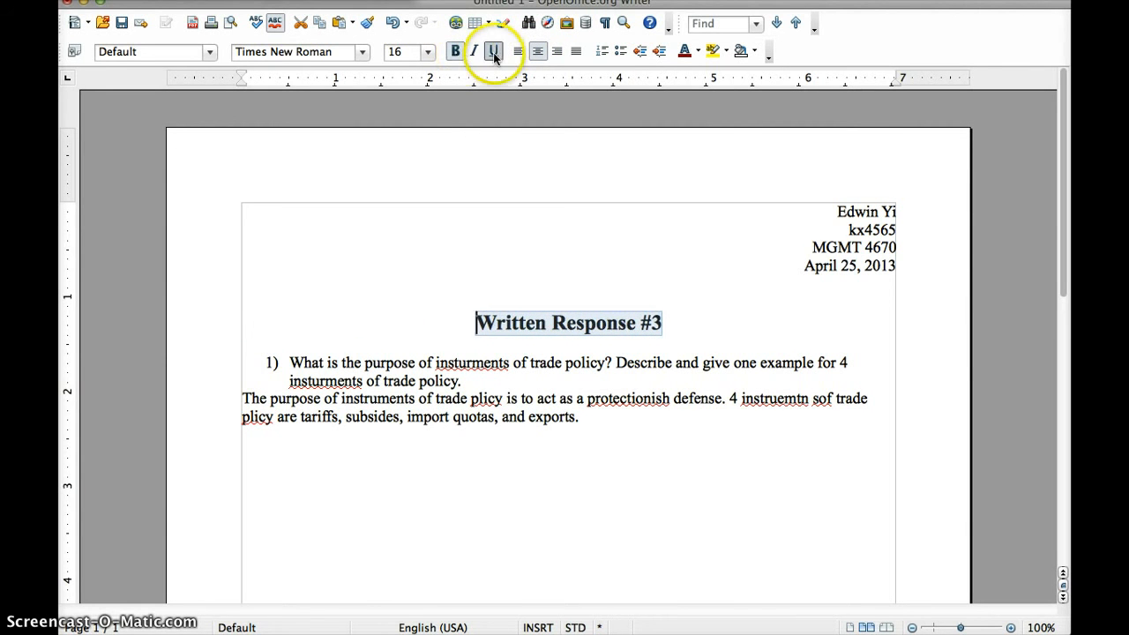
left_click(493, 52)
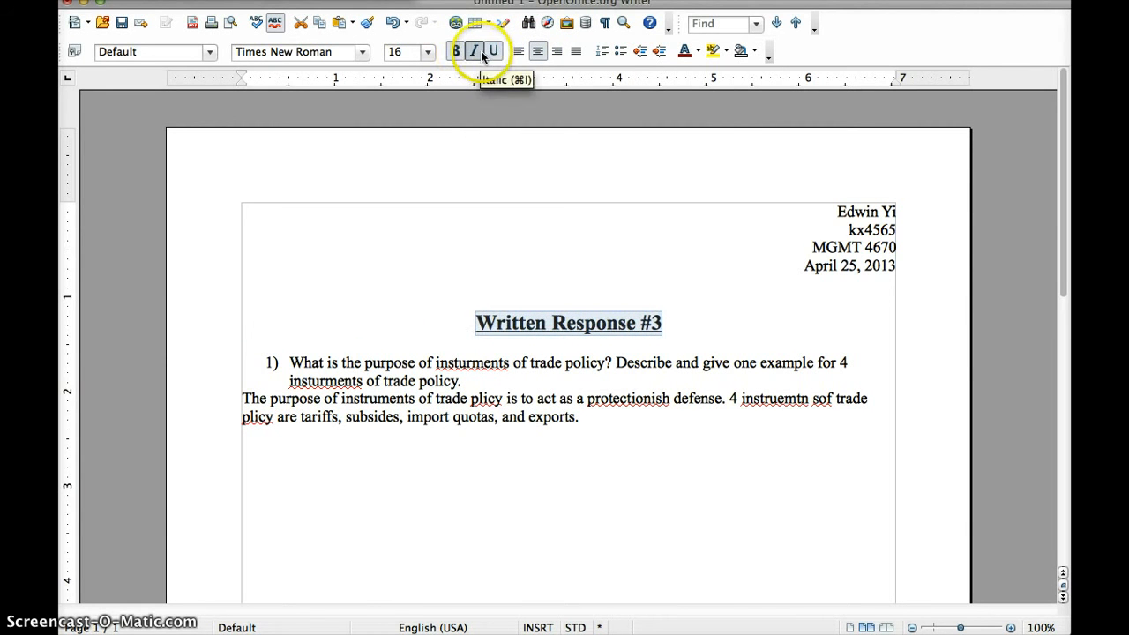
left_click(481, 50)
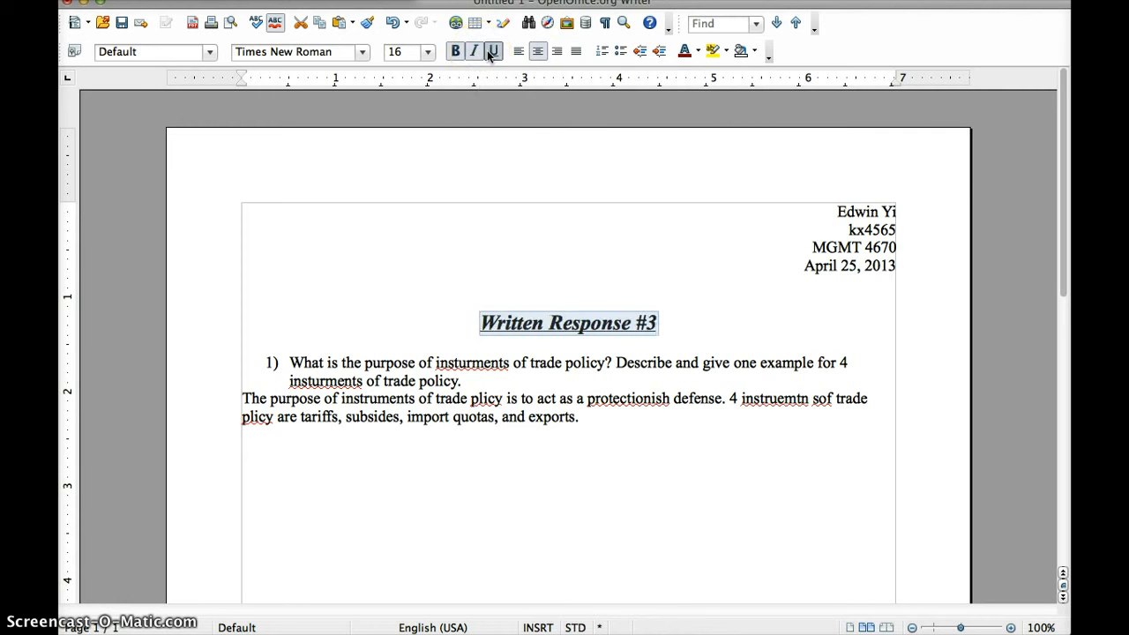
left_click(686, 328)
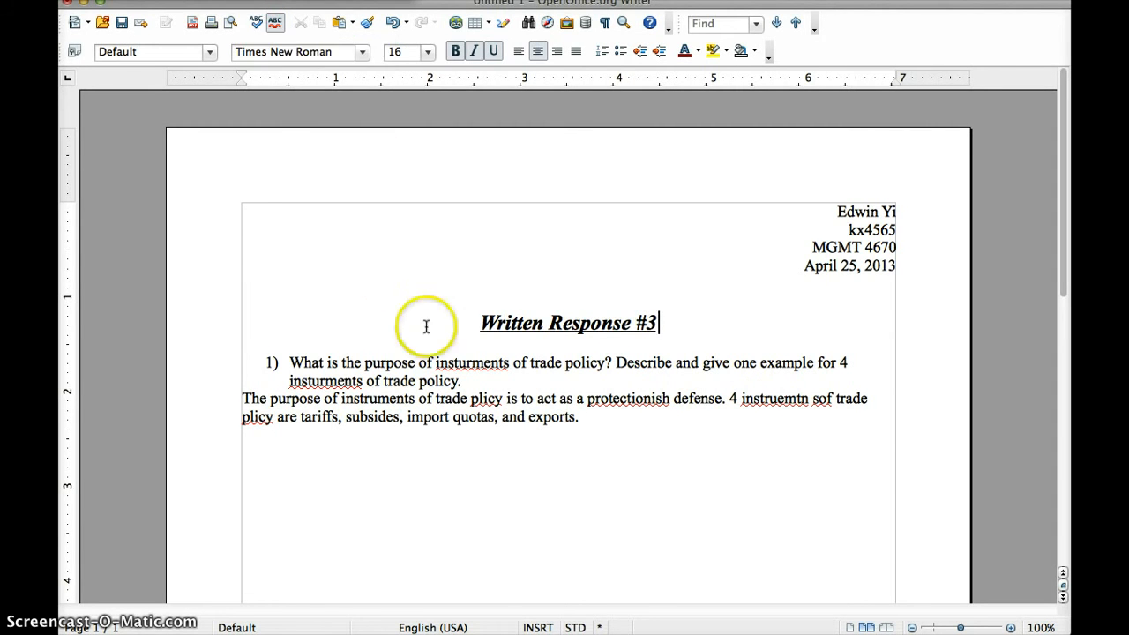
left_click(418, 389)
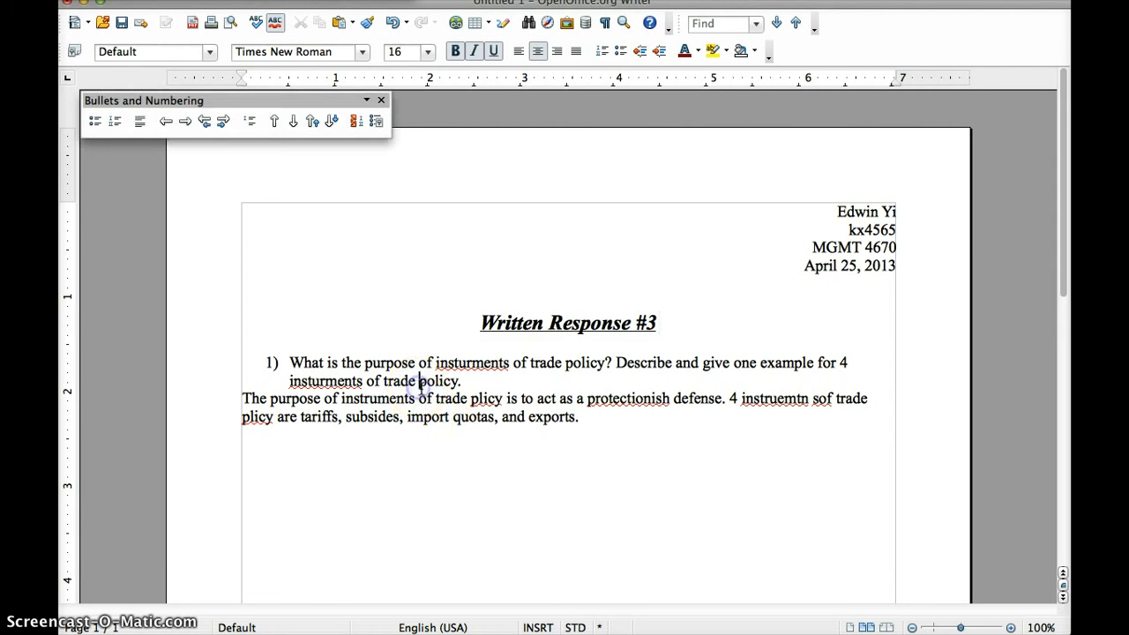
type("aaa")
left_click(472, 419)
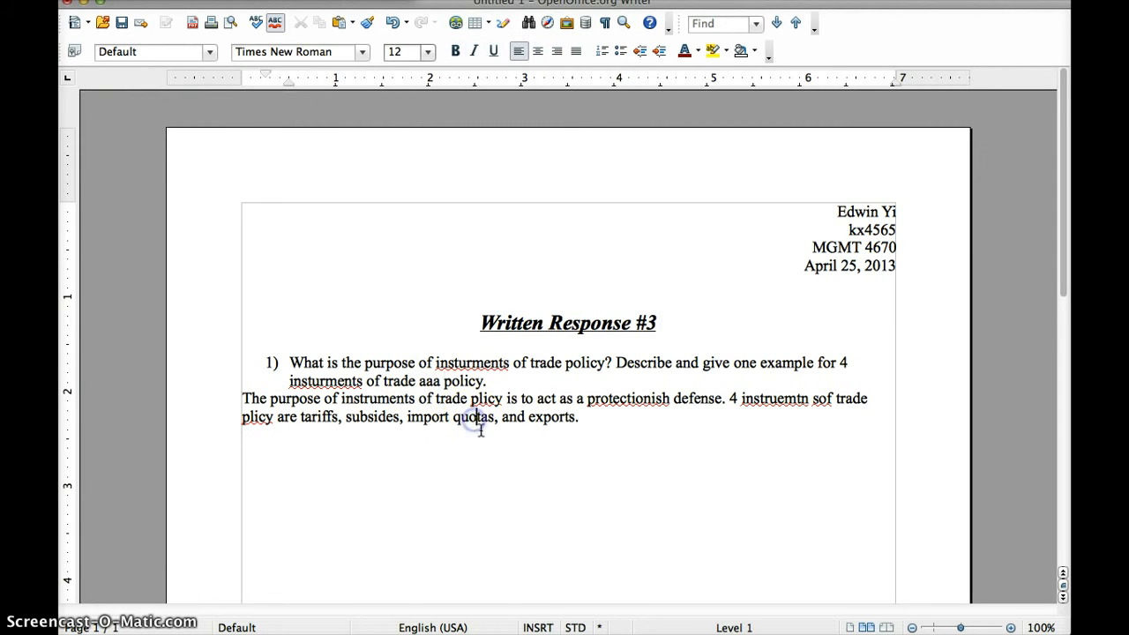
left_click(444, 381)
key("BackSpace")
key("BackSpace")
key("BackSpace")
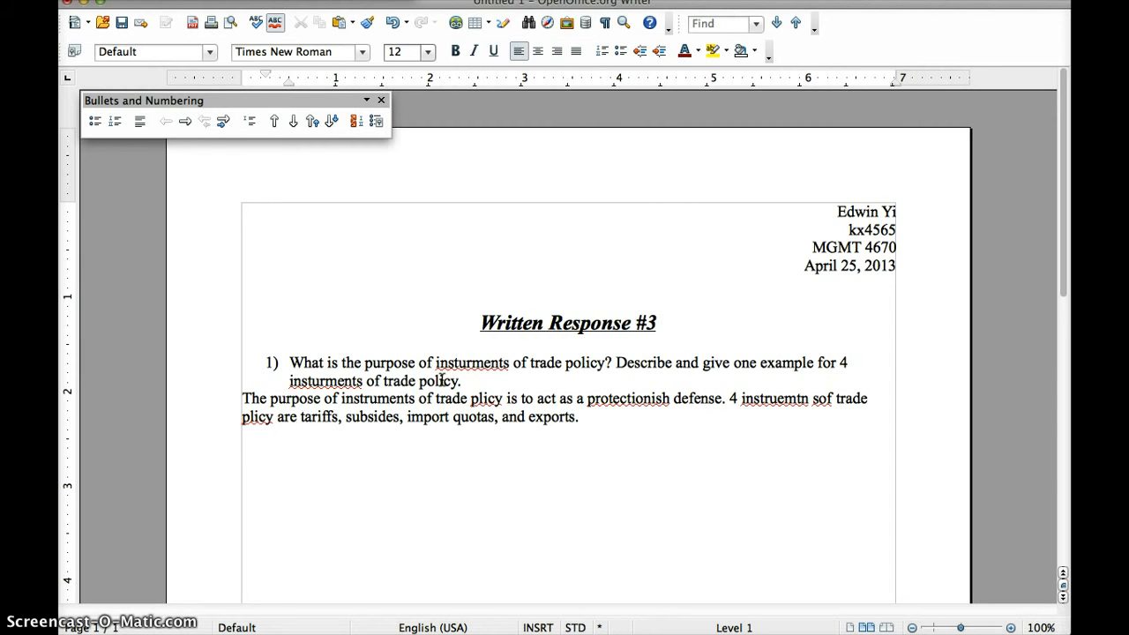
type("is")
left_click(479, 416)
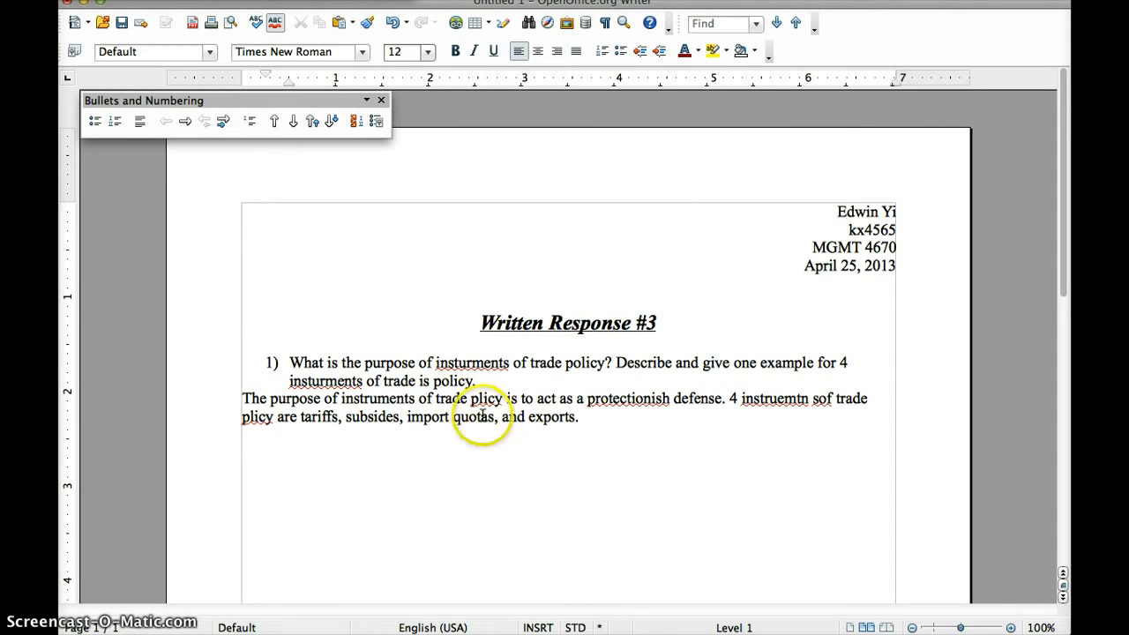
left_click(525, 448)
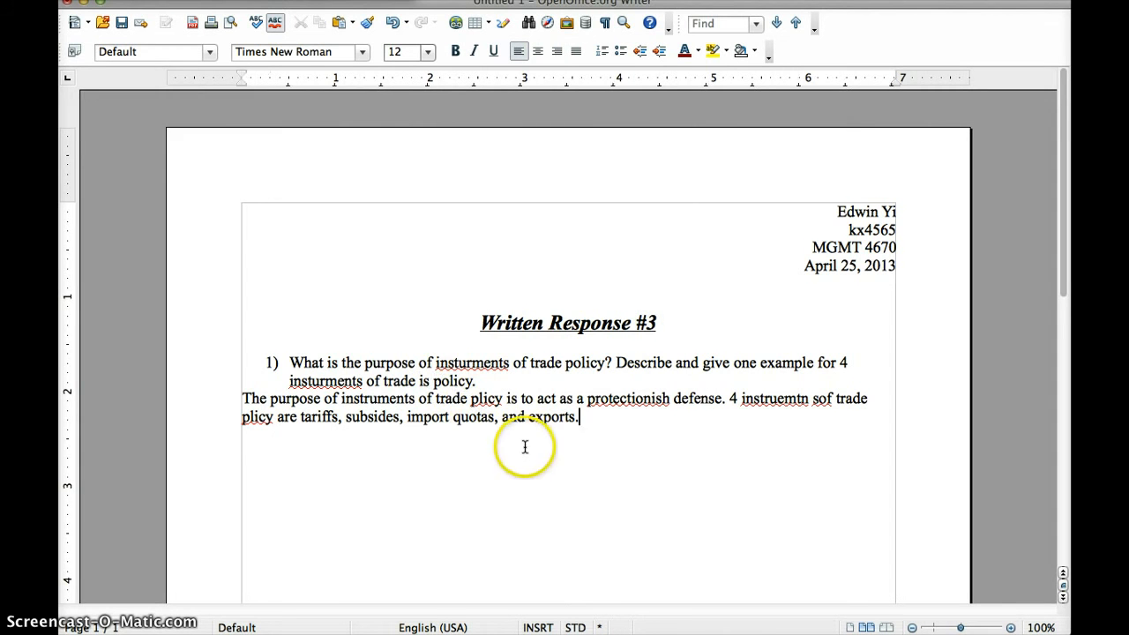
left_click(425, 382)
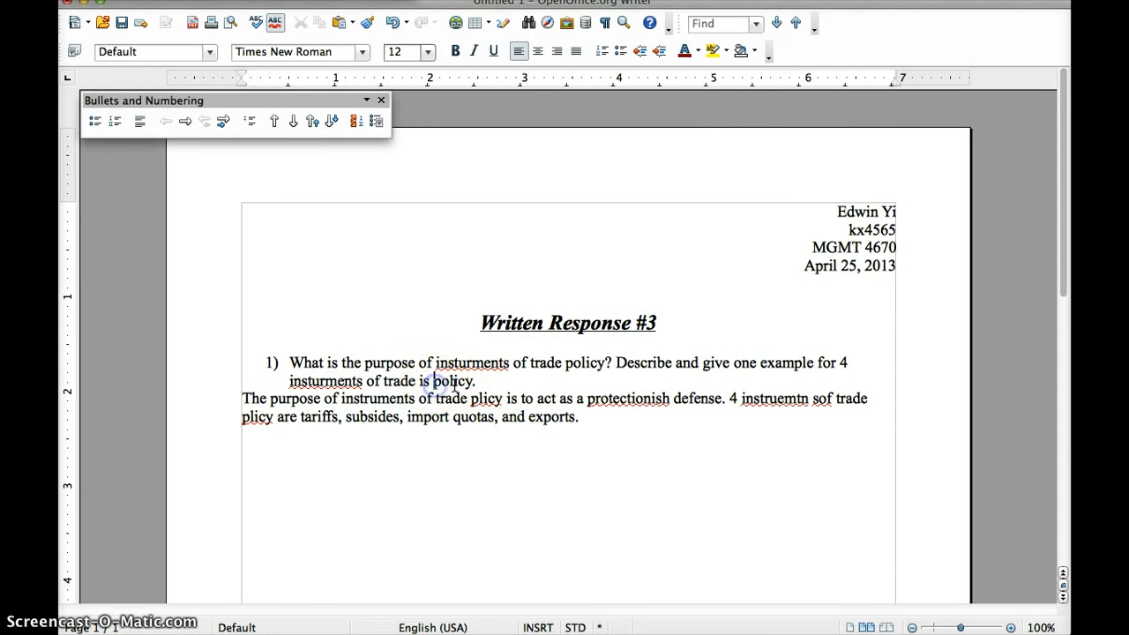
Run Spelling and Grammar, changing insturments, plicy, protectionish and instruemtn to the suggested words
left_click(255, 24)
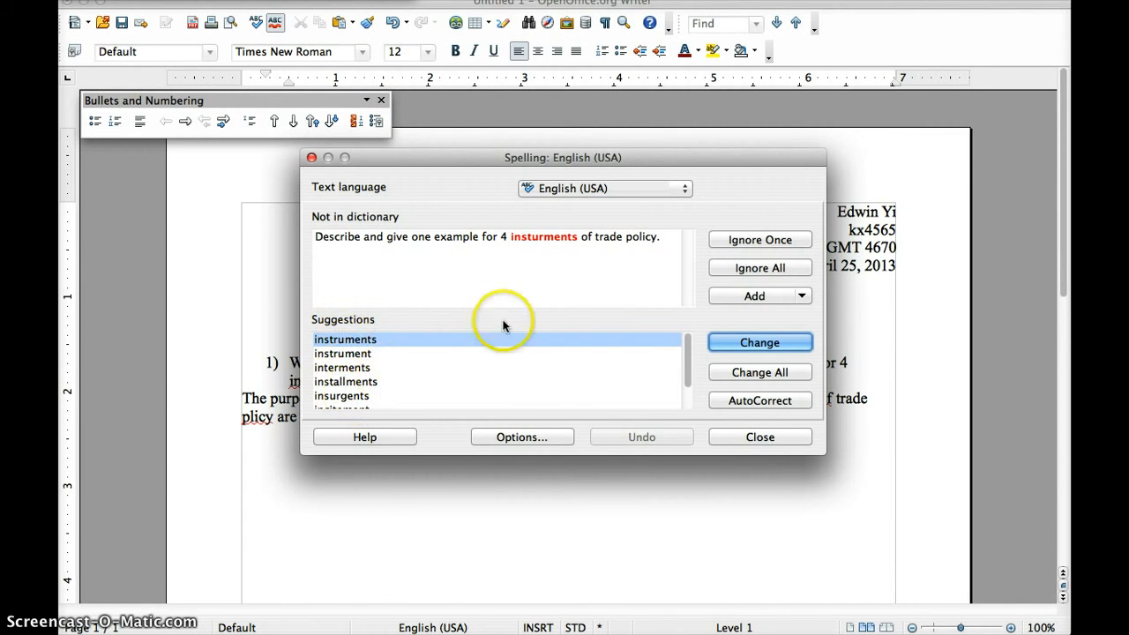
left_click(758, 344)
left_click(758, 343)
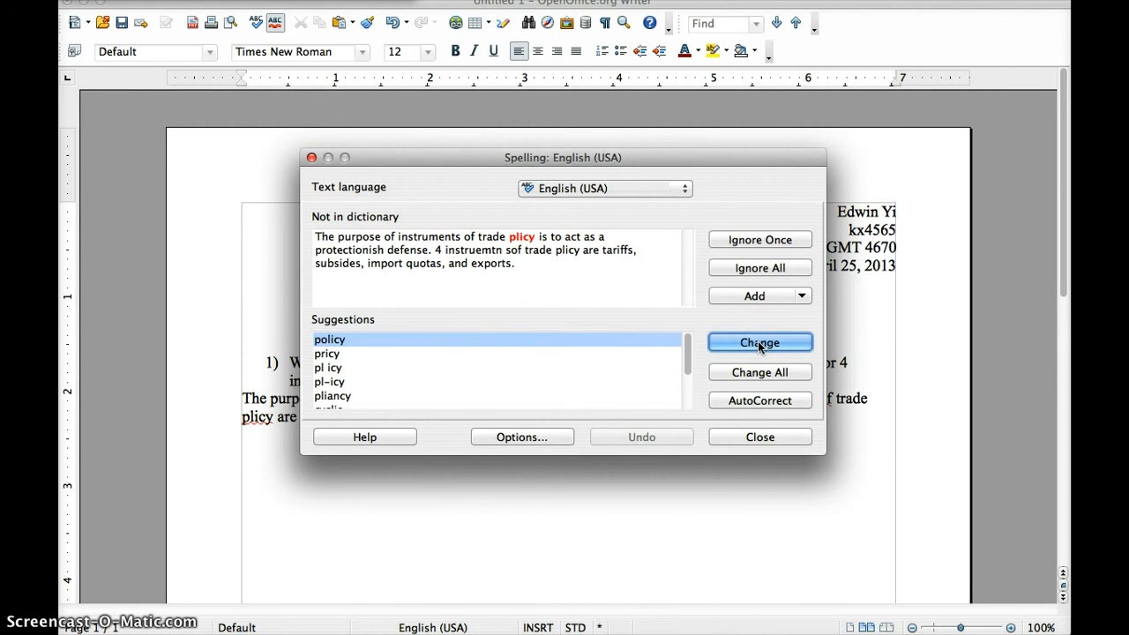
left_click(759, 343)
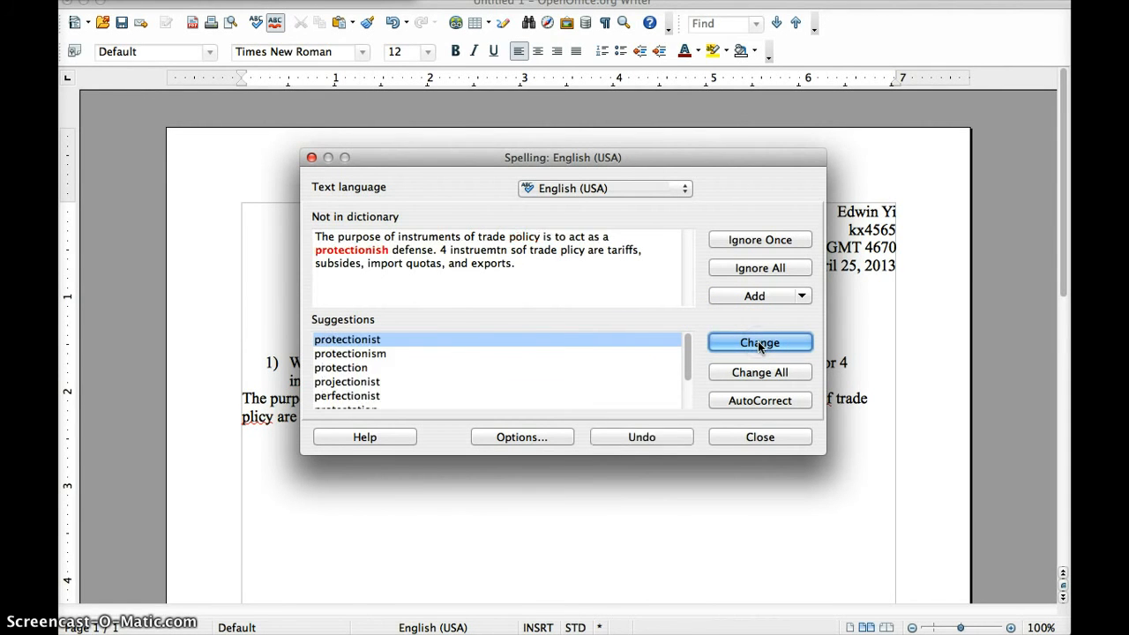
left_click(758, 344)
left_click(759, 343)
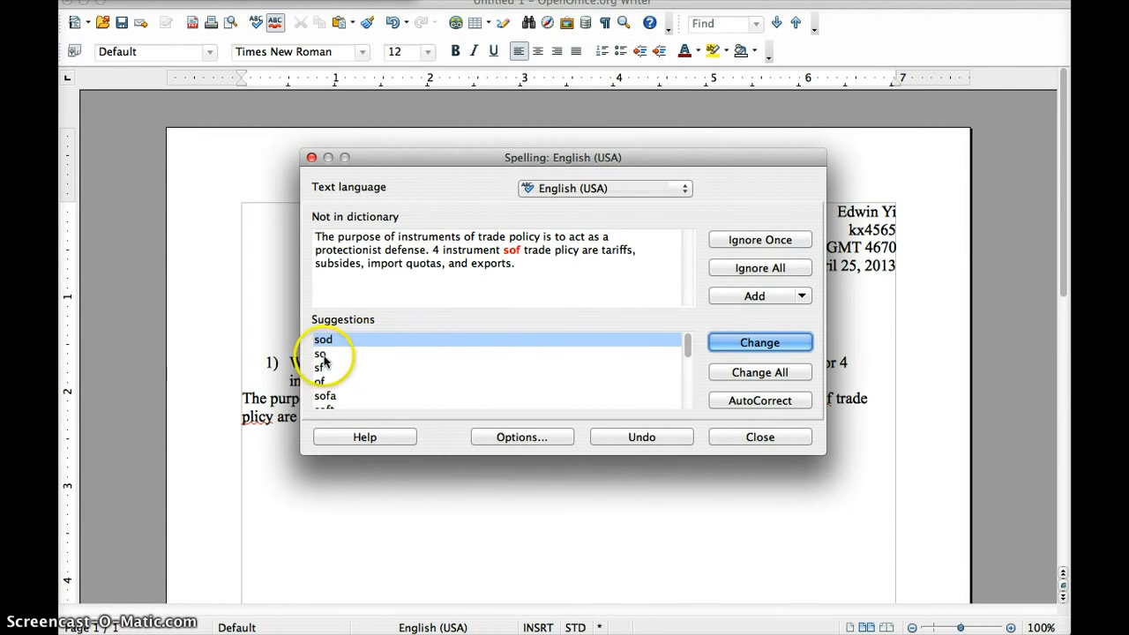
Replace sof with 'of', fix the remaining plicy and insturments, and finish the check
left_click(323, 382)
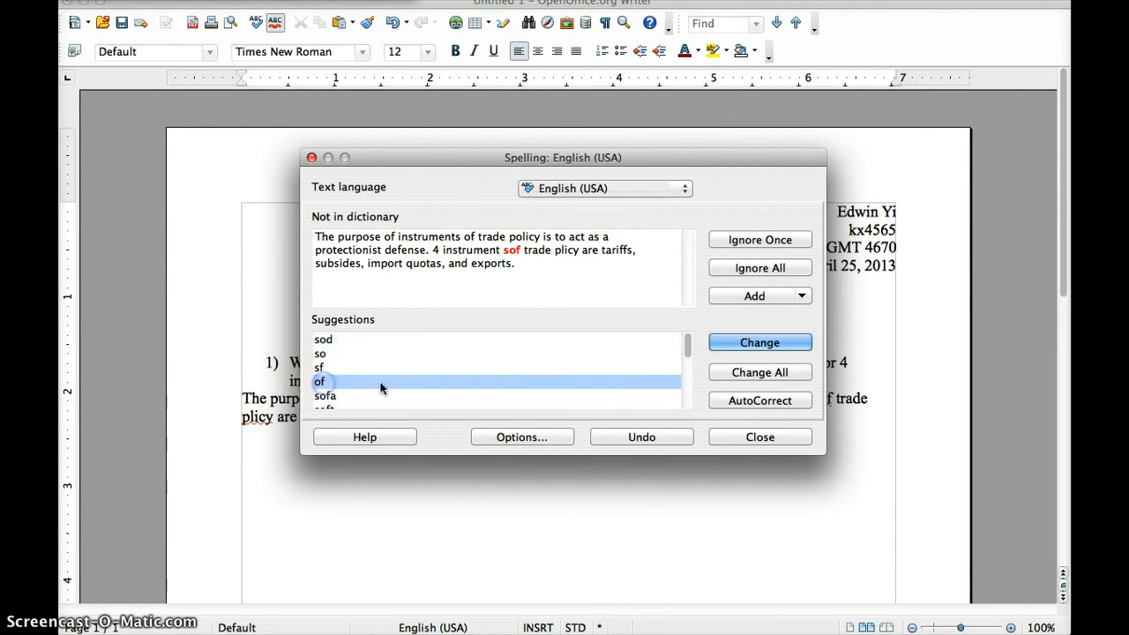
left_click(761, 344)
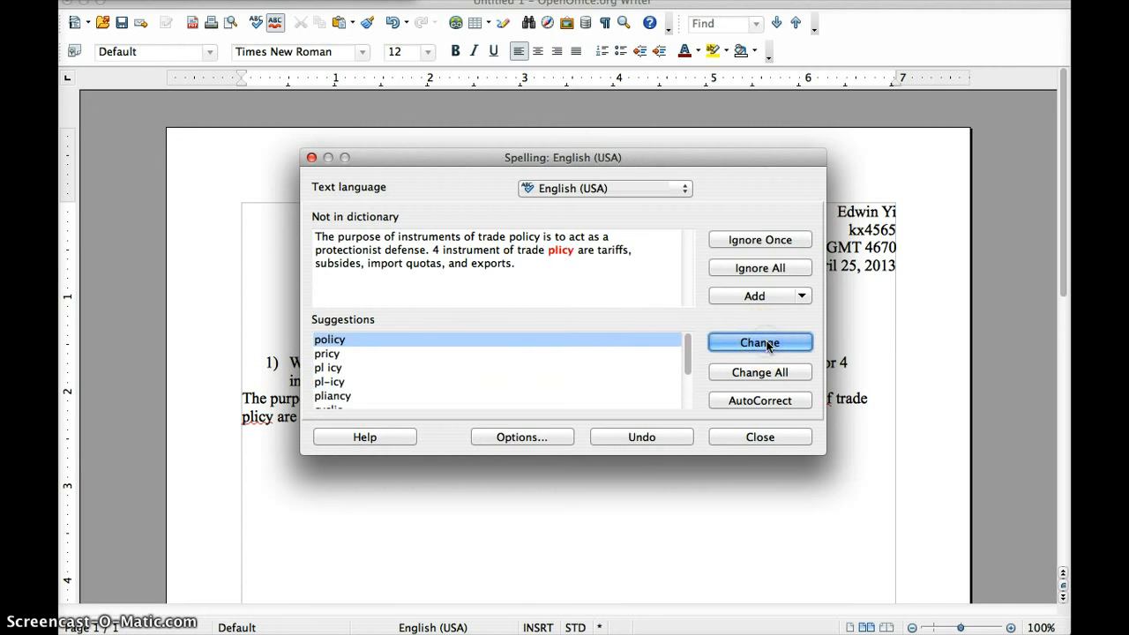
left_click(767, 344)
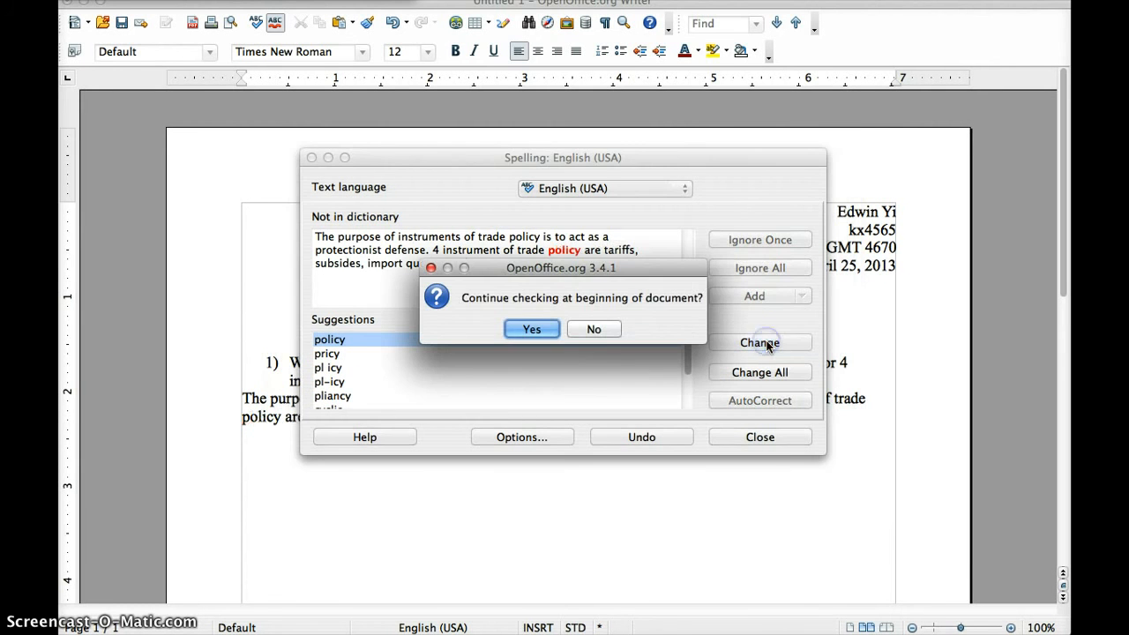
left_click(514, 328)
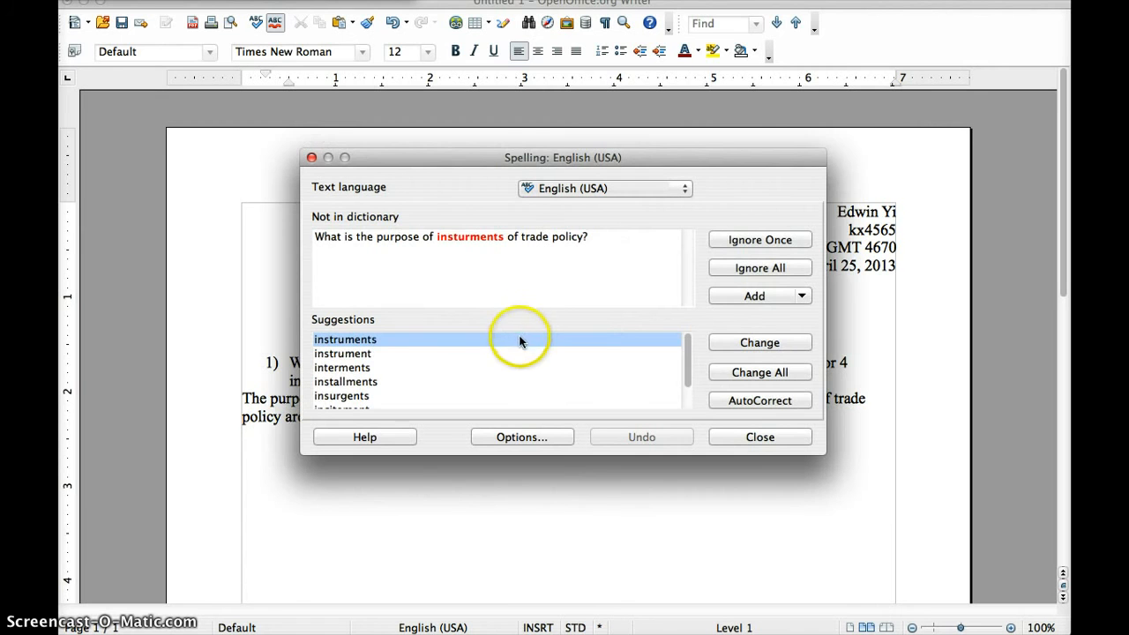
left_click(770, 345)
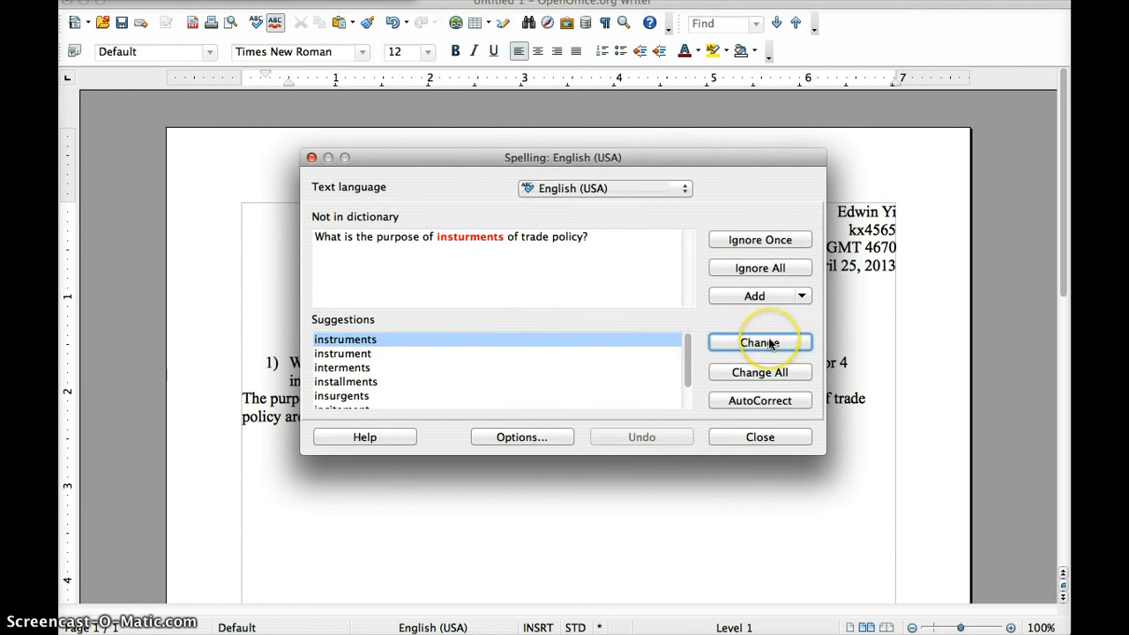
left_click(561, 328)
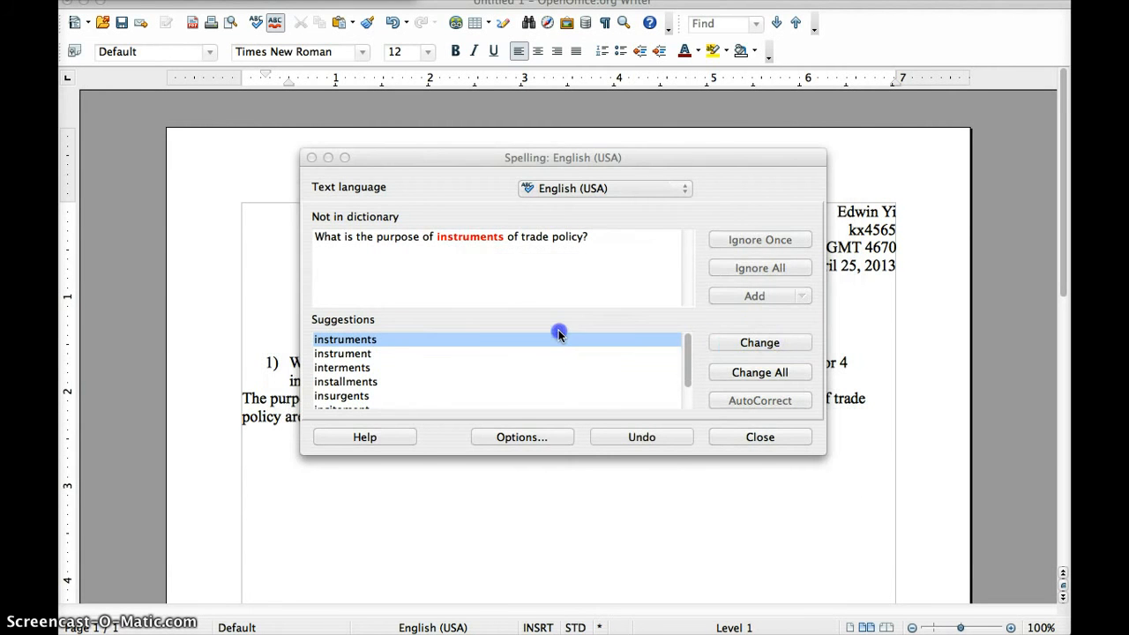
Put a blank line above the question, remove the space before 'trade', and left-align it
left_click(291, 361)
key("BackSpace")
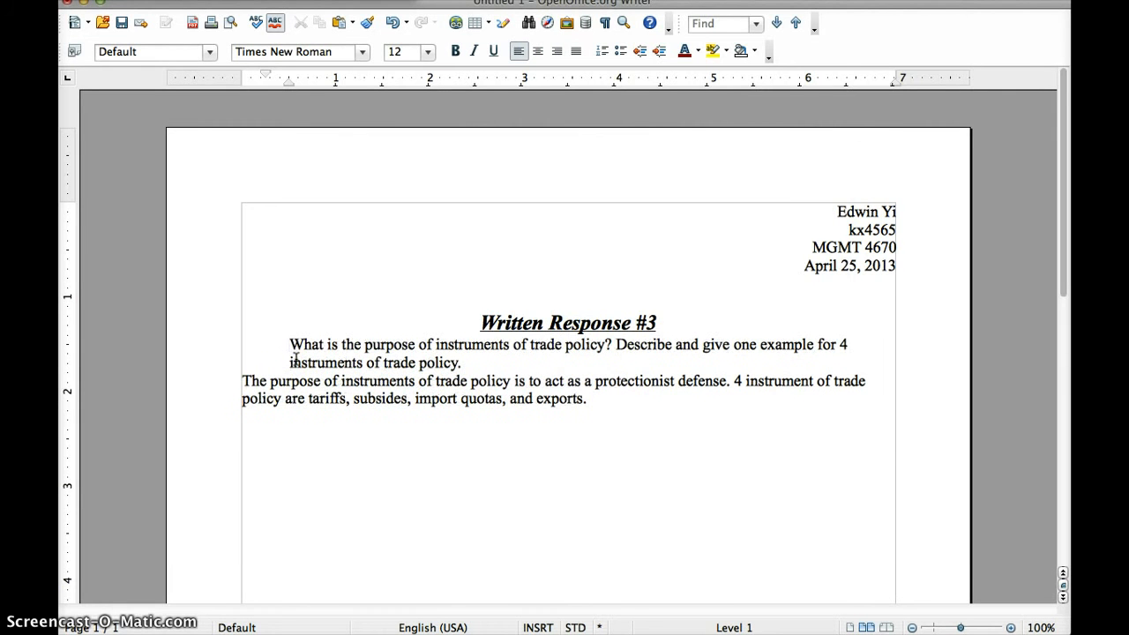
key("BackSpace")
key("Return")
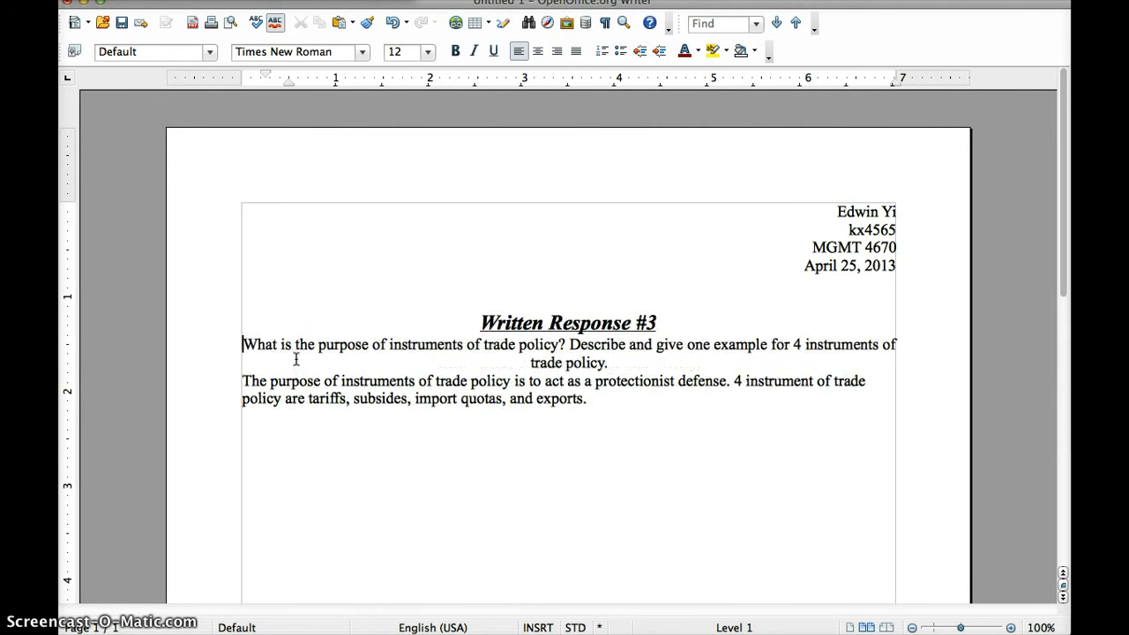
key("Return")
left_click(399, 372)
left_click(521, 386)
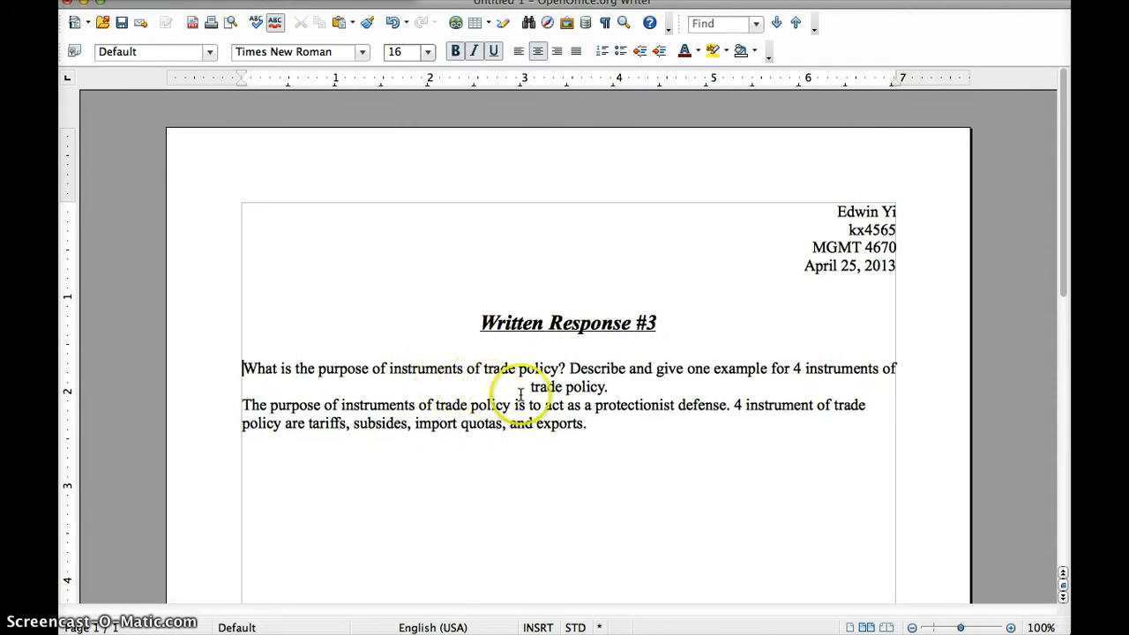
key("BackSpace")
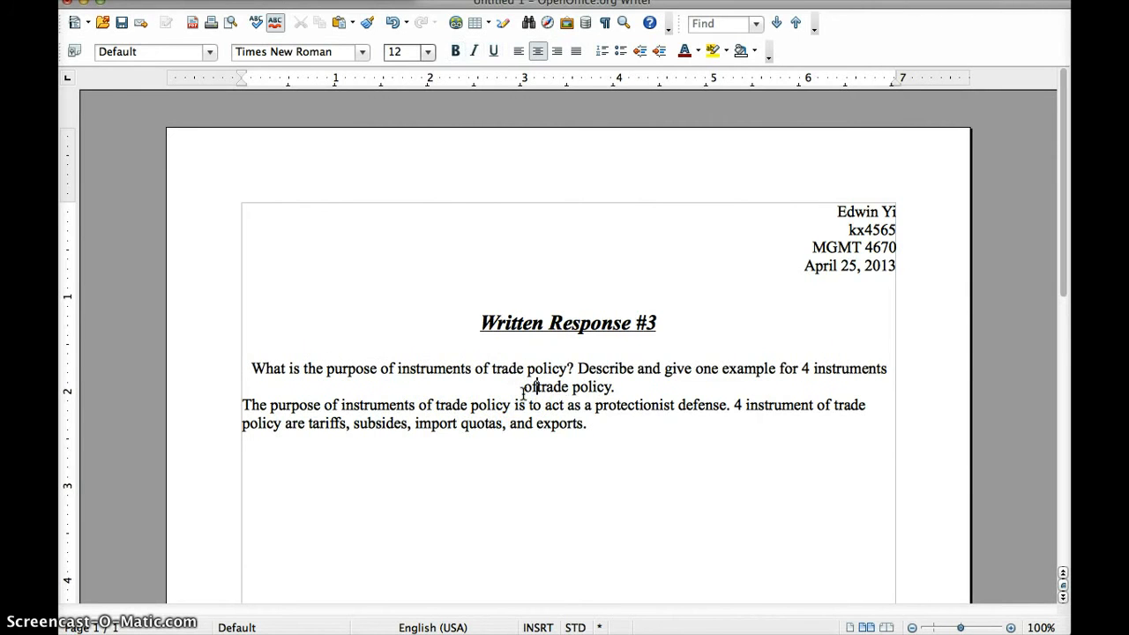
left_click_drag(615, 388, 527, 388)
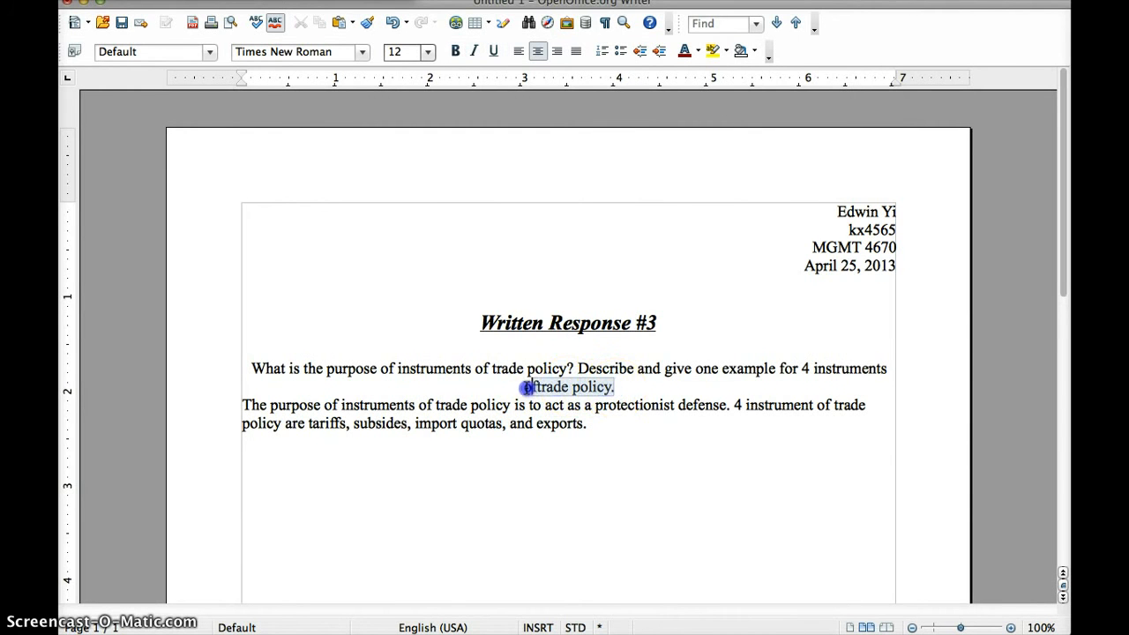
left_click(520, 50)
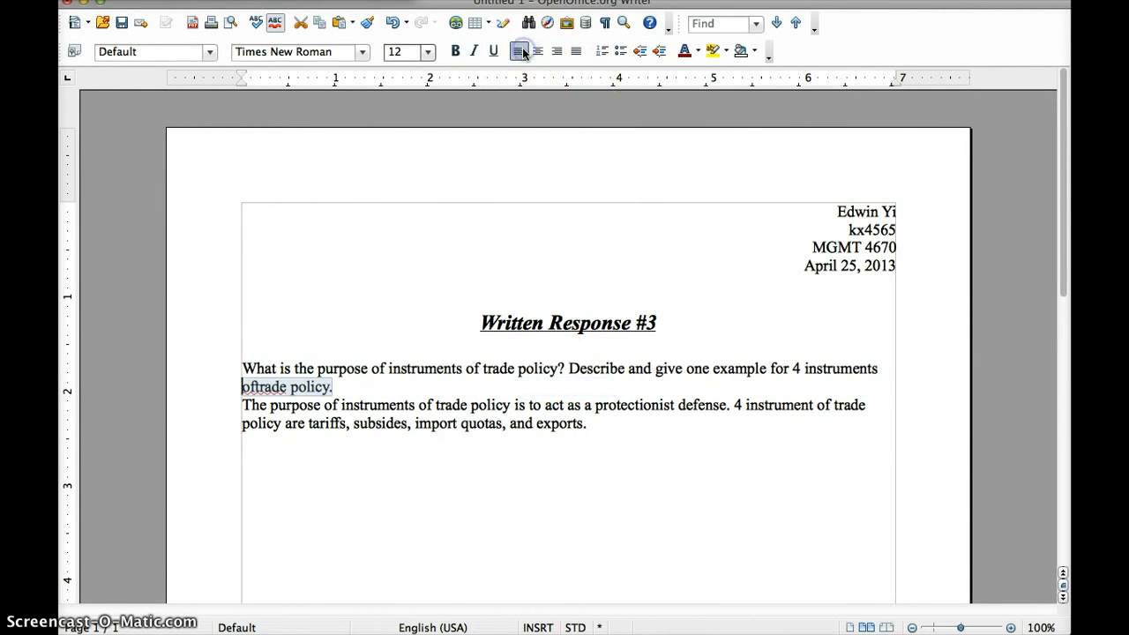
left_click(259, 386)
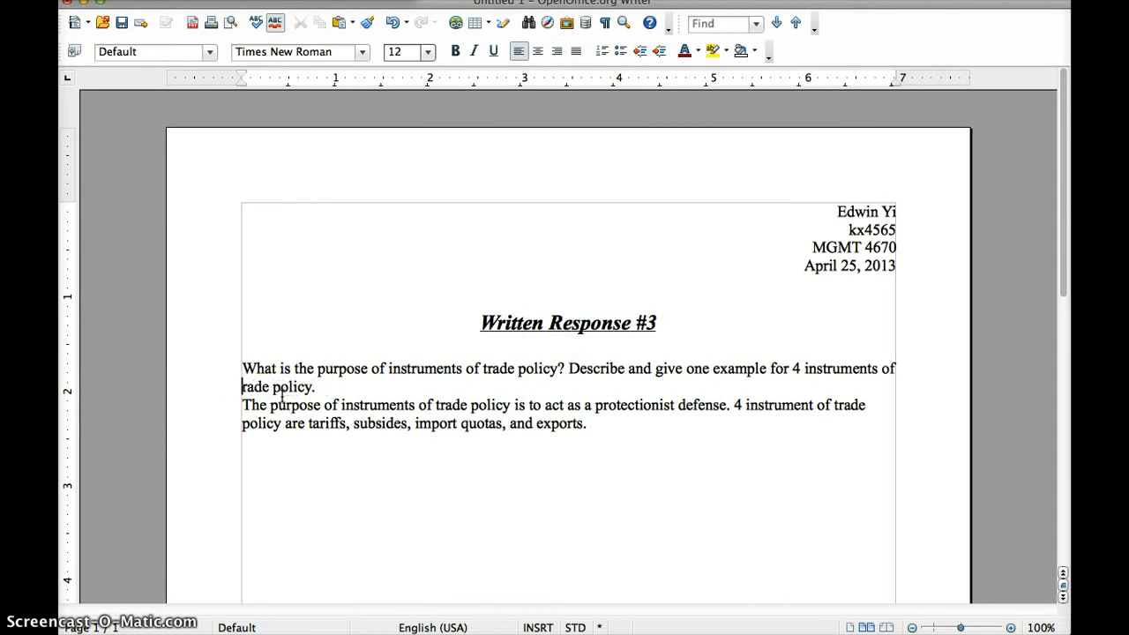
Insert a blank line before the answer and prefix the question with '1)'
left_click(241, 407)
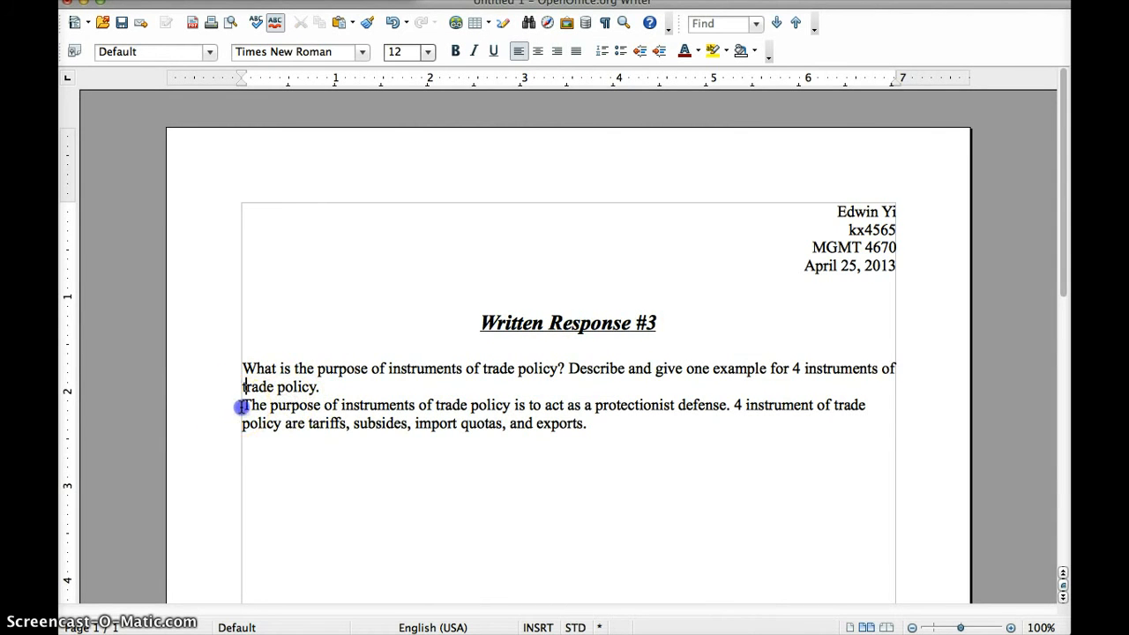
key("Return")
left_click(241, 368)
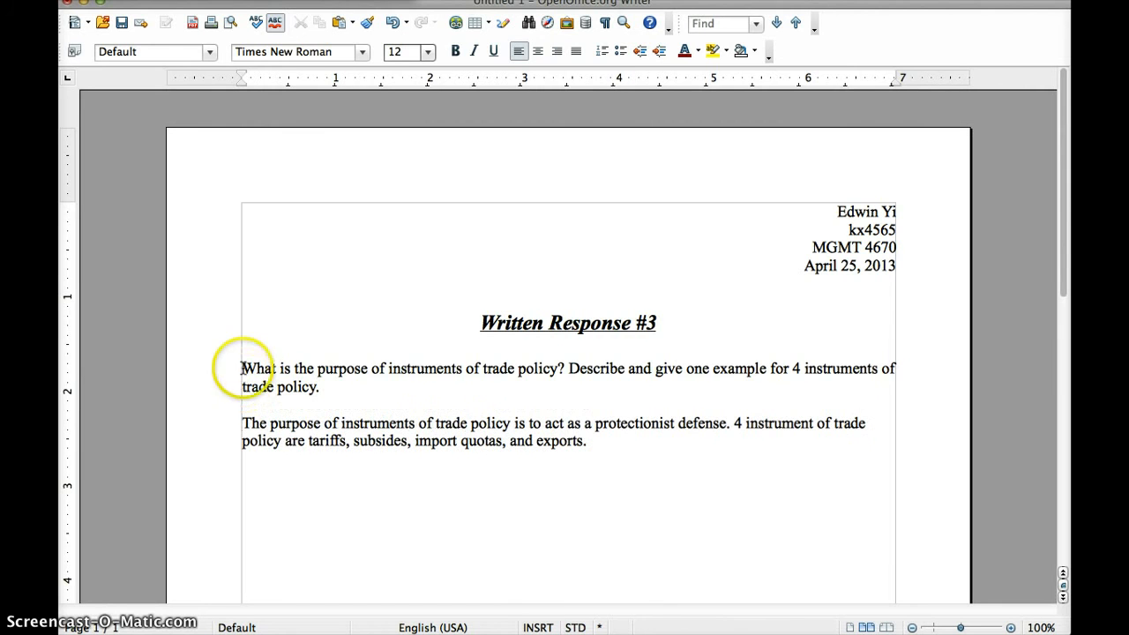
key("BackSpace")
type("1")
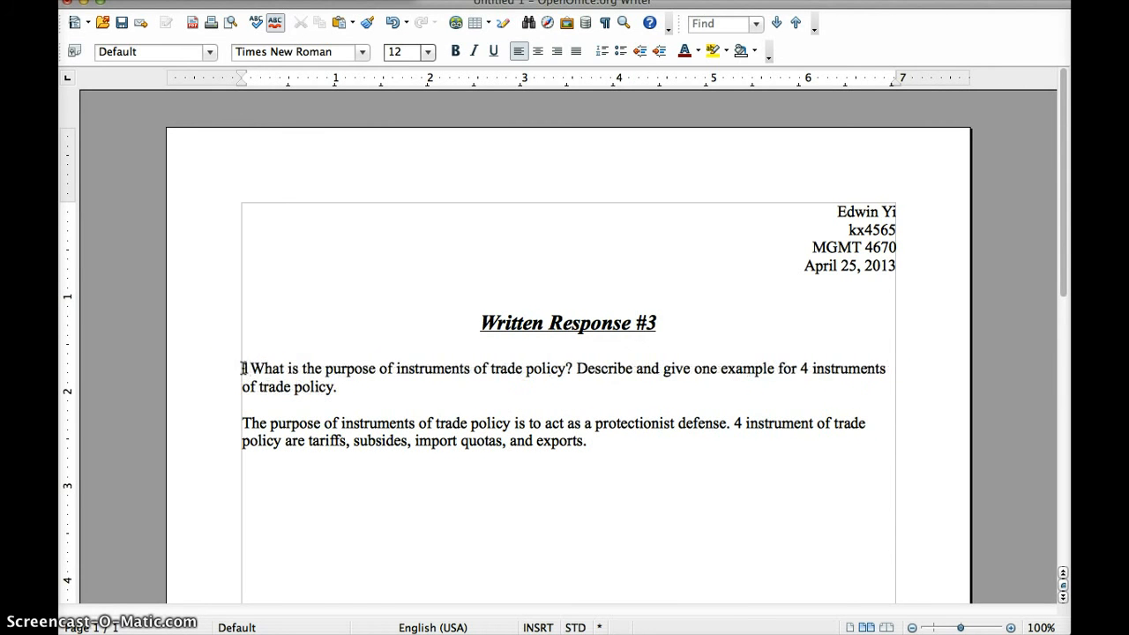
type(")")
left_click(273, 379)
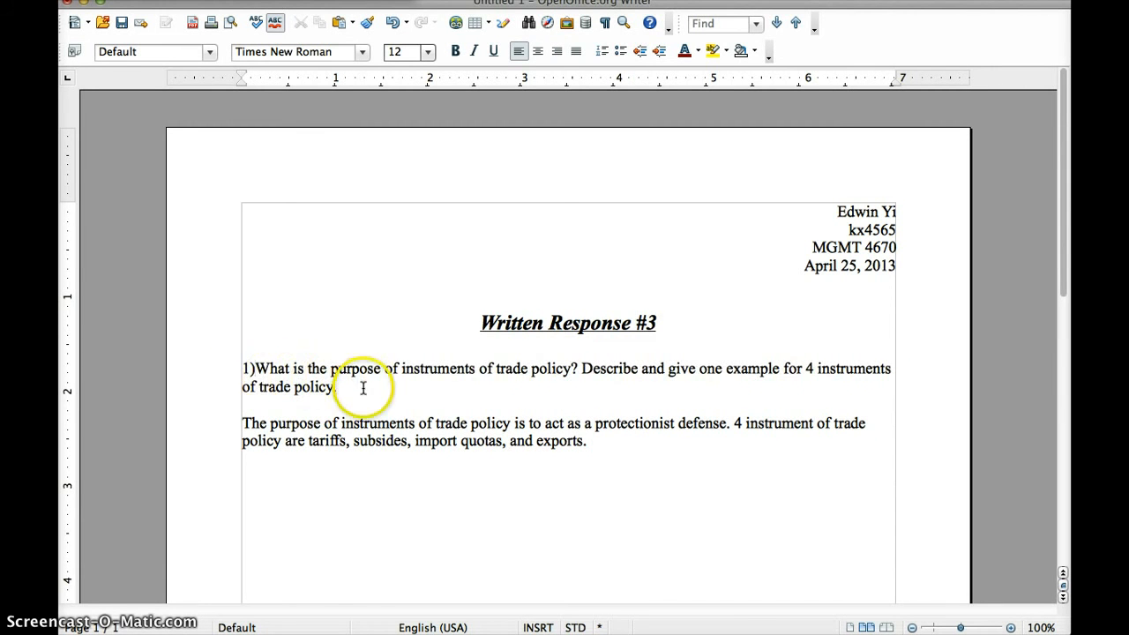
left_click(599, 451)
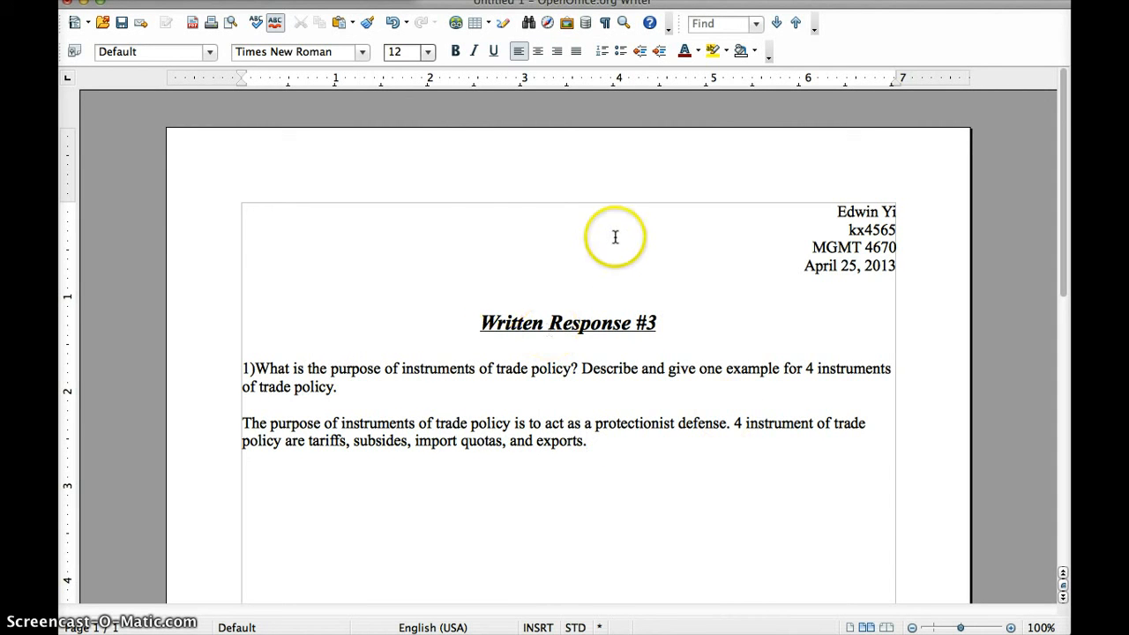
Select the question and answer paragraphs and set their font size to 20 pt
left_click_drag(589, 441, 421, 195)
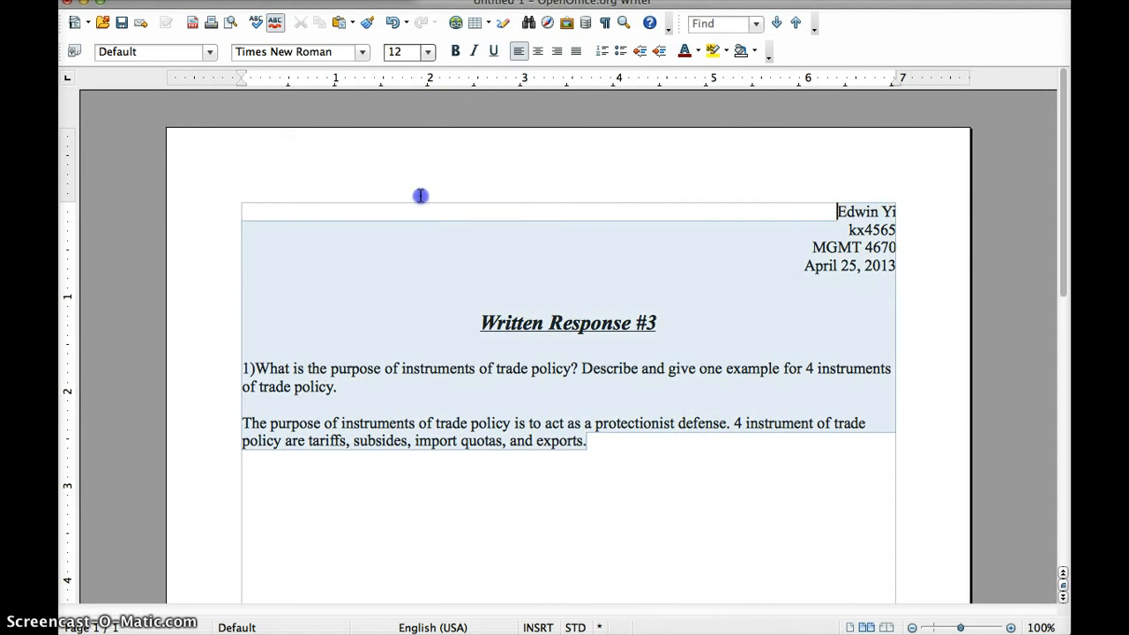
left_click(428, 51)
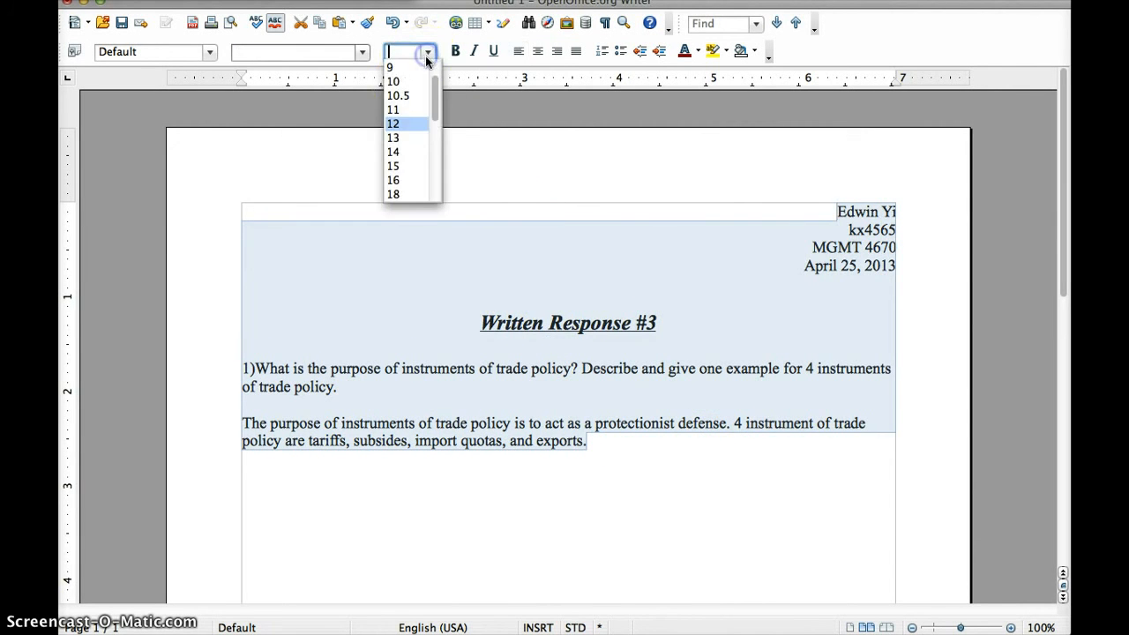
left_click(589, 268)
left_click_drag(665, 469, 244, 367)
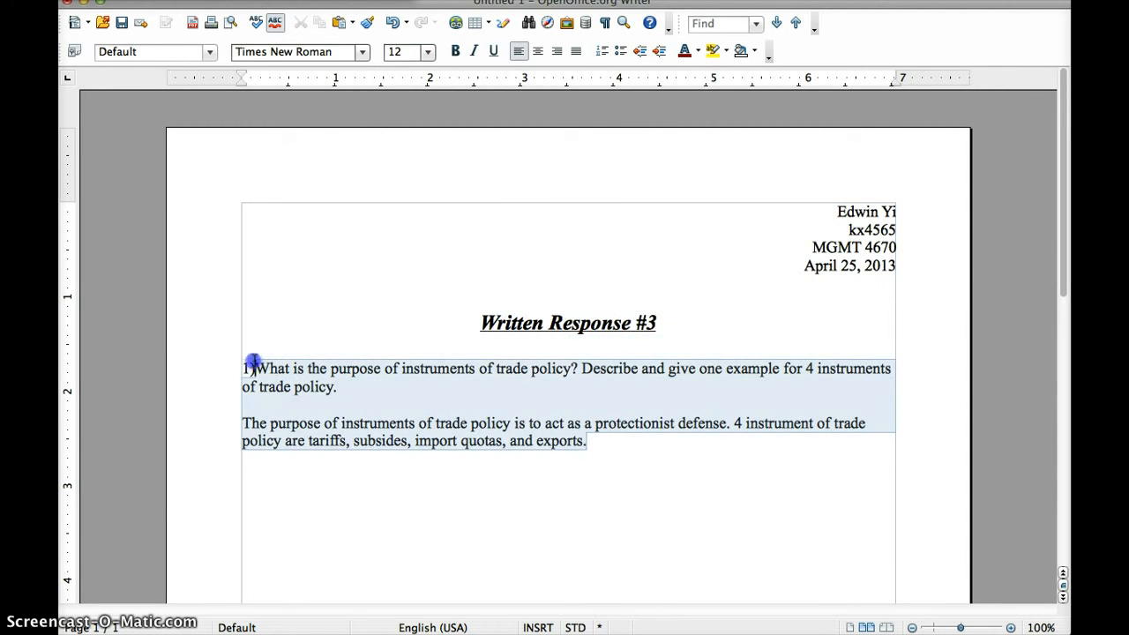
left_click(428, 52)
left_click_drag(435, 111, 438, 190)
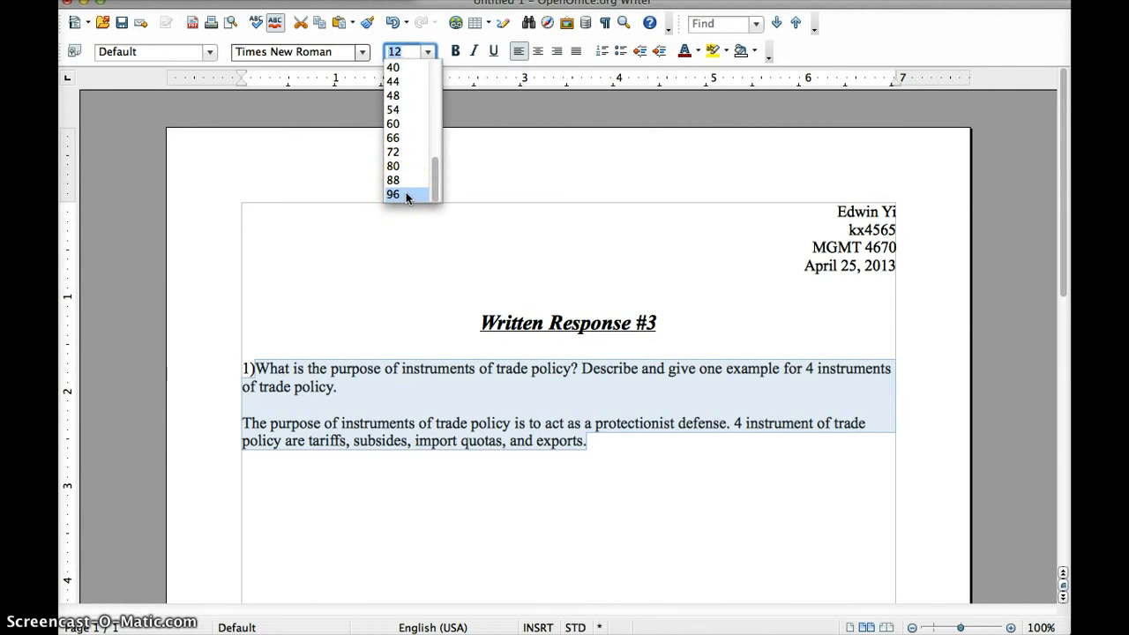
left_click_drag(437, 168, 436, 128)
left_click(416, 136)
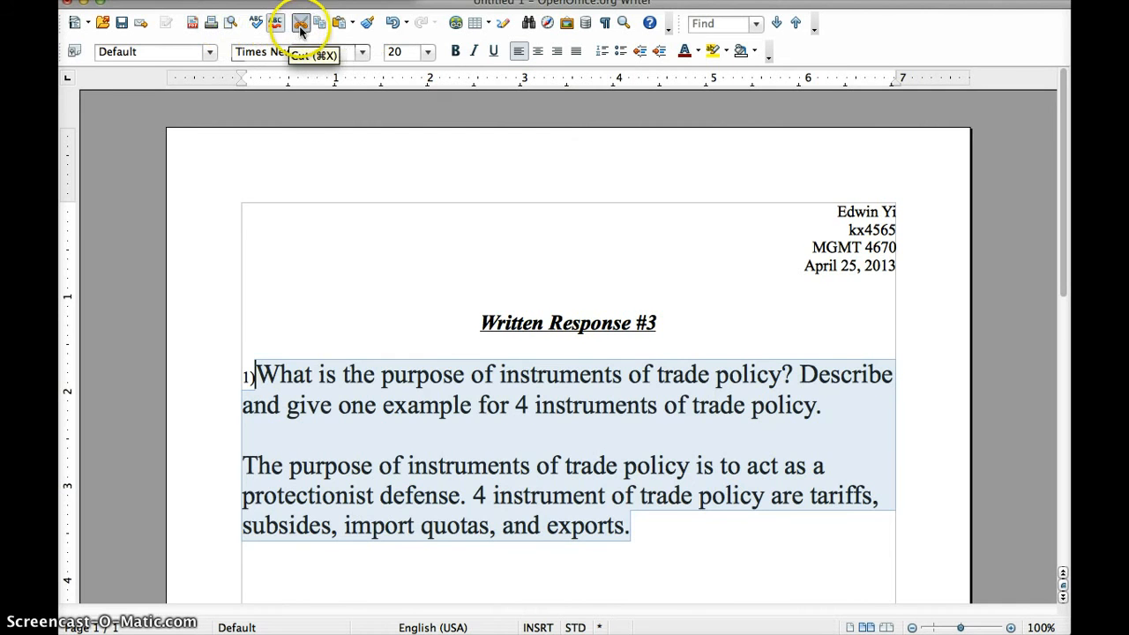
Select the entire numbered question 1 and cut it from the document
left_click(468, 405)
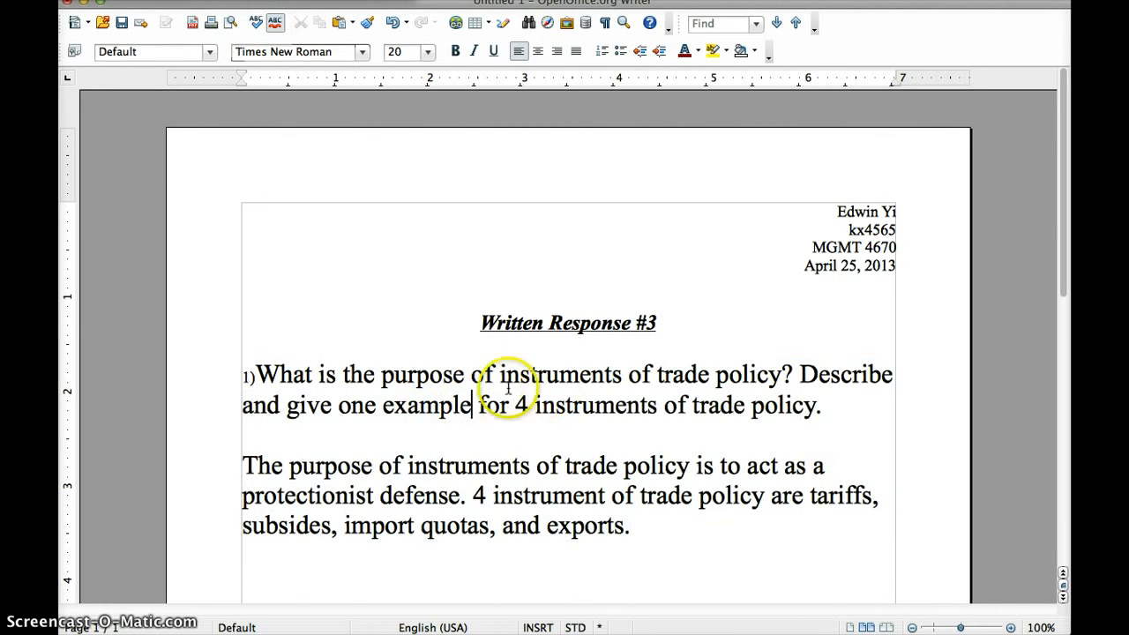
left_click_drag(473, 399, 396, 397)
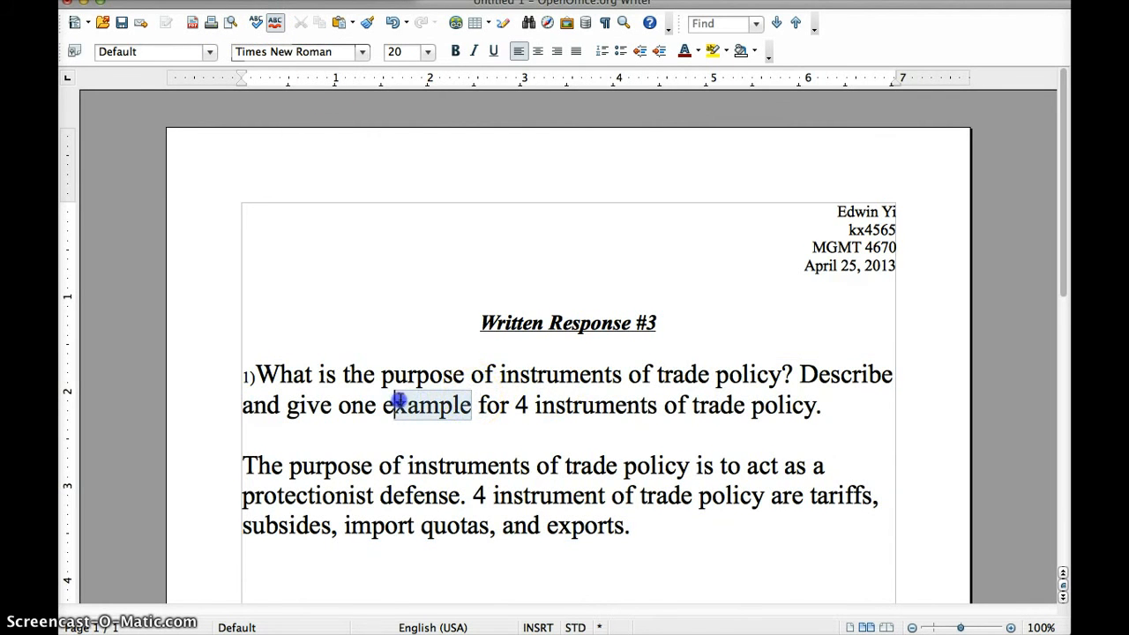
left_click_drag(830, 409, 242, 379)
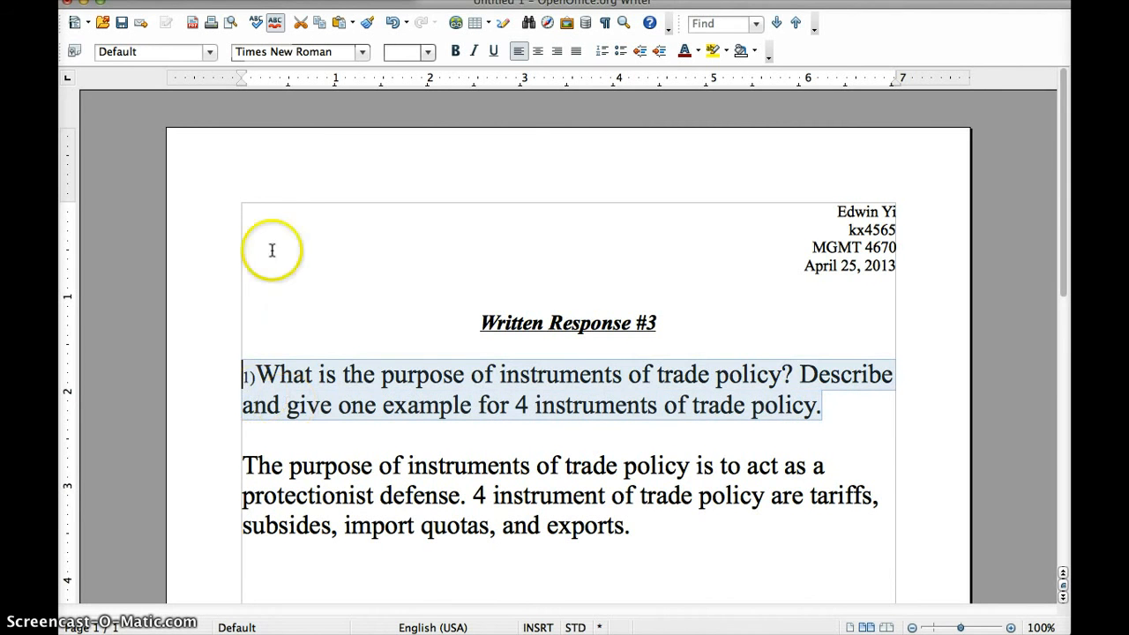
left_click(300, 25)
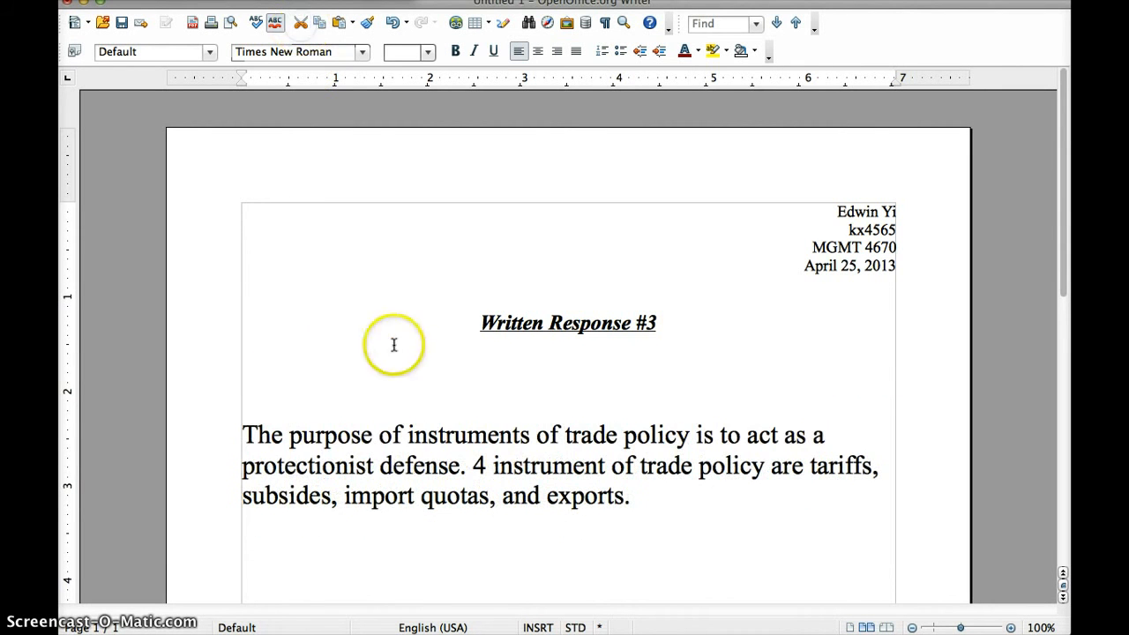
On the empty line below the answer, review the Character dialog's Font and Font Effects tabs, then OK
left_click(489, 552)
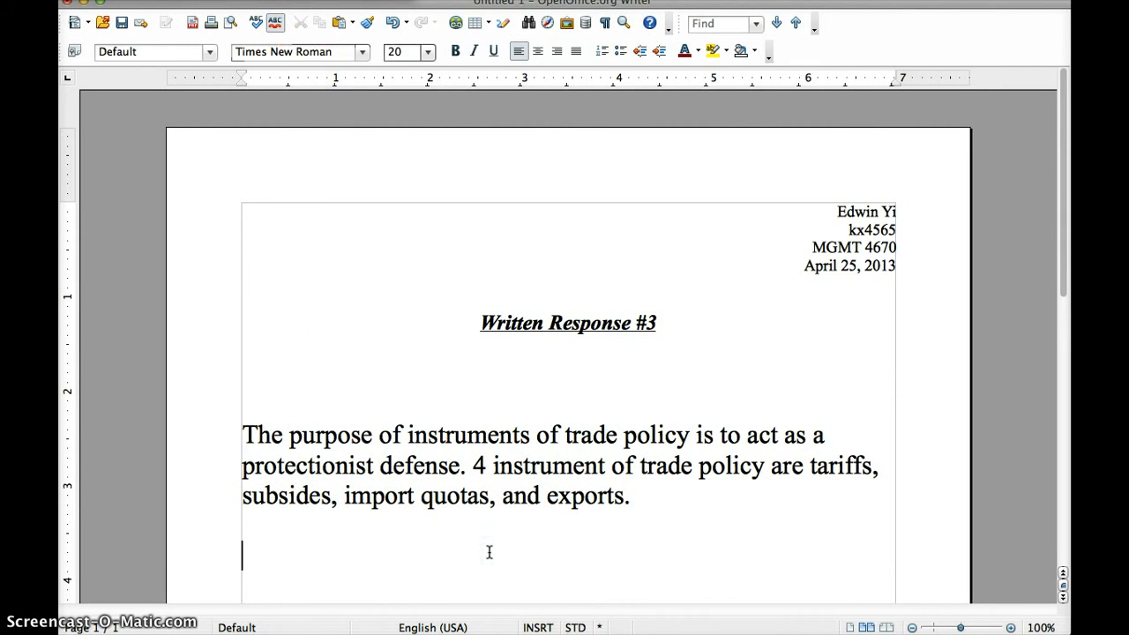
right_click(297, 548)
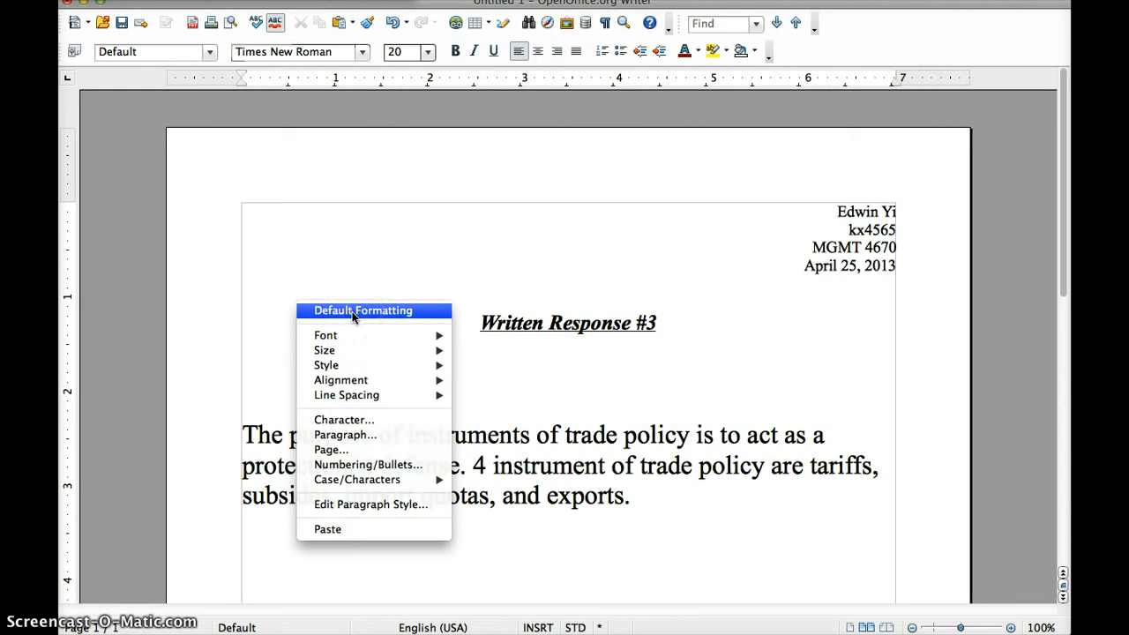
left_click(352, 345)
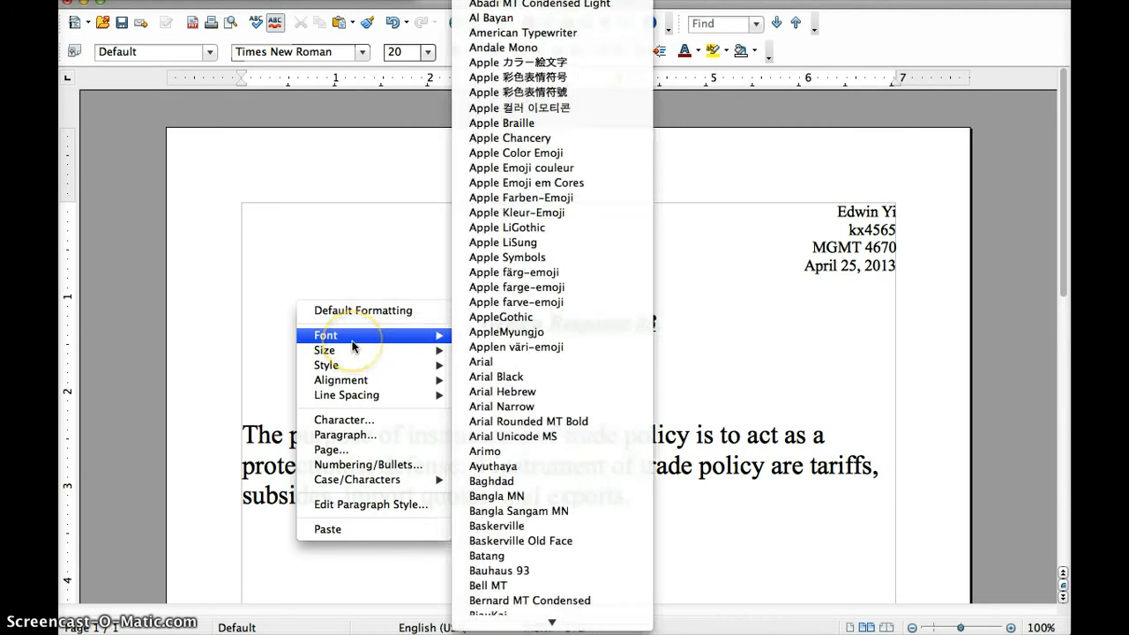
scroll(503, 408, "down", 3)
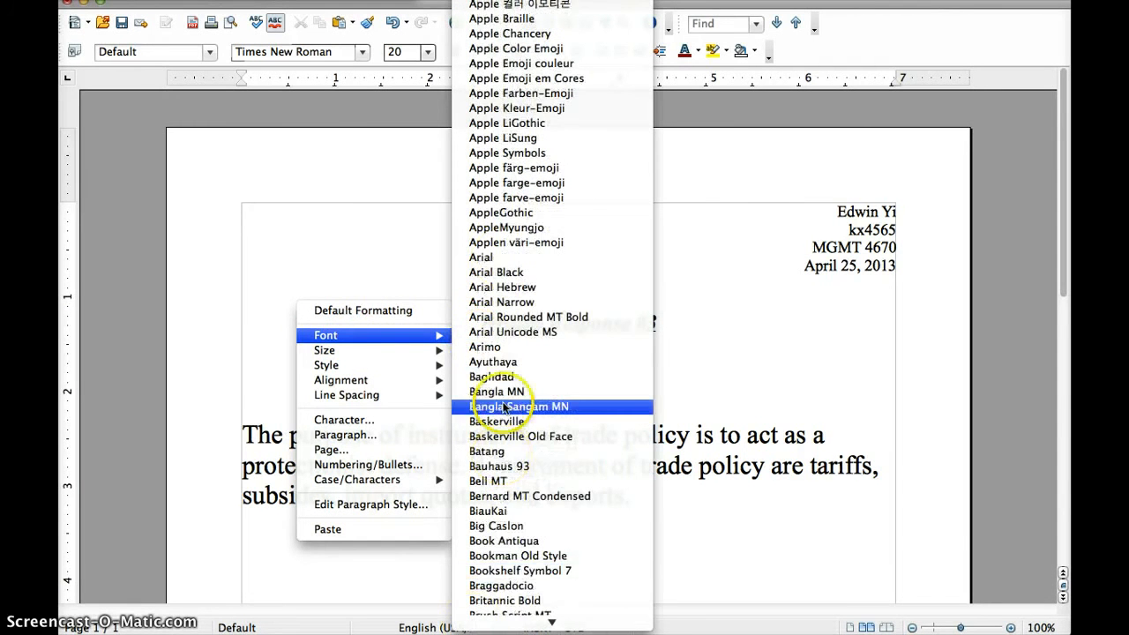
mouse_move(388, 350)
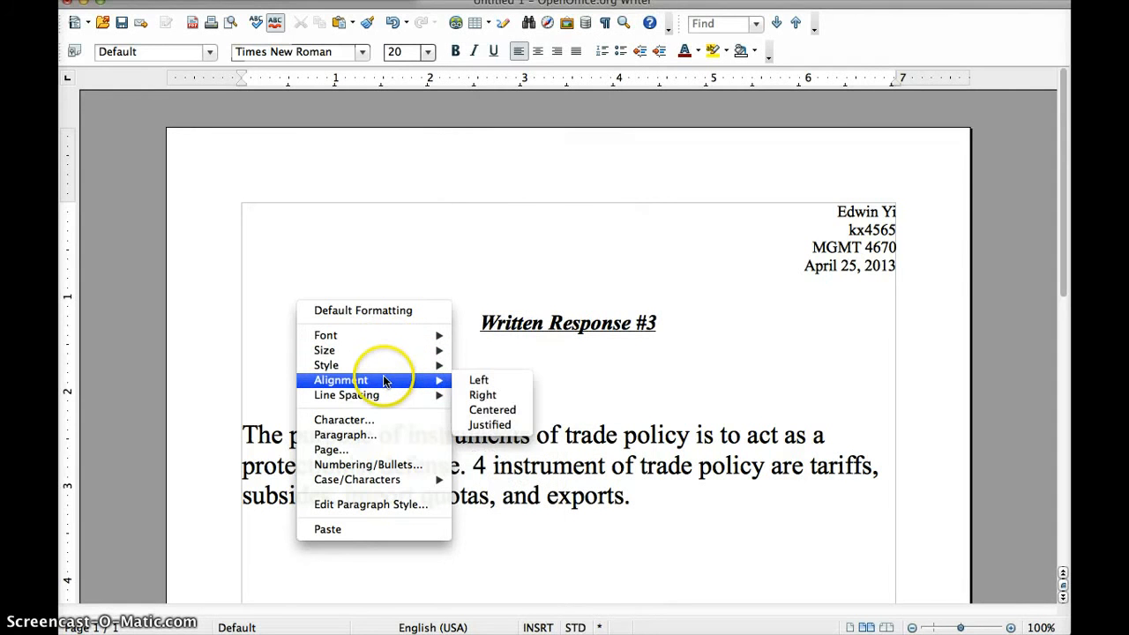
mouse_move(385, 401)
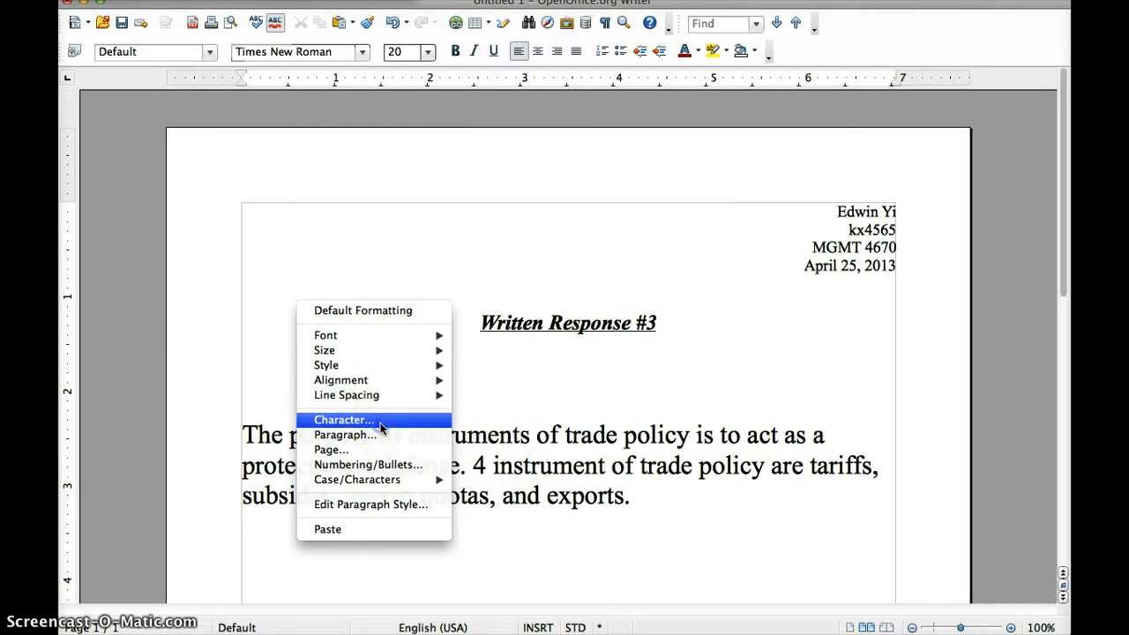
left_click(380, 423)
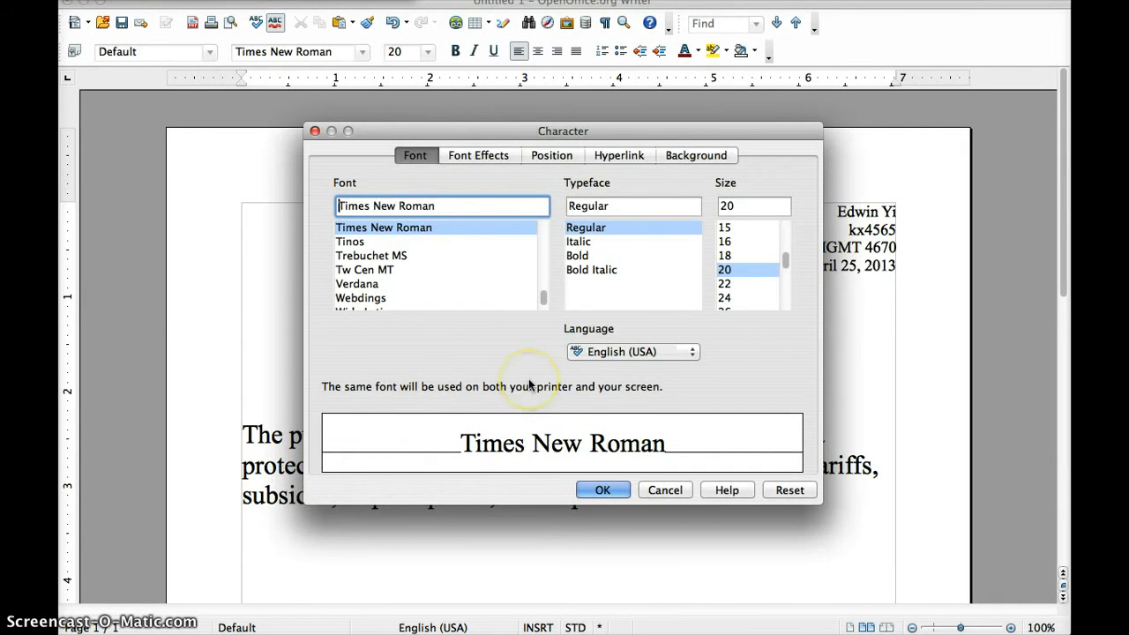
left_click(482, 157)
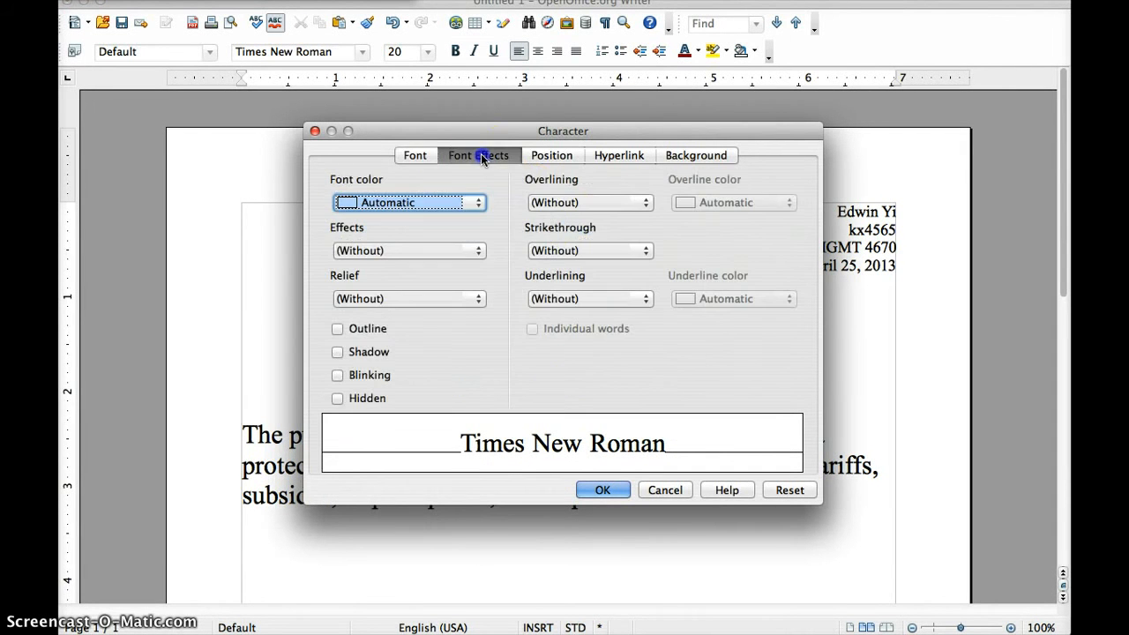
left_click(414, 157)
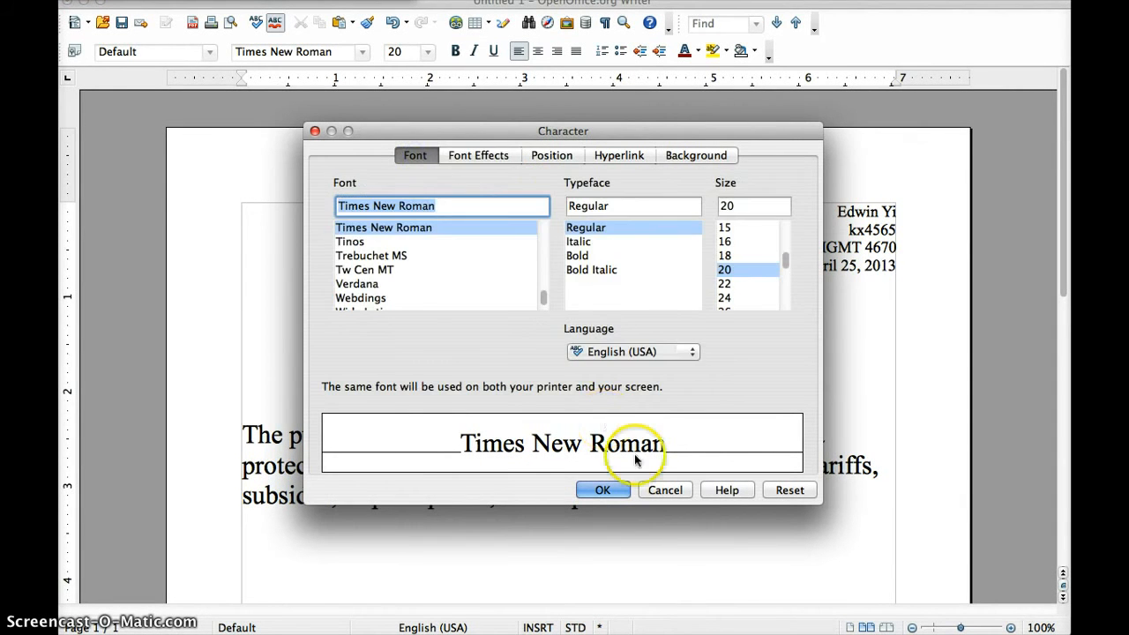
left_click(603, 490)
left_click(282, 539)
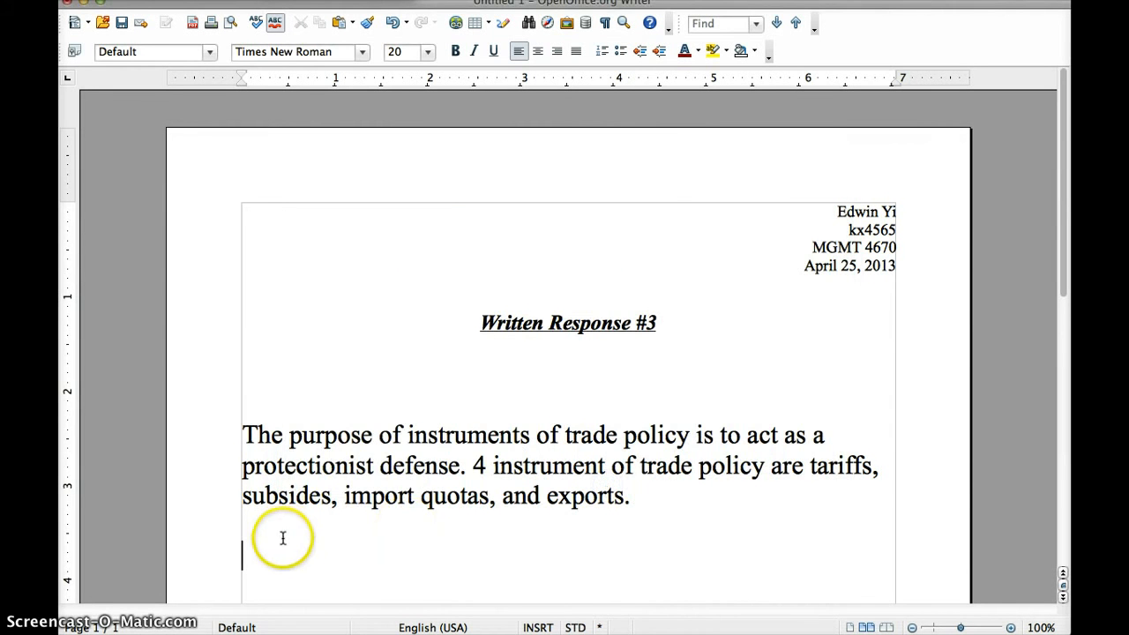
Paste question 1 below the answer and add a blank line after 'exports.'
right_click(284, 540)
left_click(322, 520)
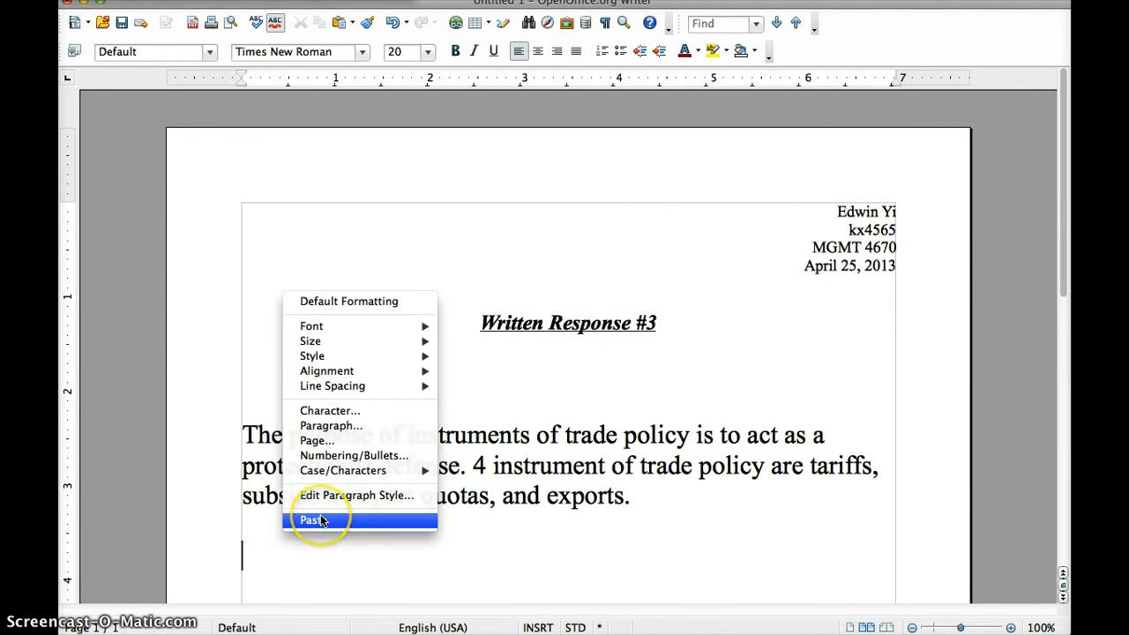
scroll(438, 524, "down", 3)
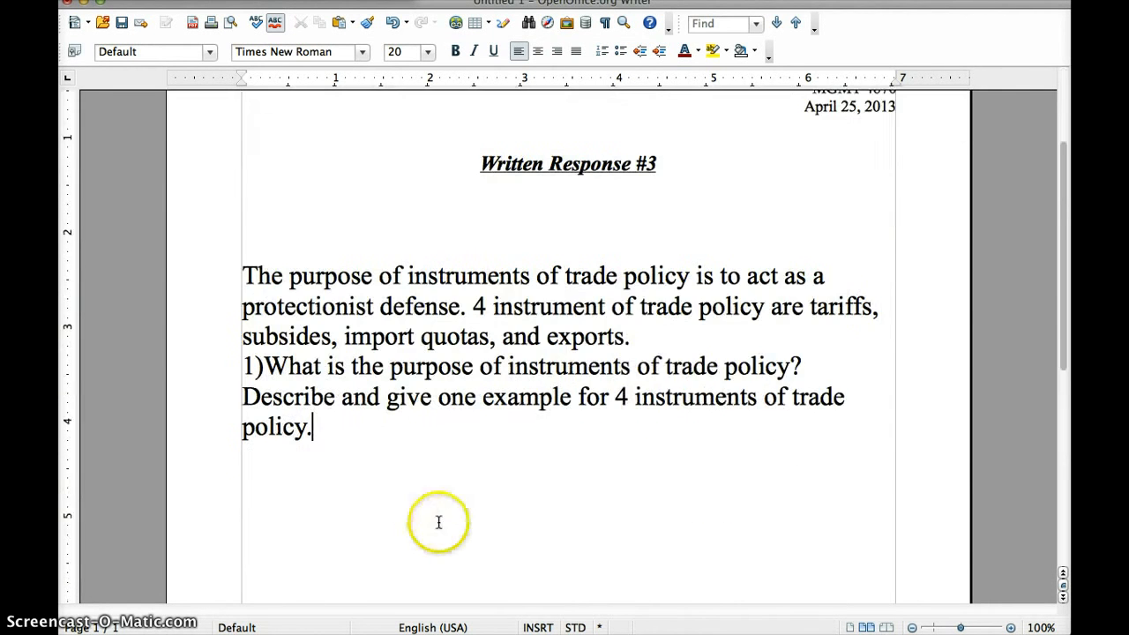
left_click(664, 339)
key("Return")
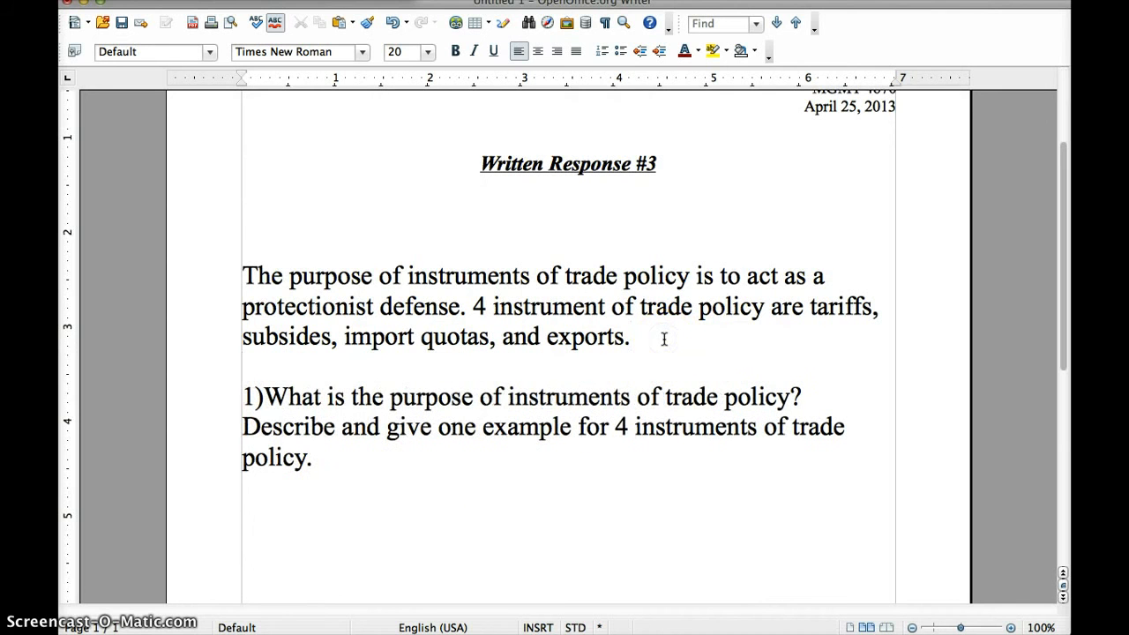
right_click(549, 374)
left_click(504, 386)
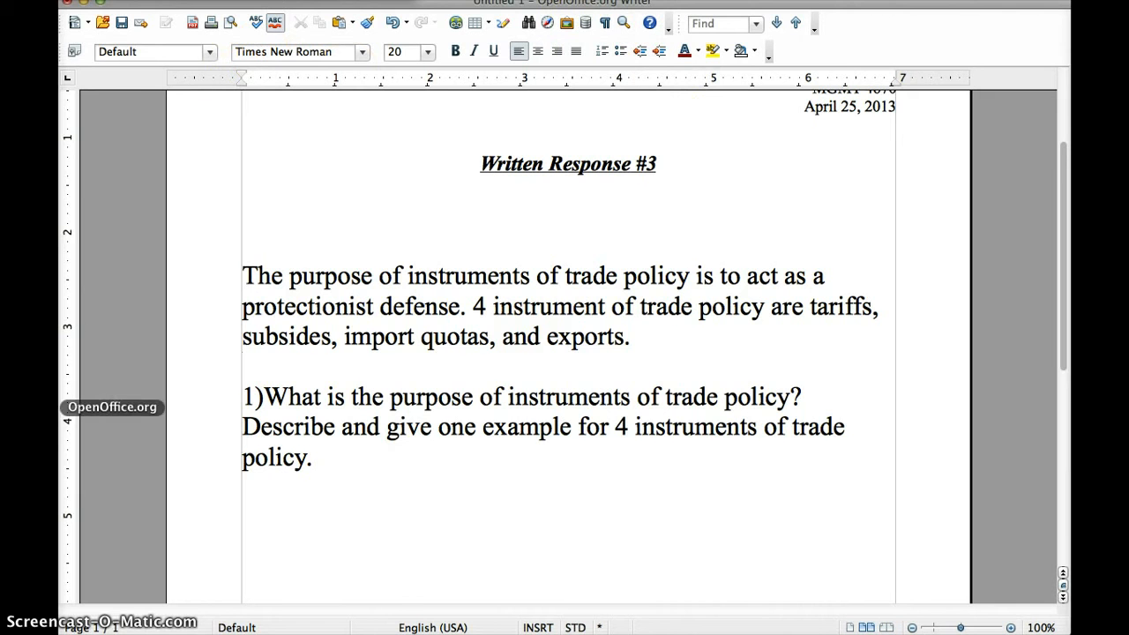
View the OpenOffice version information in the About box and close it
left_click(93, 0)
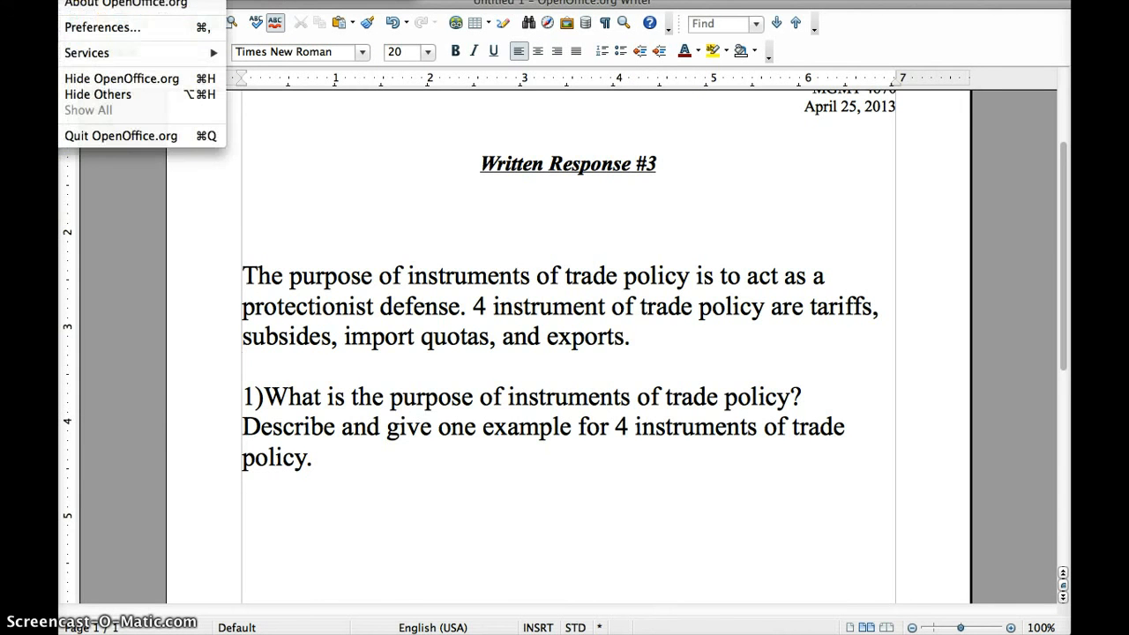
left_click(78, 7)
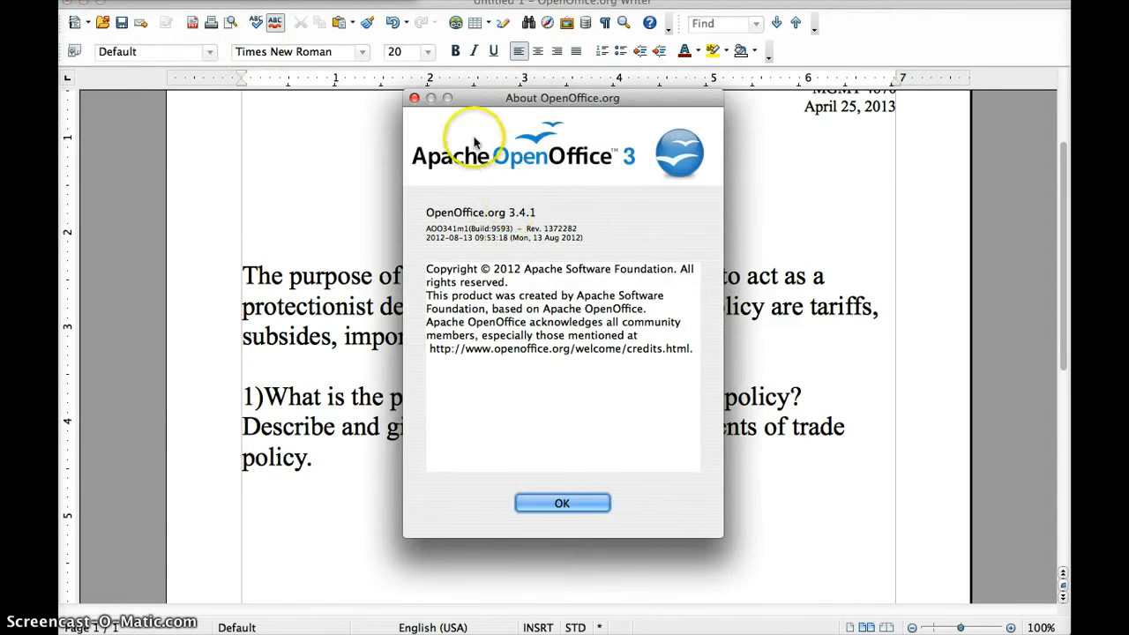
left_click(554, 505)
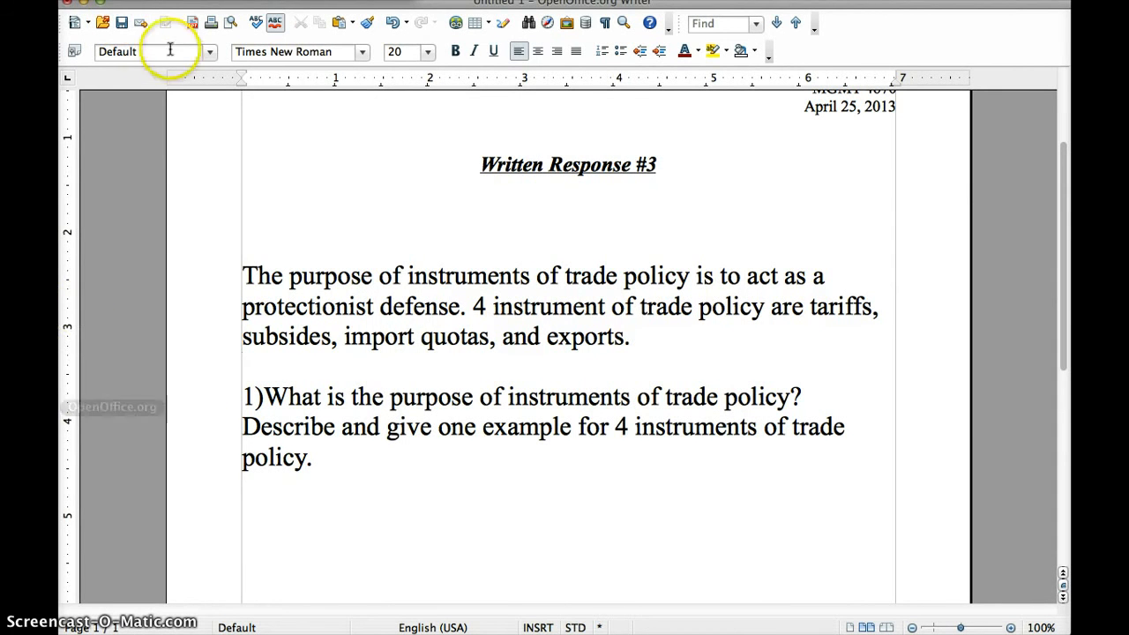
Close the Writer window and discard the unsaved changes to Untitled 1
left_click_drag(126, 9, 202, 264)
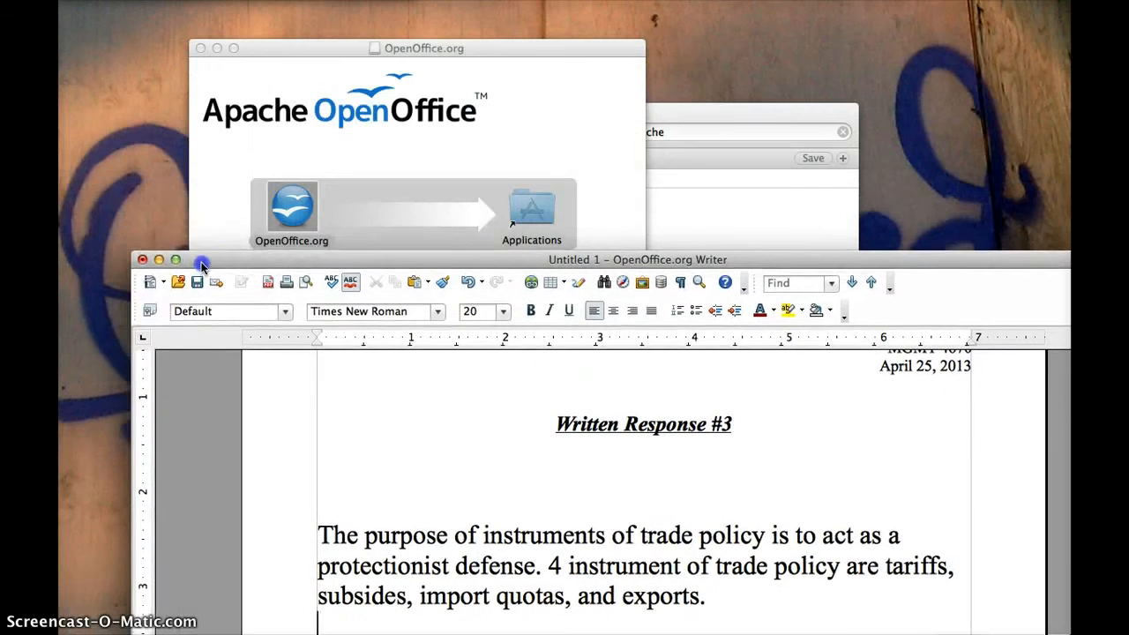
left_click(142, 260)
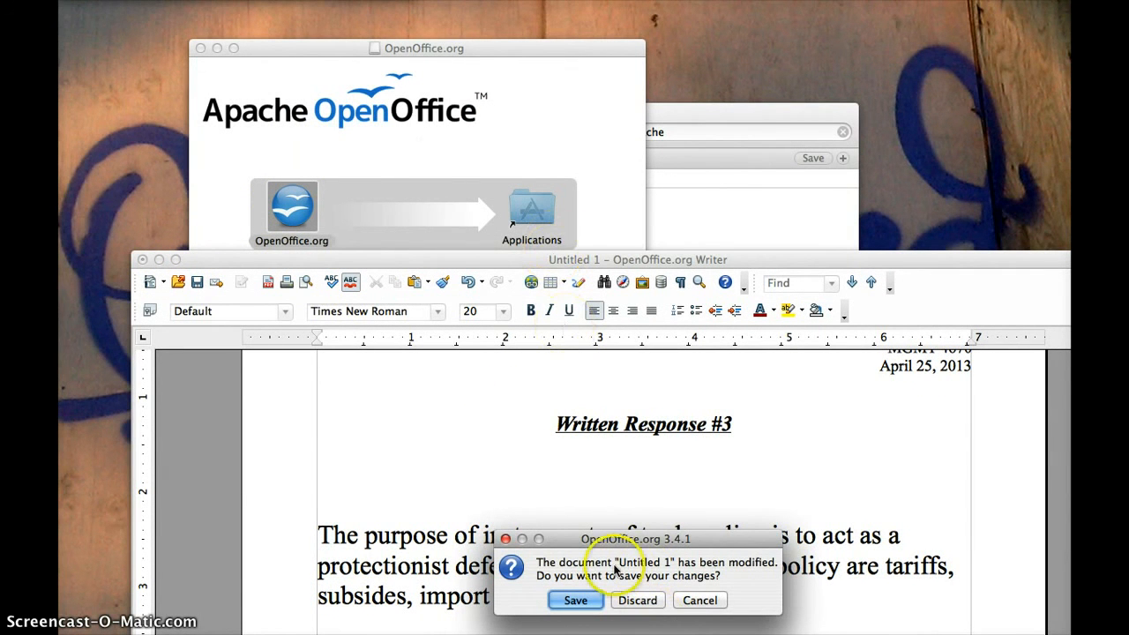
left_click_drag(623, 540, 551, 162)
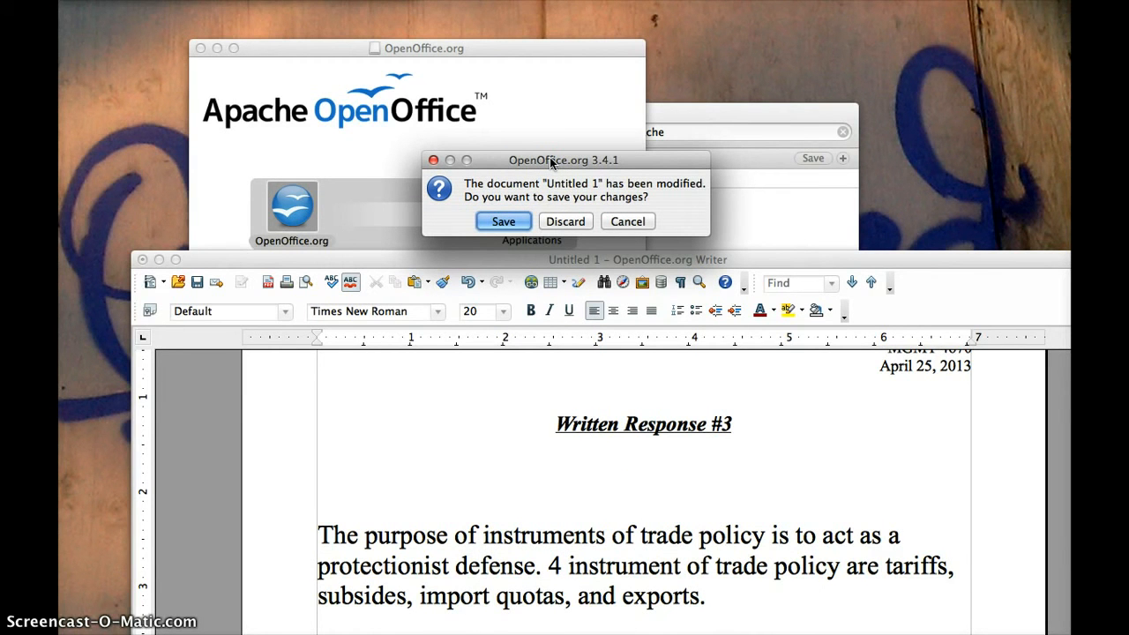
left_click(563, 222)
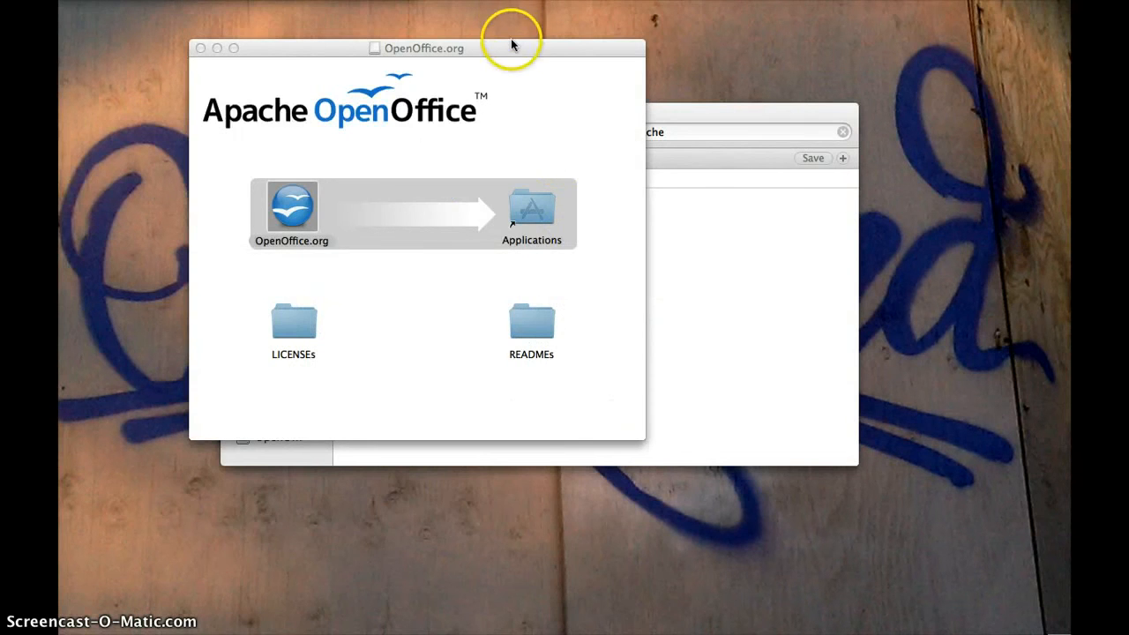
Launch OpenOffice and start a new blank spreadsheet from the Start Center
left_click_drag(512, 44, 548, 1)
double_click(330, 158)
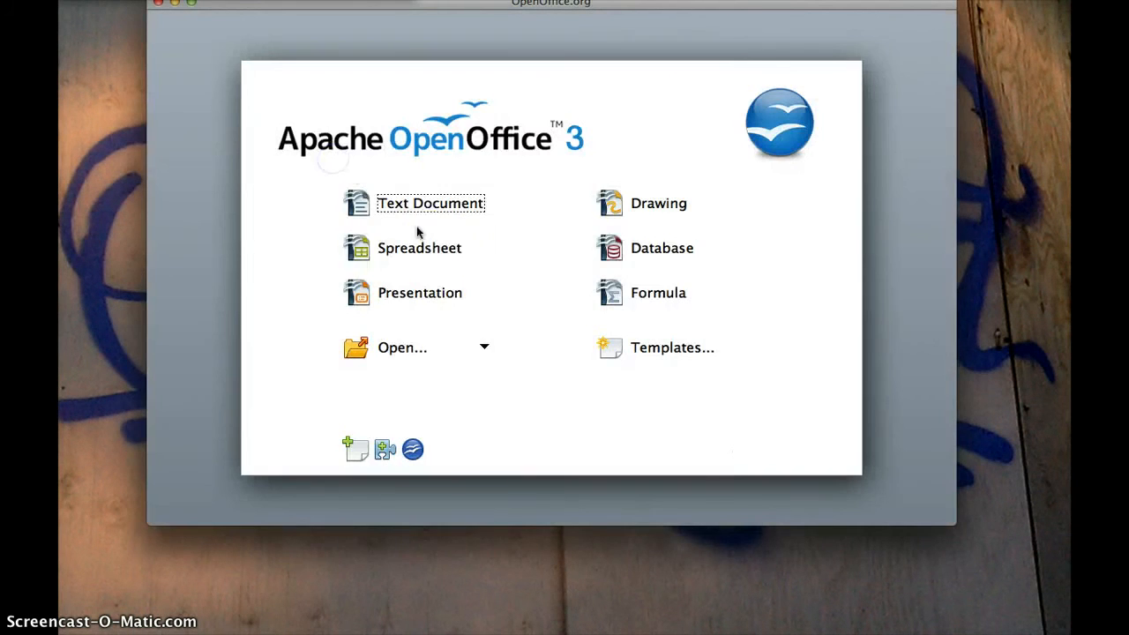
left_click(437, 248)
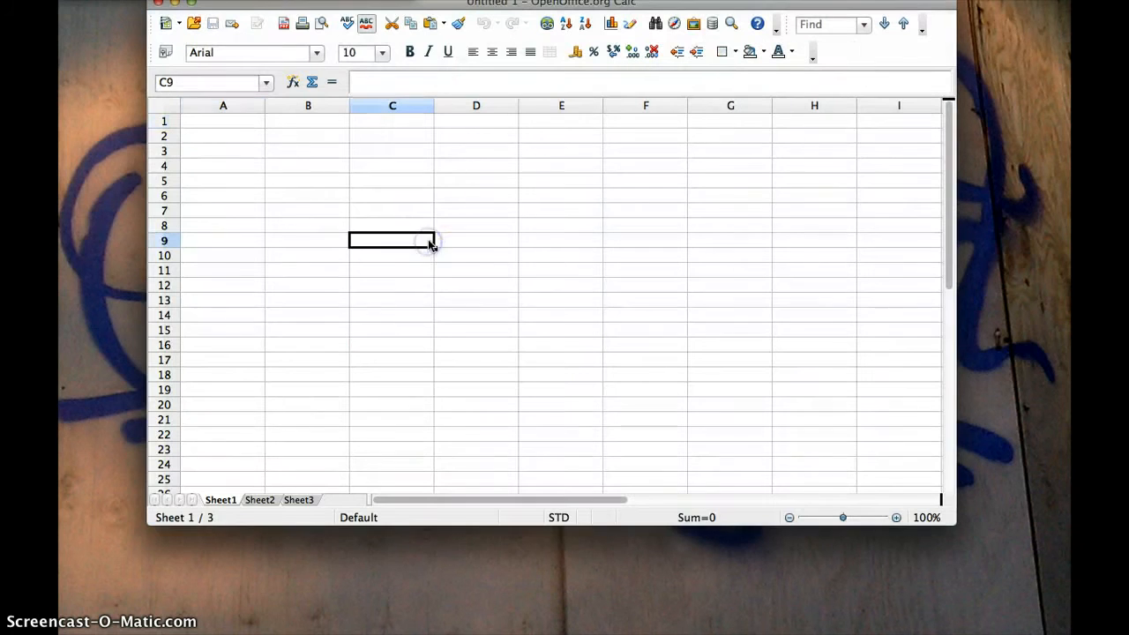
Enlarge and maximize the Untitled 1 Calc window, then select cell A2
left_click_drag(953, 522, 1061, 630)
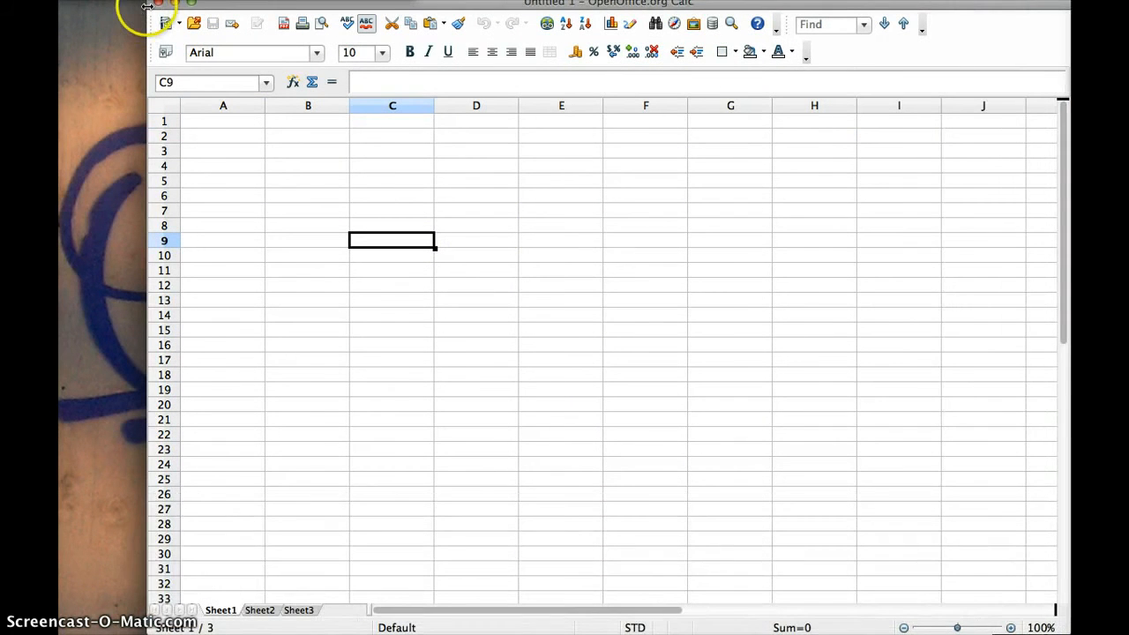
left_click_drag(208, 2, 120, 1)
left_click(102, 2)
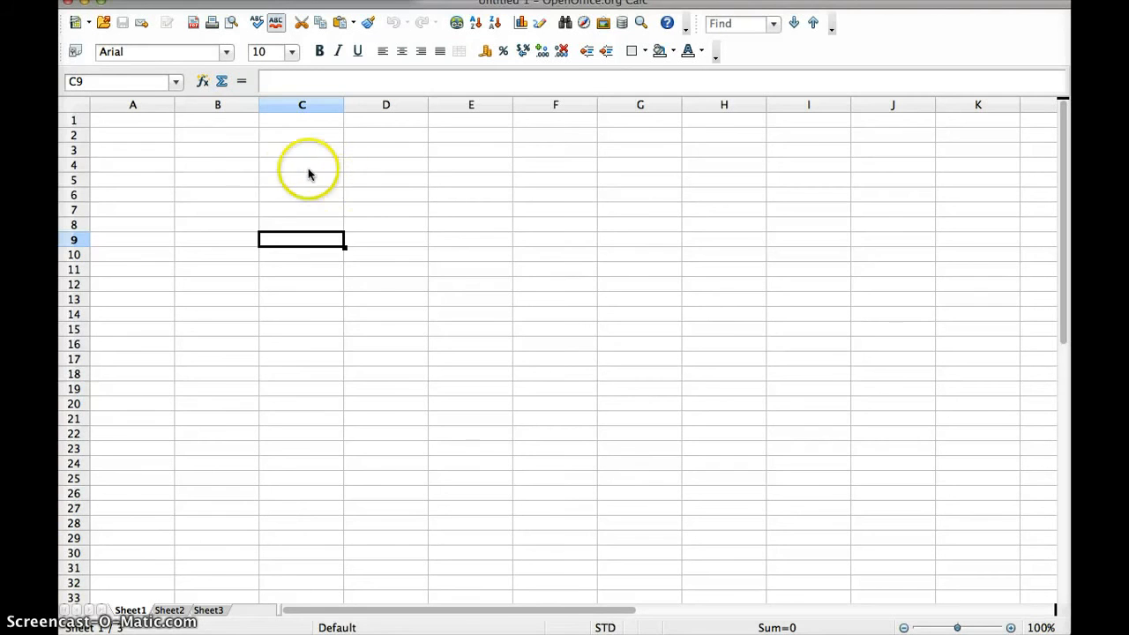
left_click(162, 138)
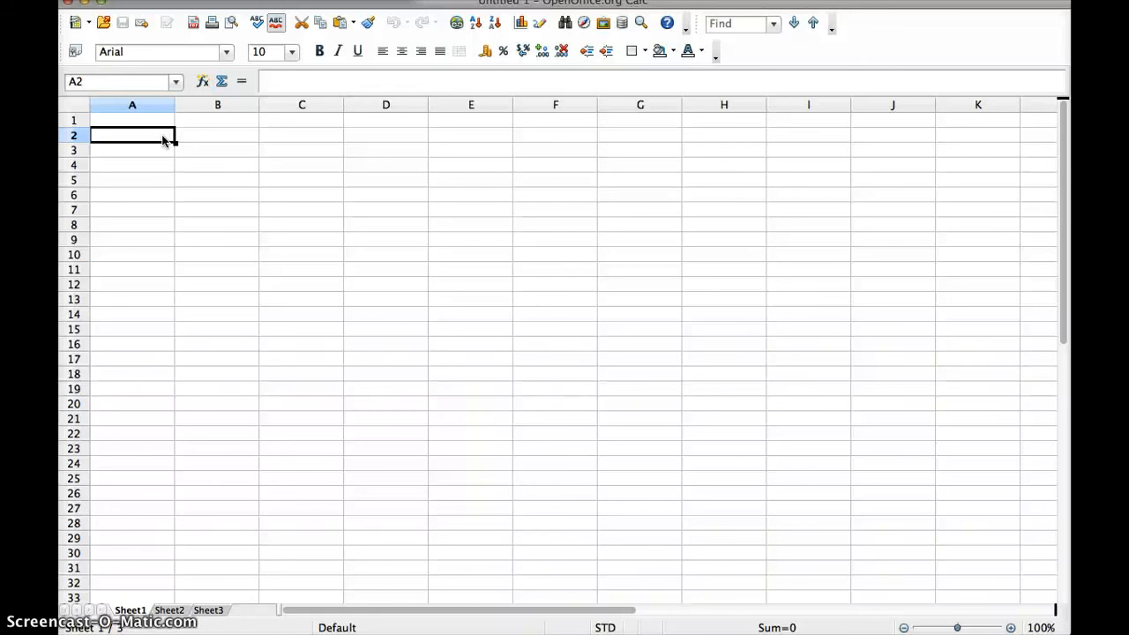
Enter the title 'My Performance' in A2 and set its font size to 13
type("My ")
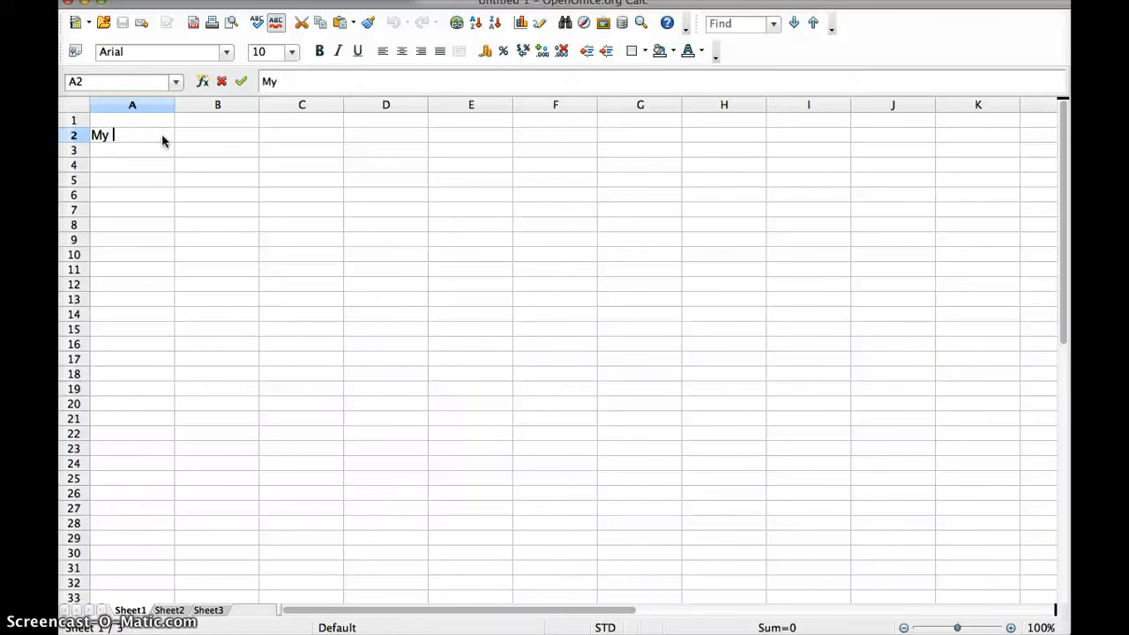
type("Performance")
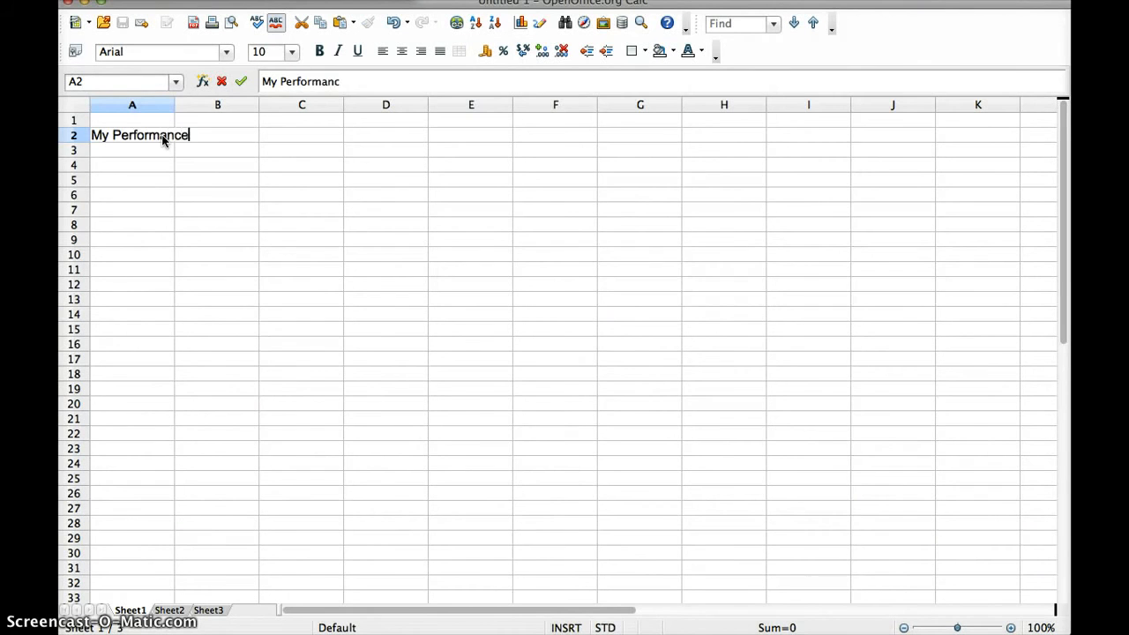
key("Return")
left_click(129, 140)
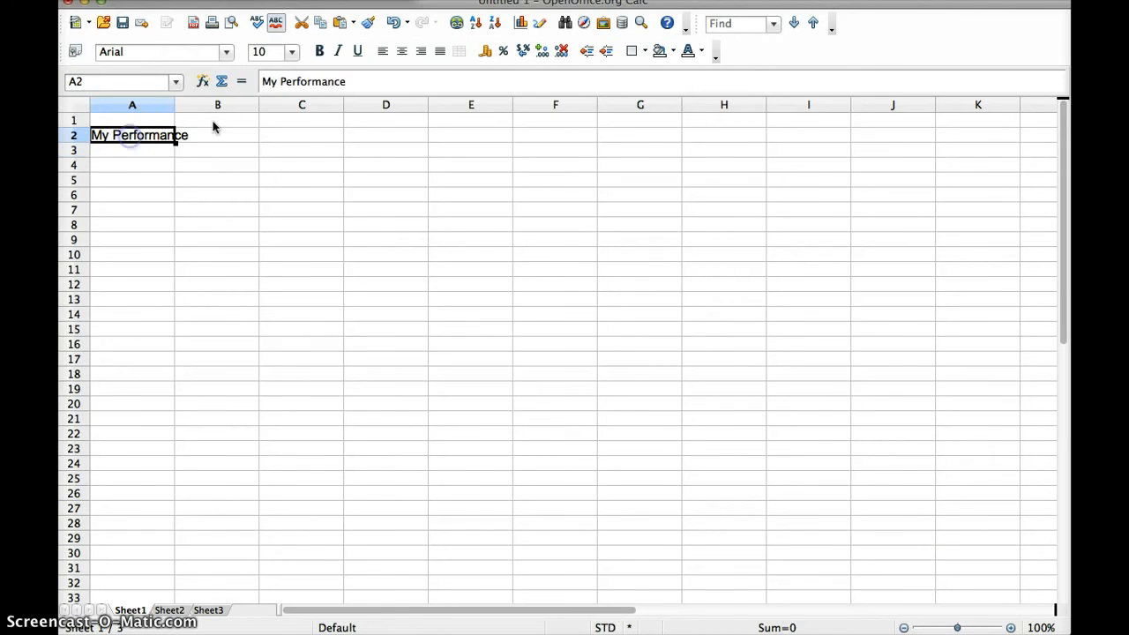
left_click(292, 53)
left_click(274, 179)
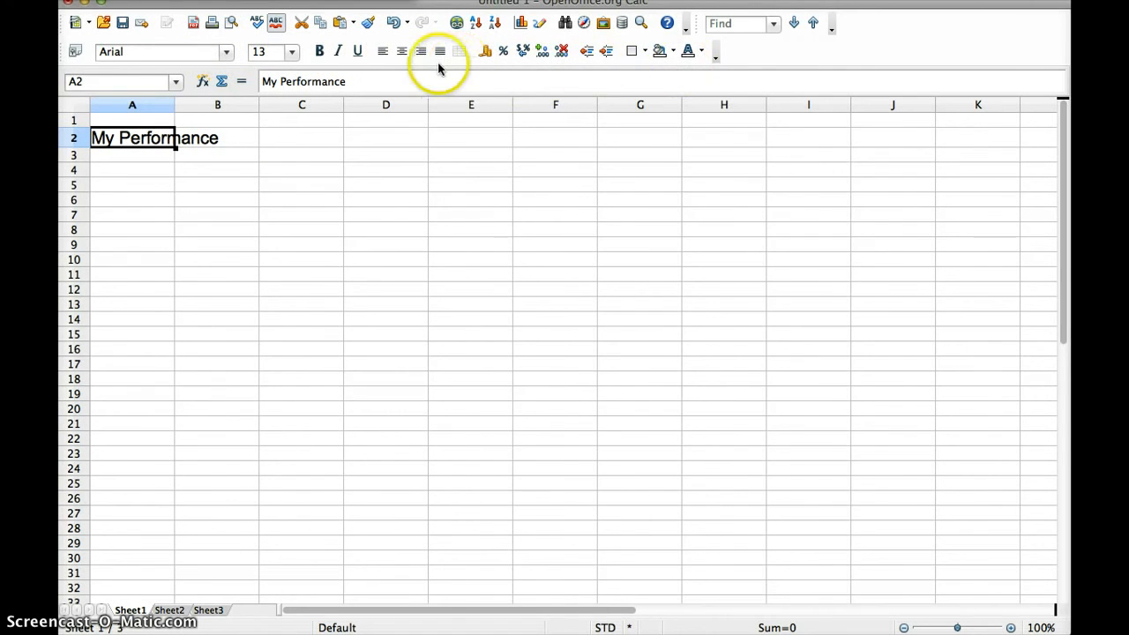
Enter Th 1 and Th 2 in A4:A5 and autofill the series down to Th 8
left_click(128, 171)
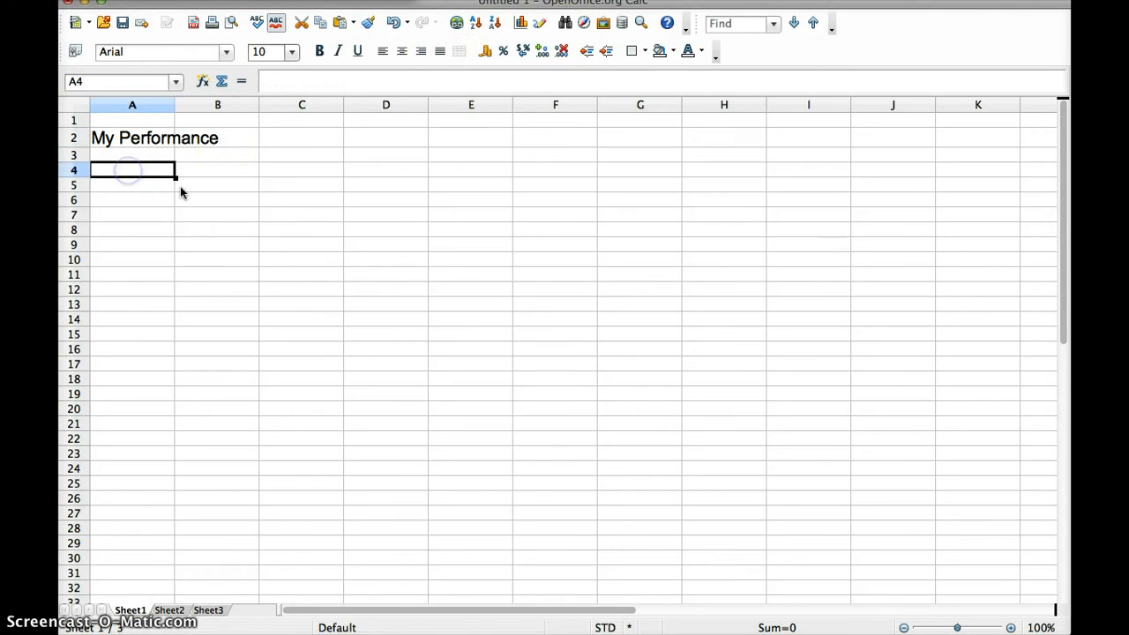
type("Th 1")
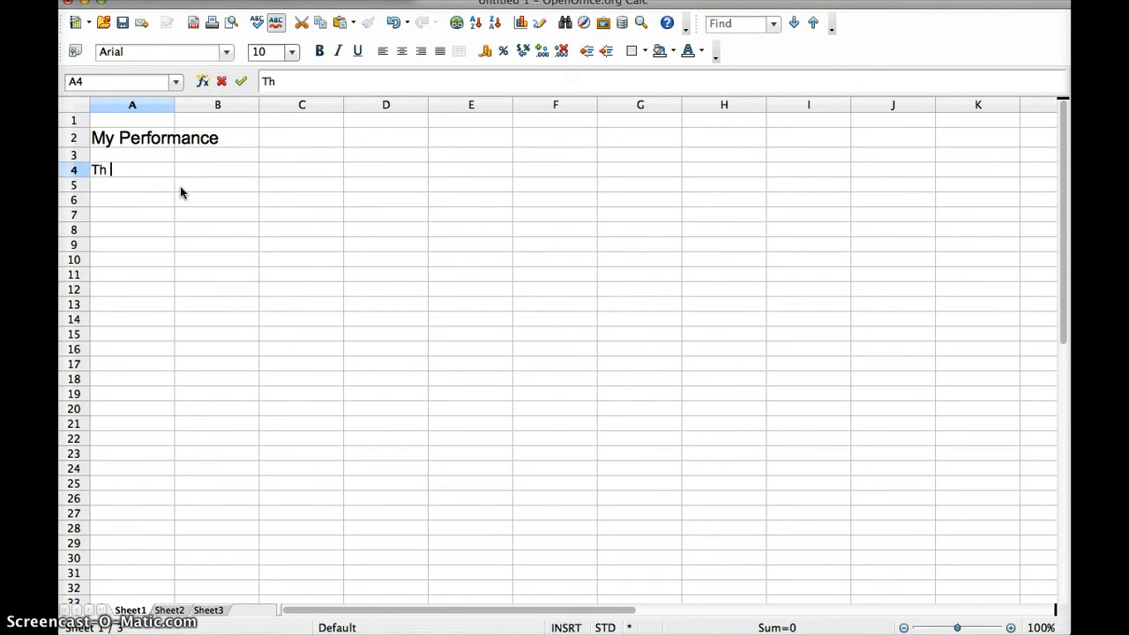
key("Return")
type("Th 2")
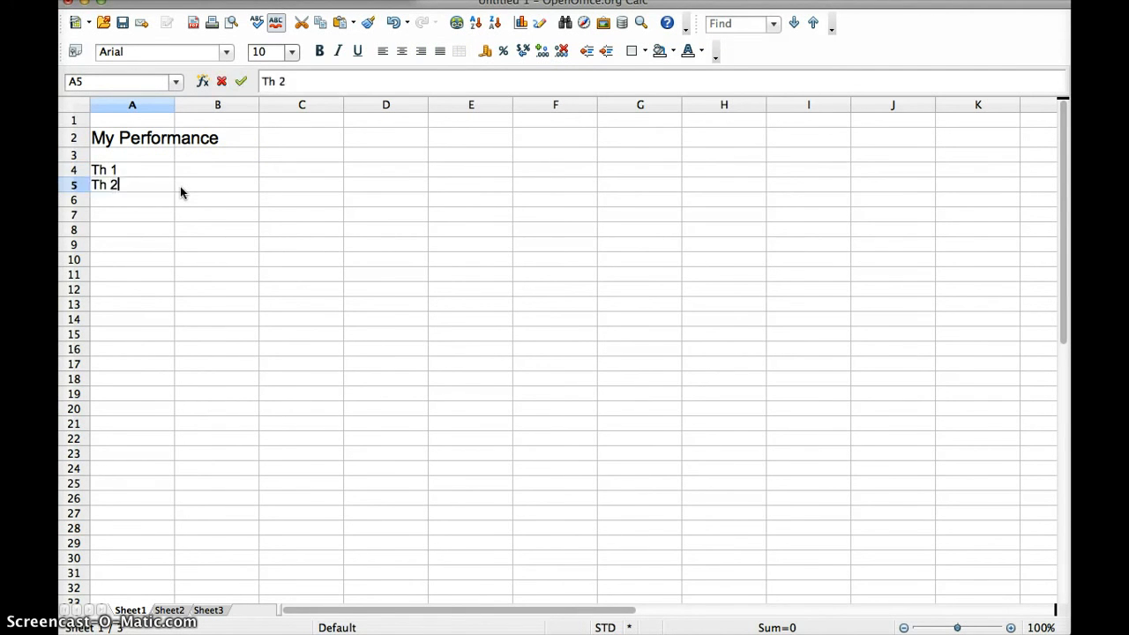
key("Return")
left_click(157, 185)
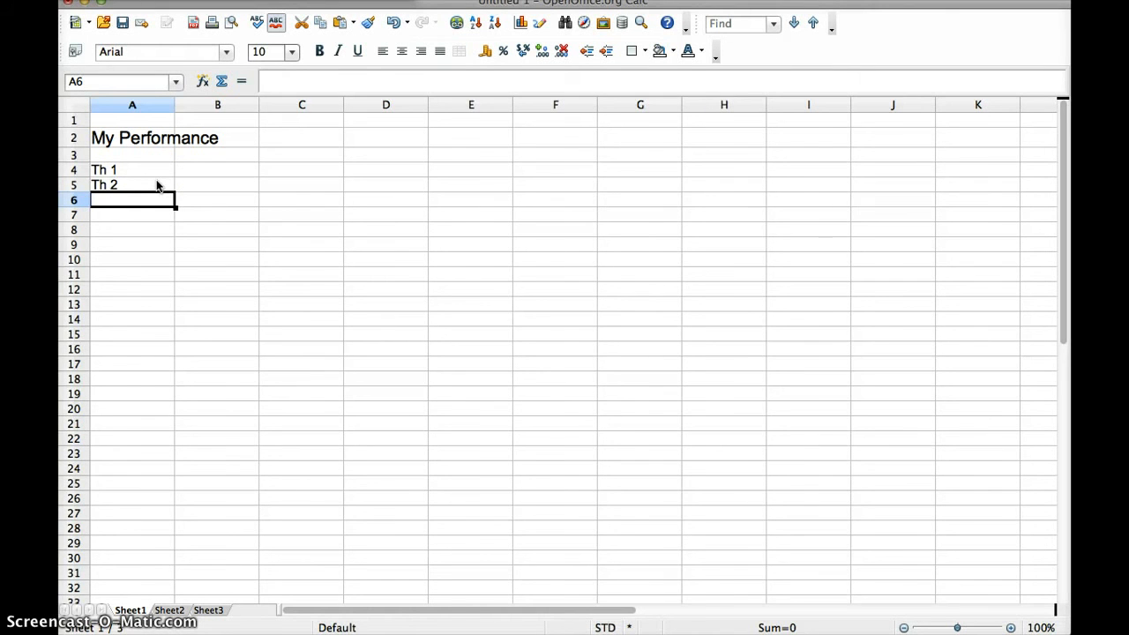
left_click(139, 170)
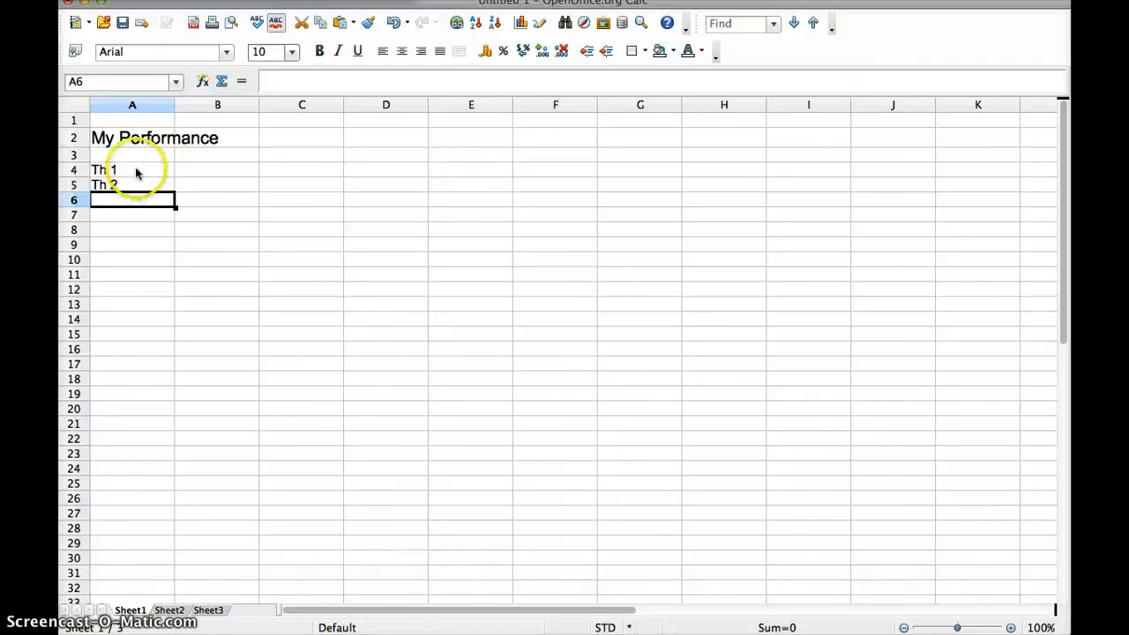
left_click_drag(152, 173, 156, 185)
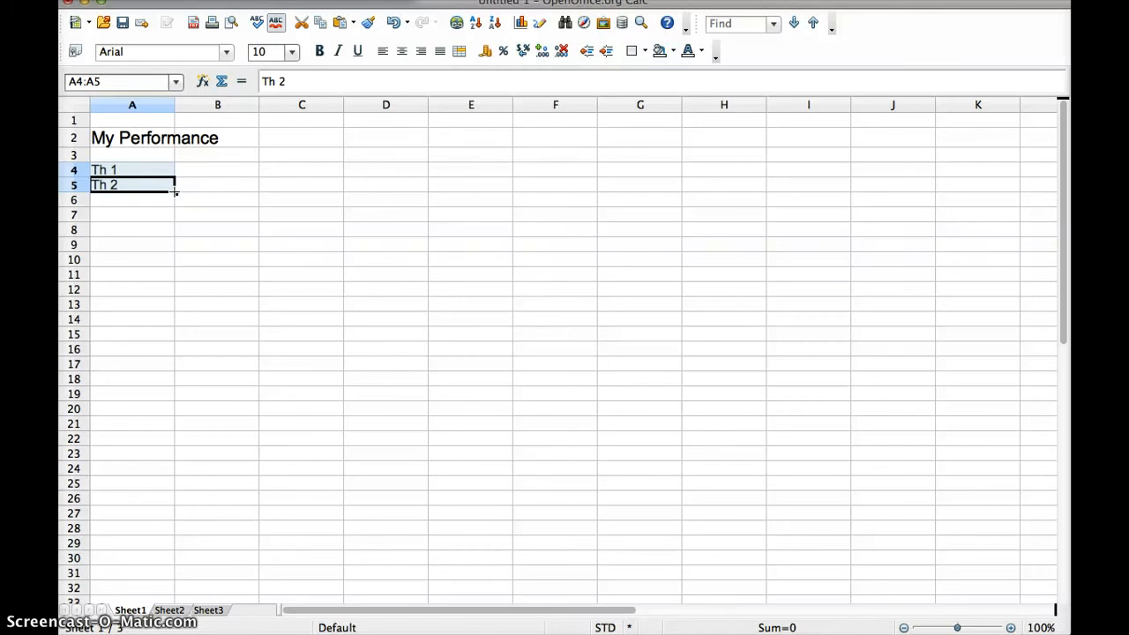
left_click_drag(175, 191, 177, 278)
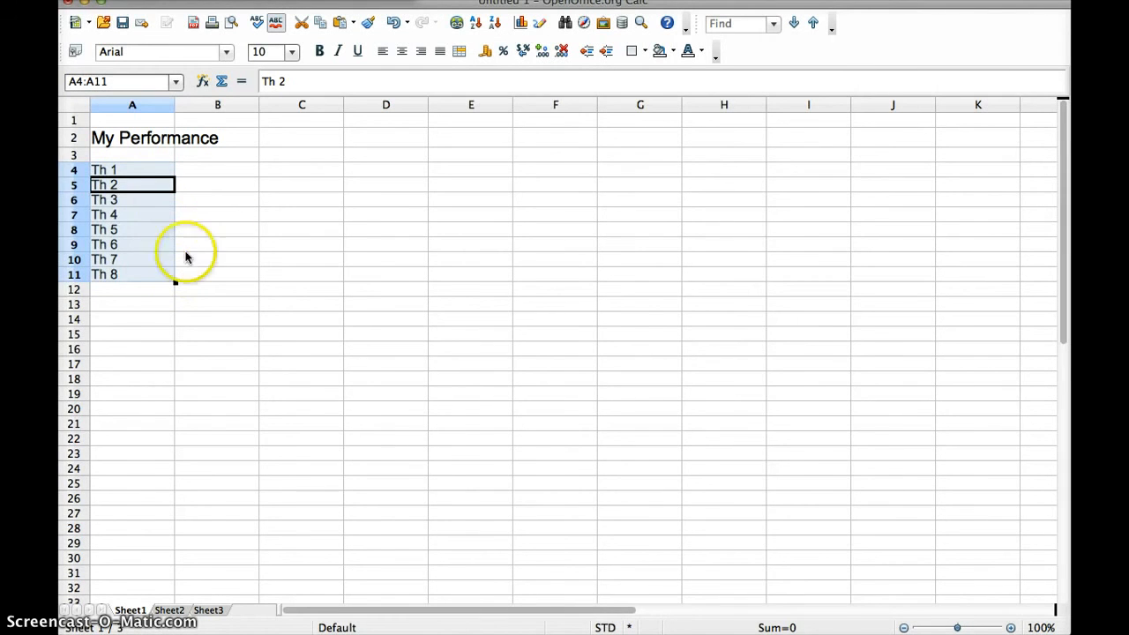
Enter Exam 1 in A12 and autofill through Exam 3 in A14
left_click(143, 289)
type("E")
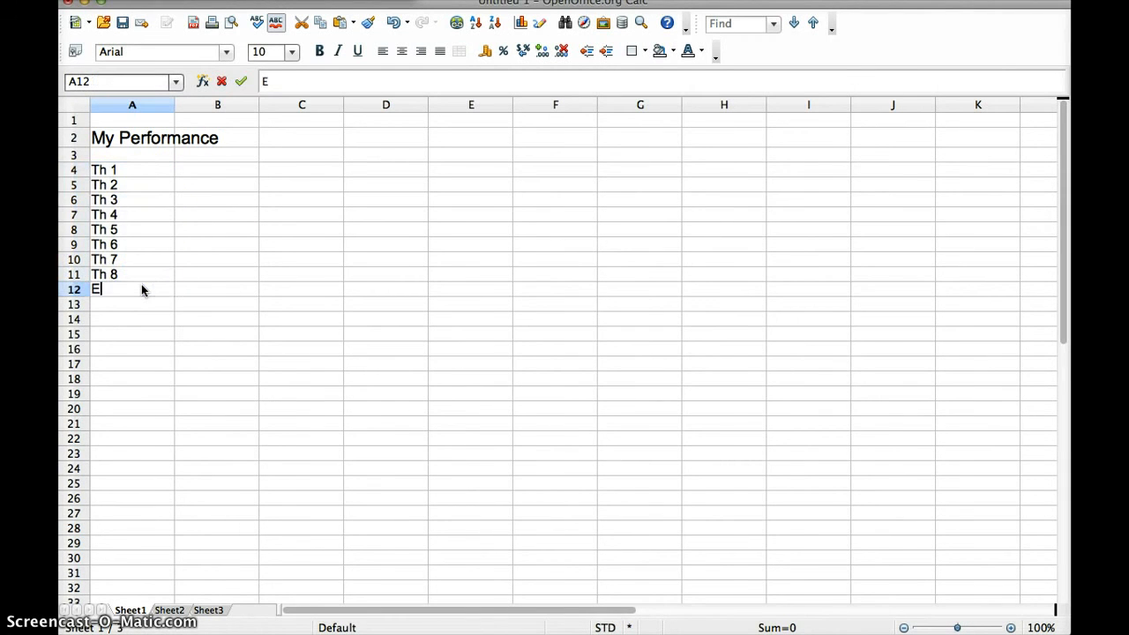
type("xam 1")
key("Return")
left_click(146, 290)
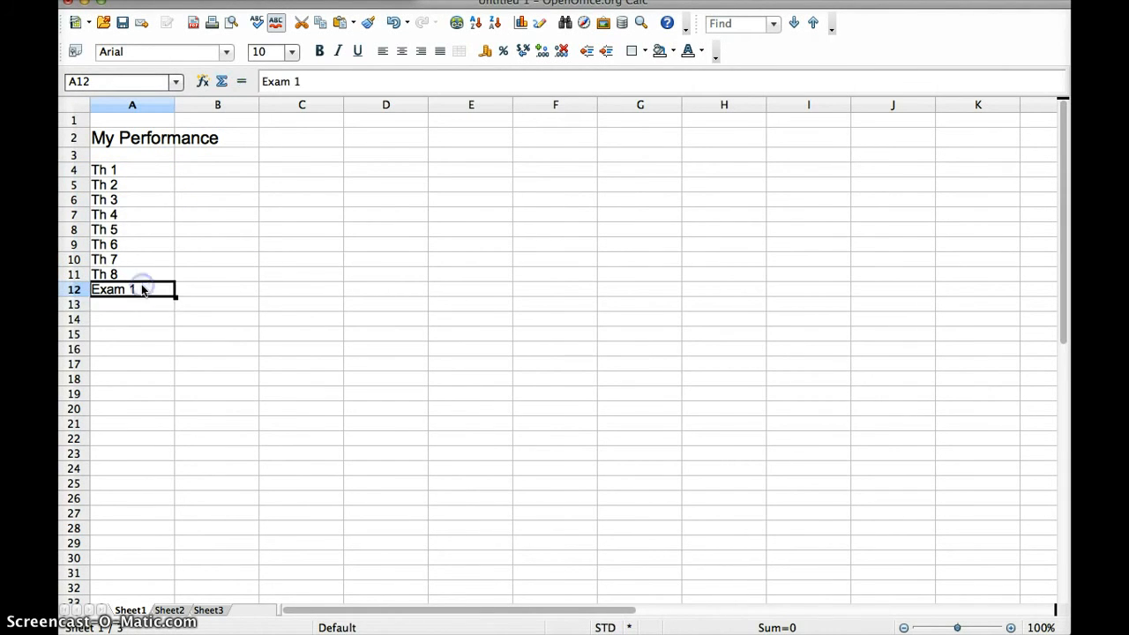
left_click_drag(174, 298, 175, 328)
left_click(200, 155)
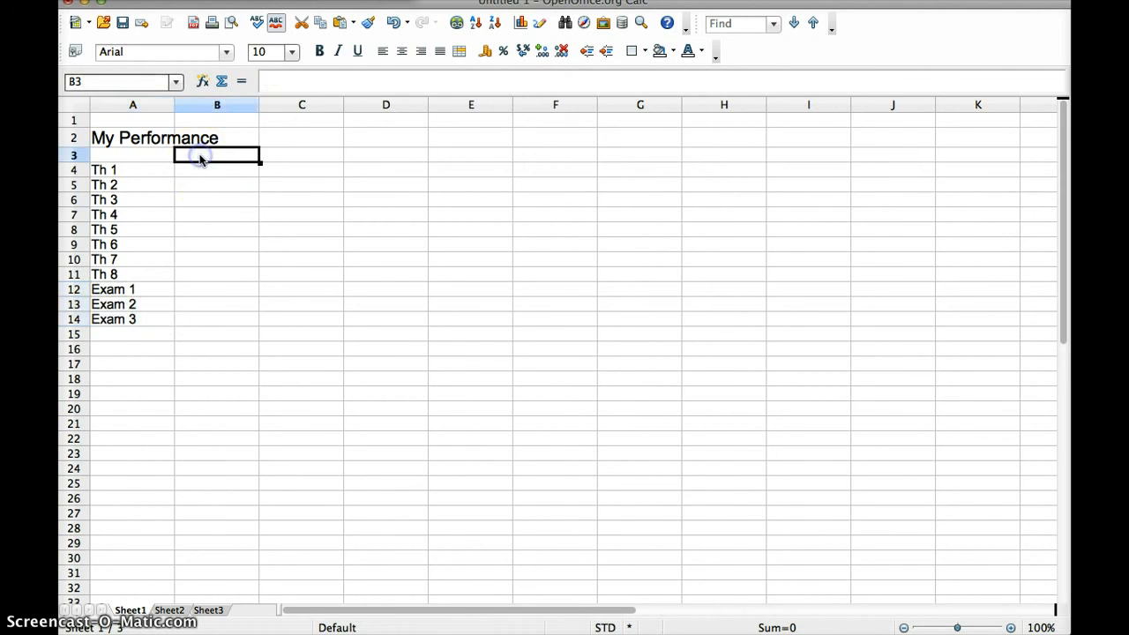
Add headers 'Points' in B3 and 'Points Assigned' in C3, widening column C to fit
type("Points")
left_click(285, 156)
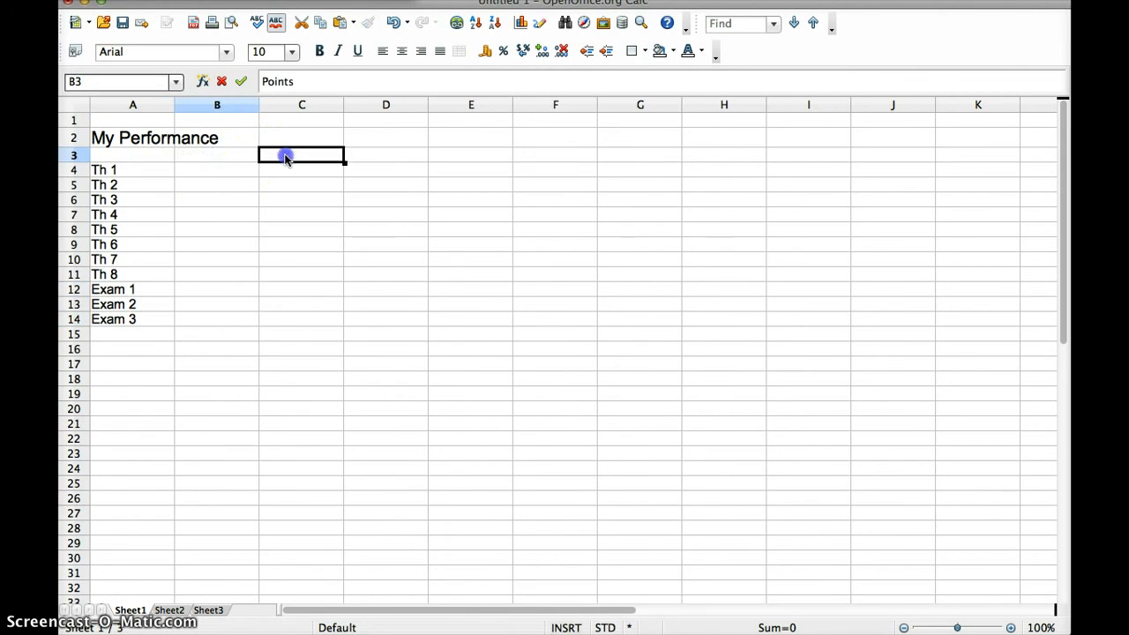
type("Points Assigned")
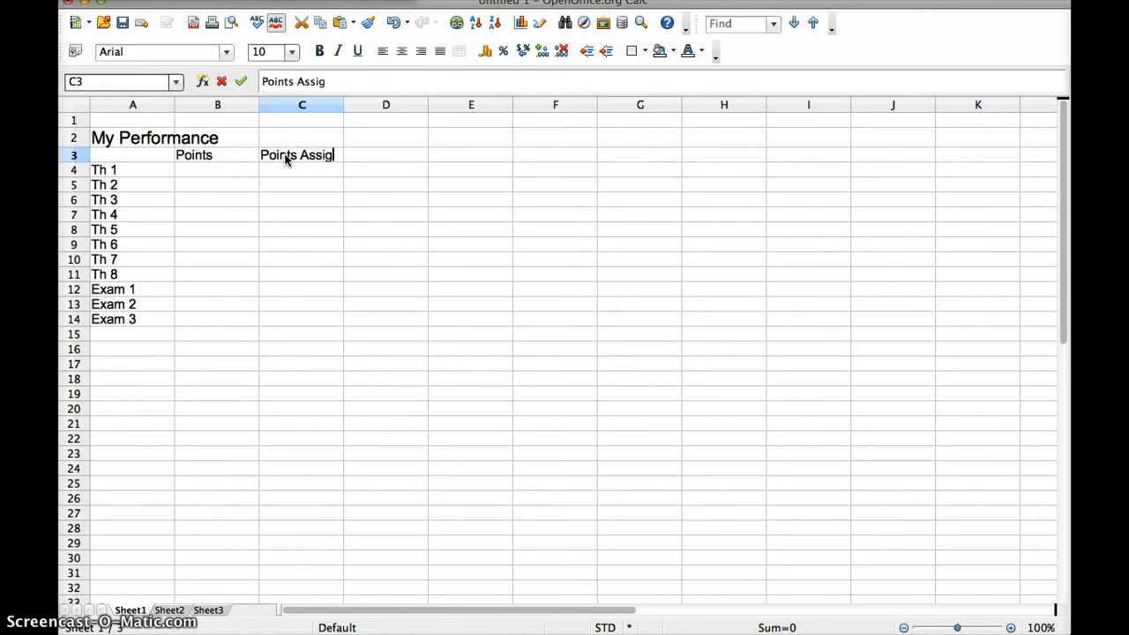
left_click(310, 156)
left_click(324, 173)
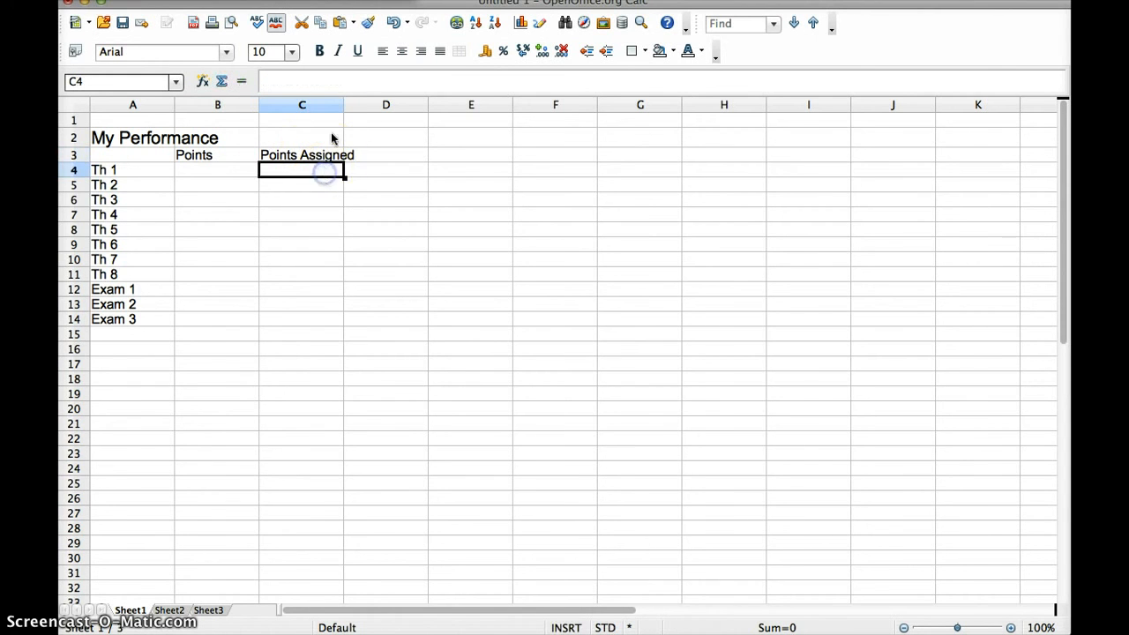
left_click_drag(342, 105, 362, 105)
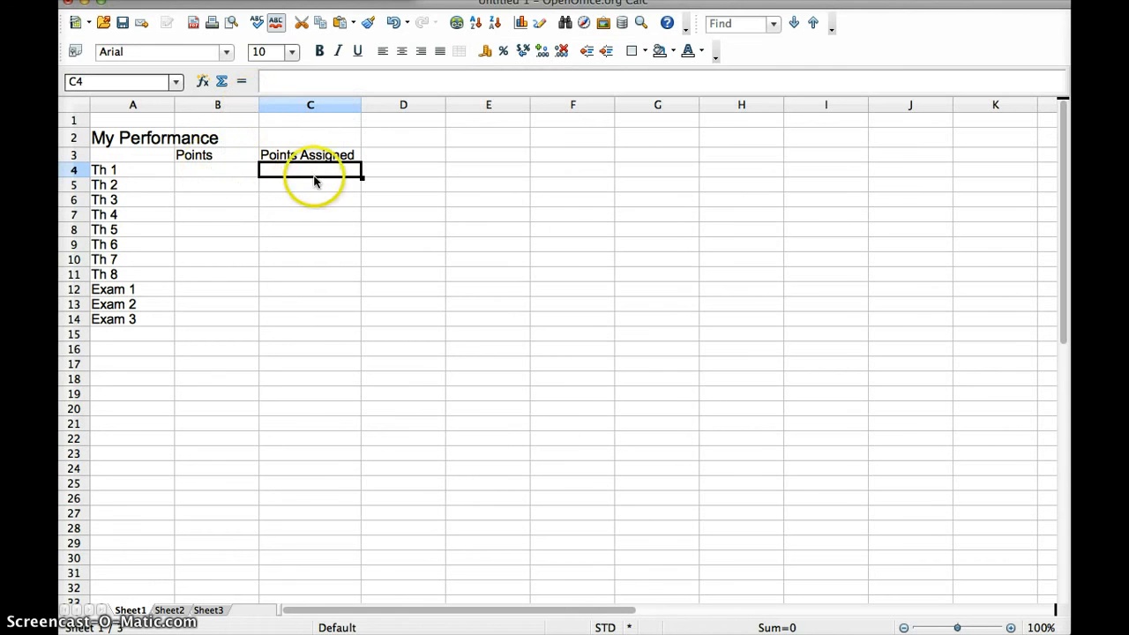
Enter 10 in C4:C6 and extend the 10 points down to C11
type("10")
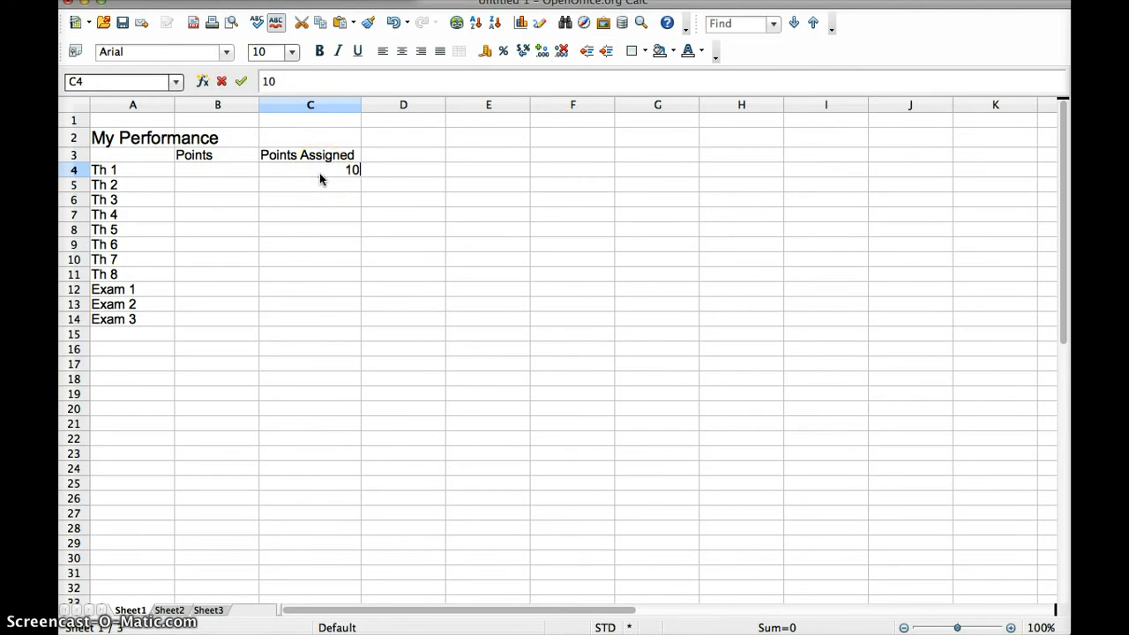
key("Return")
type("10")
key("Return")
type("10")
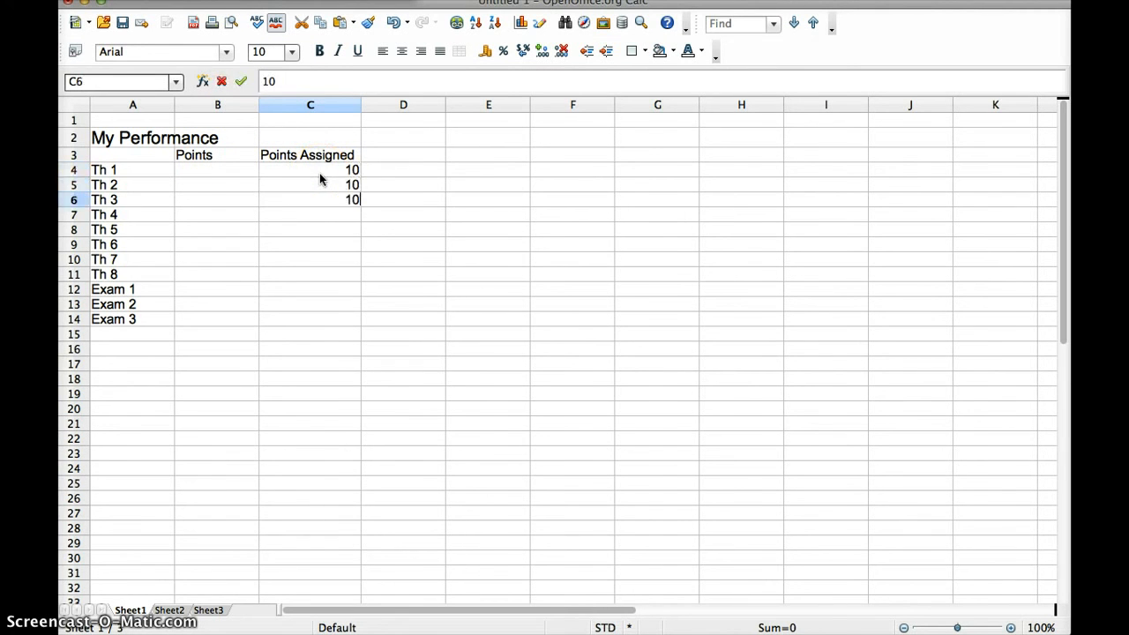
left_click_drag(335, 170, 360, 279)
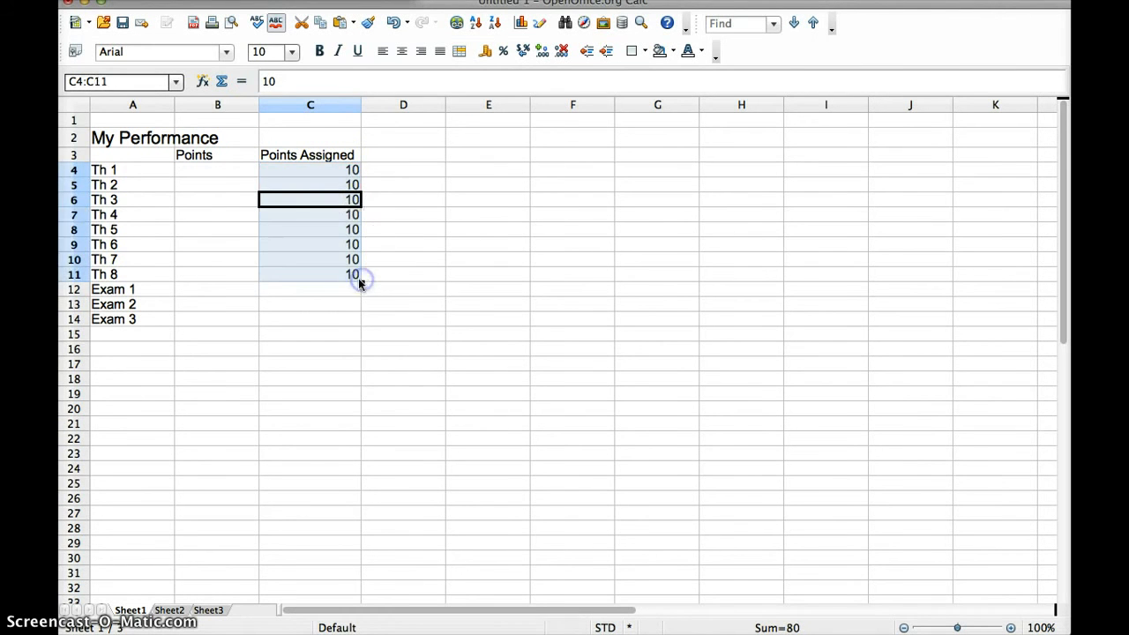
Enter 70 assigned points for each exam in C12:C14
left_click(343, 291)
type("70")
key("Return")
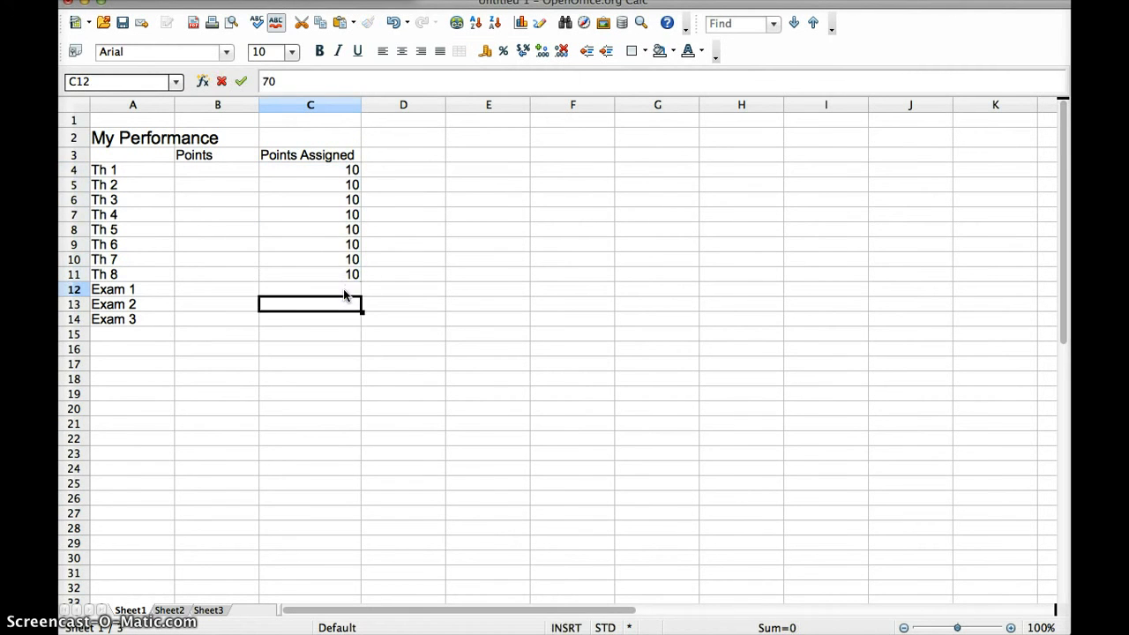
type("70")
key("Return")
type("70")
key("Return")
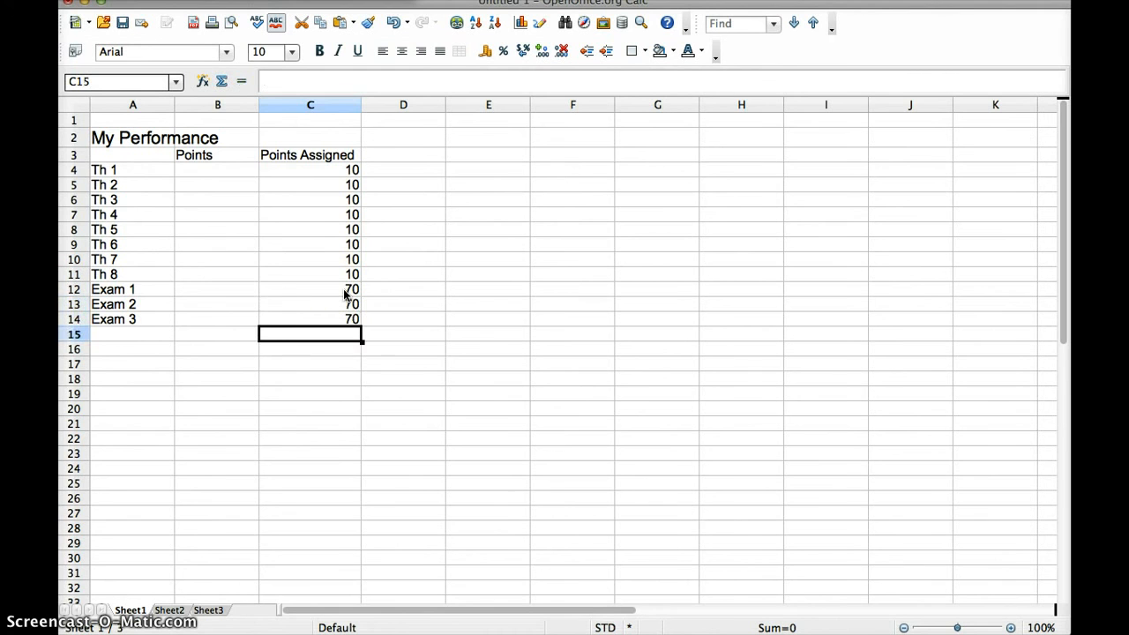
Enter earned points 11, 7, 8, 10, 10, 4, 7, 7 for Th 1–Th 8 in B4:B11
left_click(196, 171)
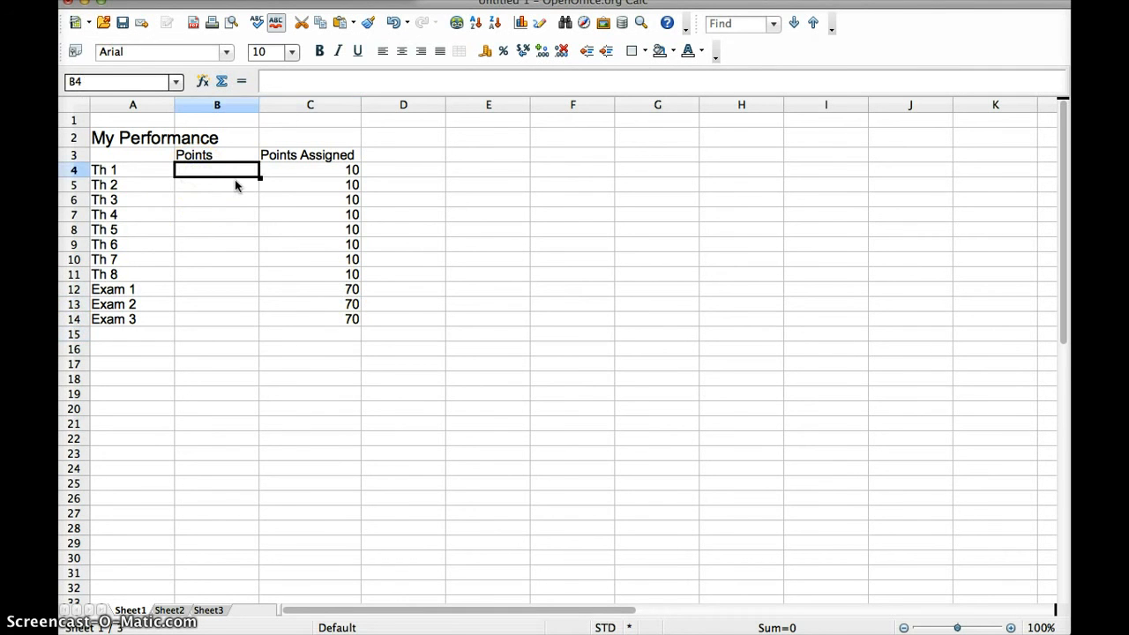
type("11")
key("Return")
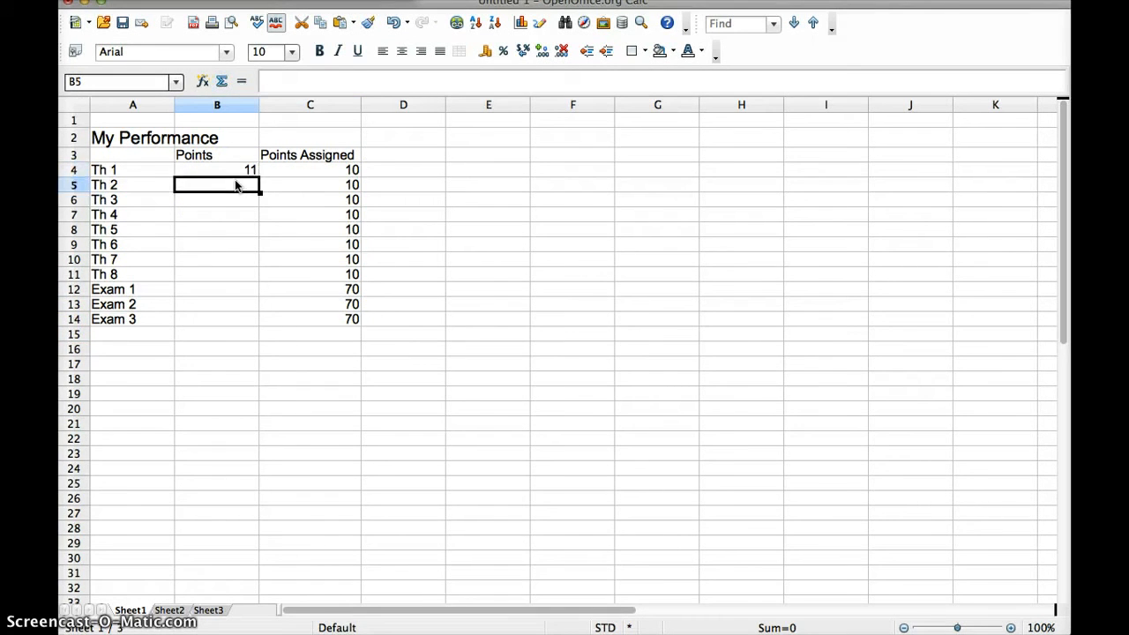
type("7")
key("Return")
type("8")
key("Return")
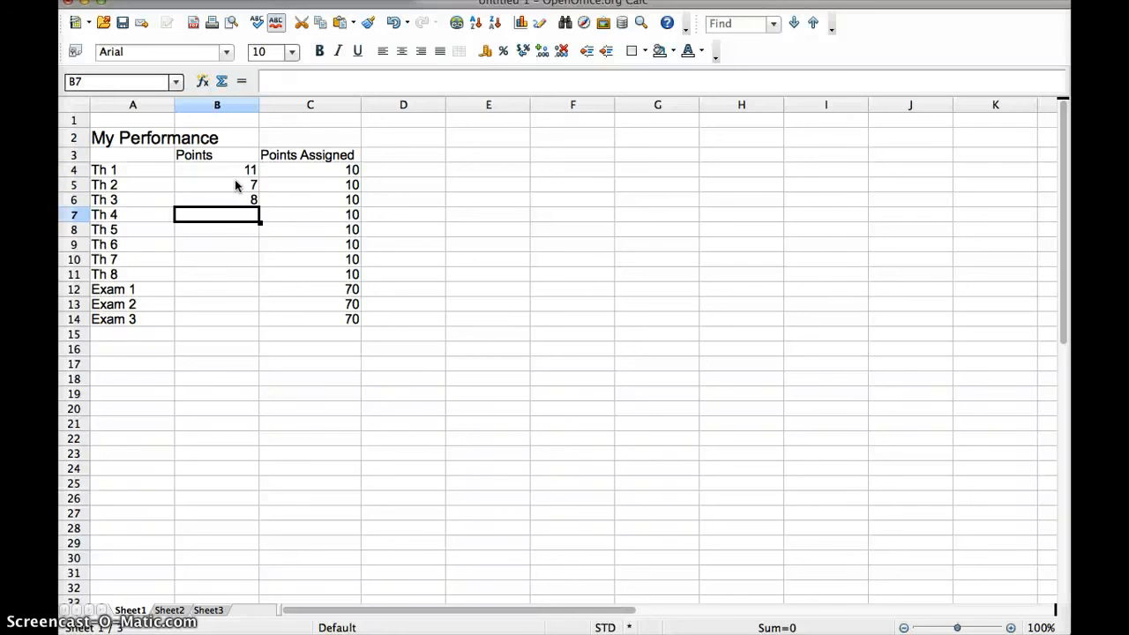
type("10")
key("Return")
type("10")
key("Return")
type("4")
key("Return")
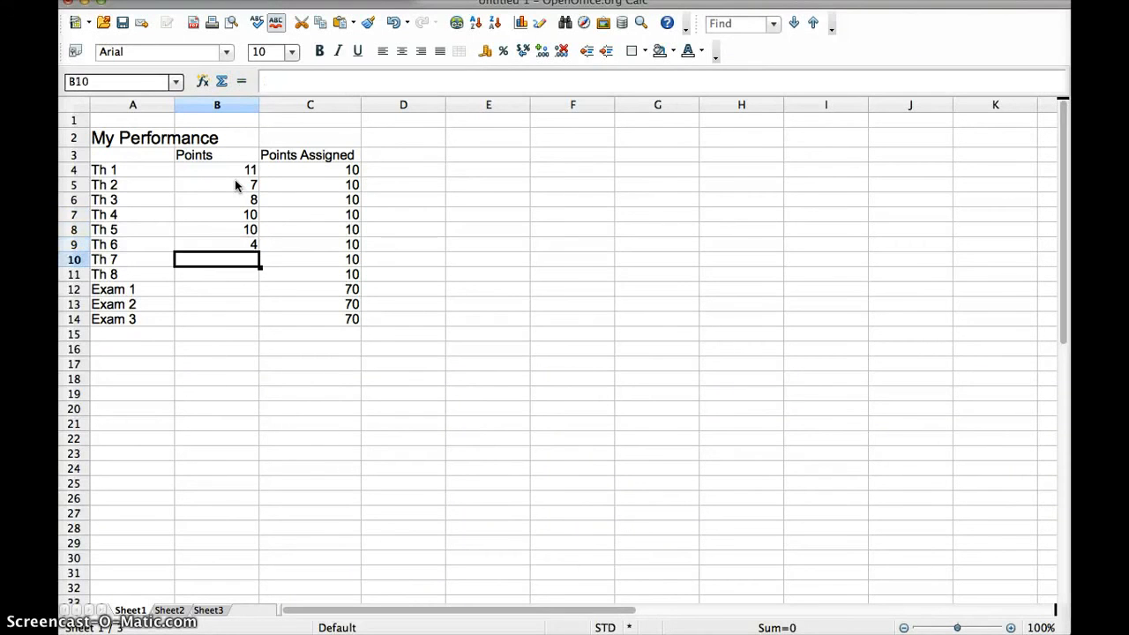
type("7")
key("Return")
type("7")
key("Return")
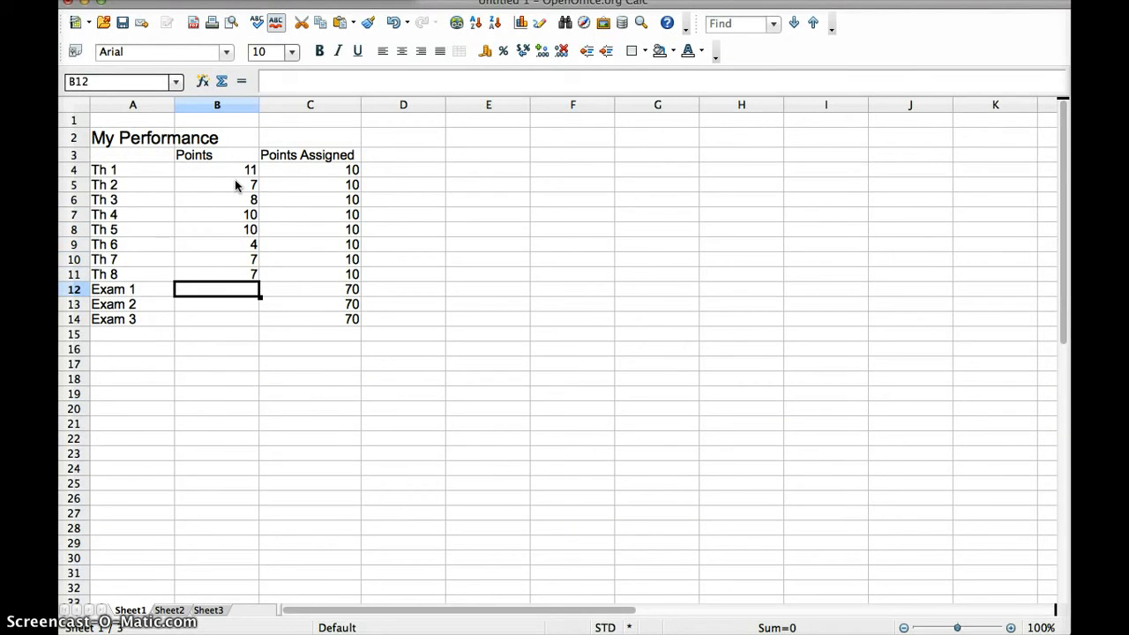
Enter 58 and 65 for Exam 1 and Exam 2, then select the assigned points column
type("58")
key("Return")
type("65")
key("Return")
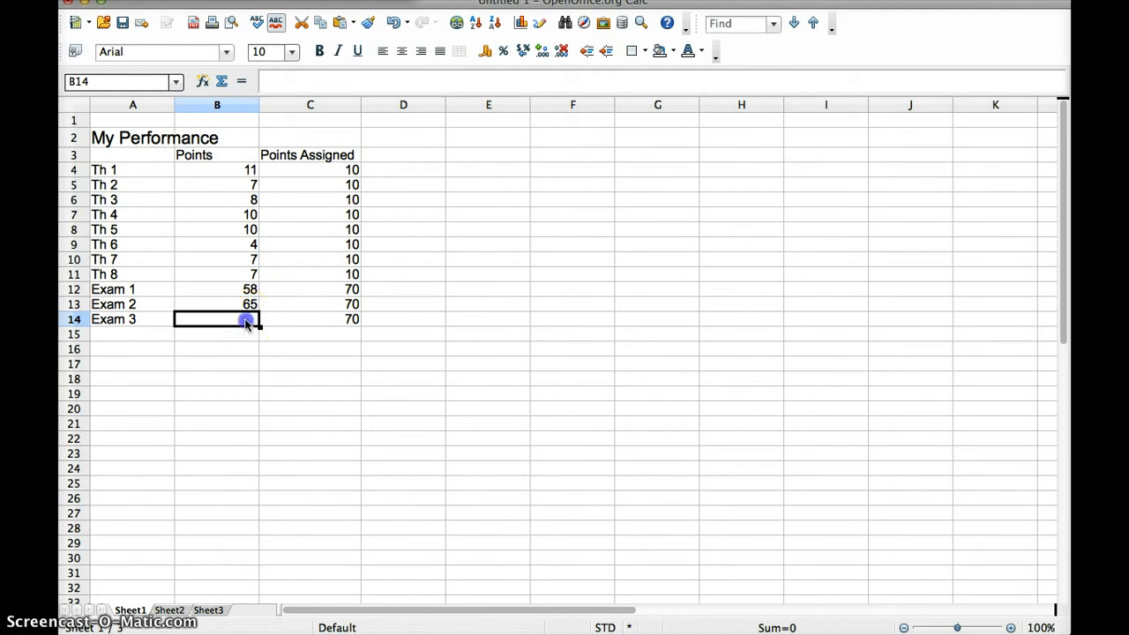
left_click_drag(313, 171, 318, 348)
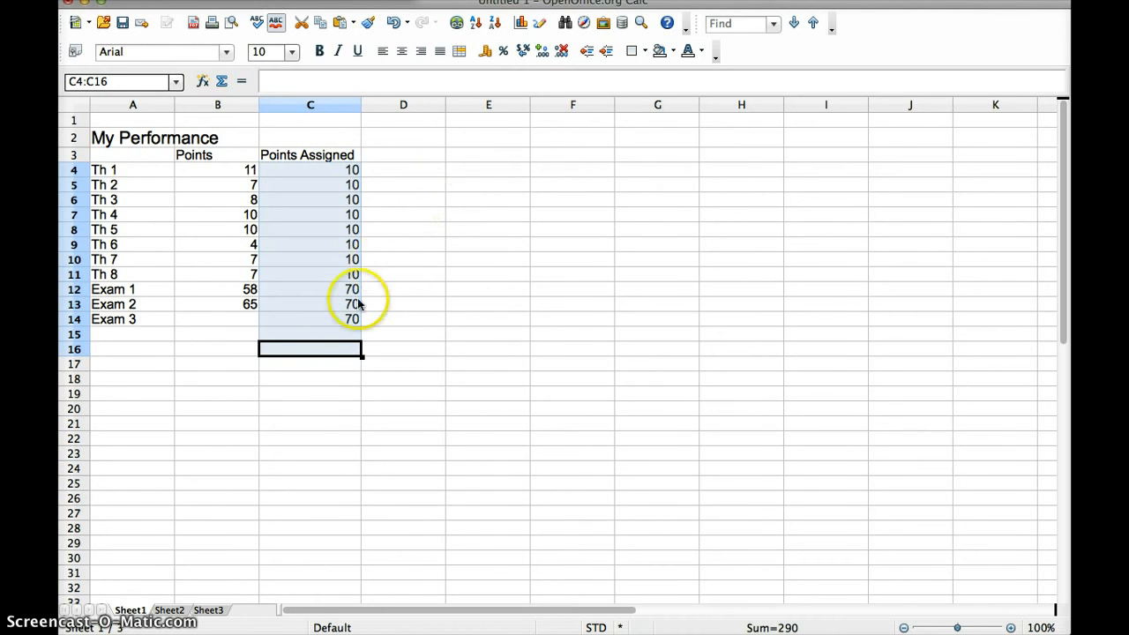
Sum C4:C14 in C16, giving 290 assigned points
left_click(325, 356)
type("=")
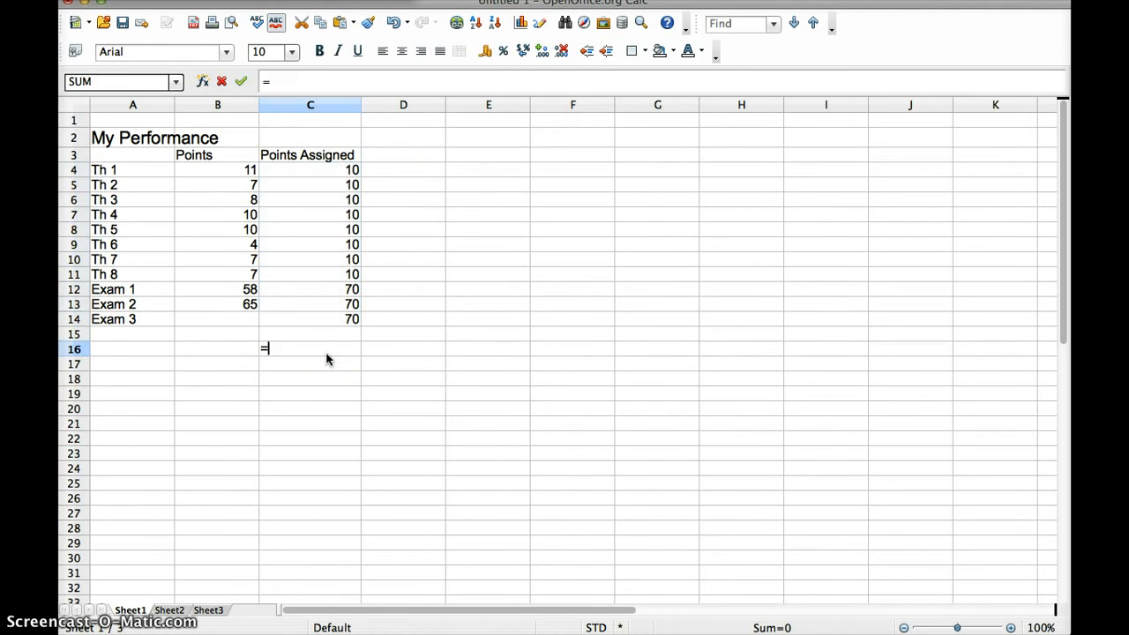
type("sum")
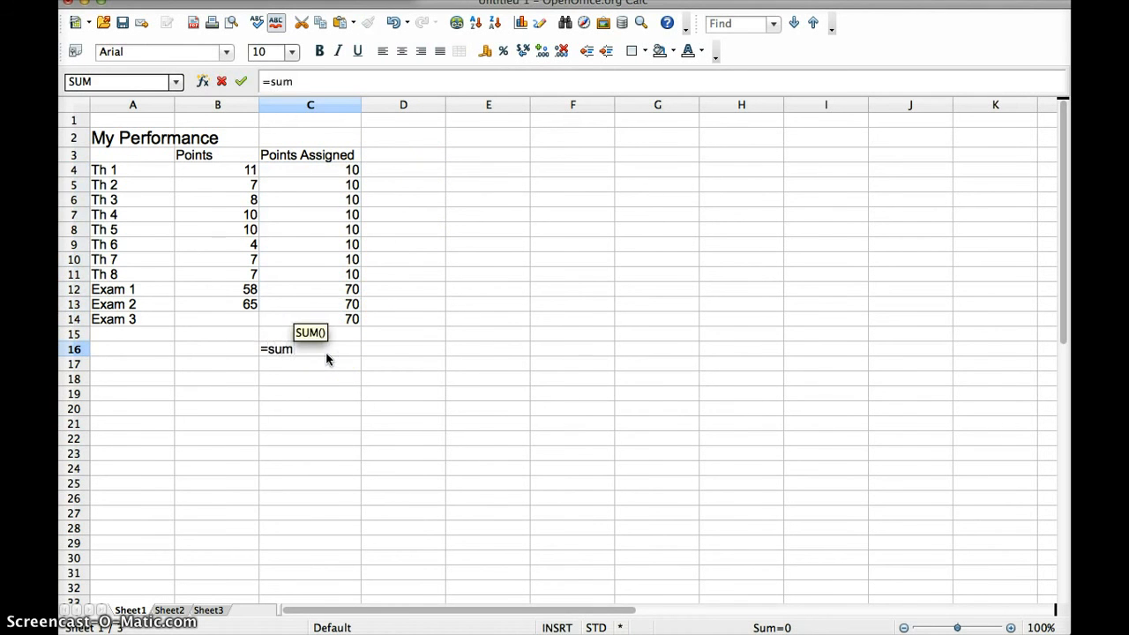
type("(")
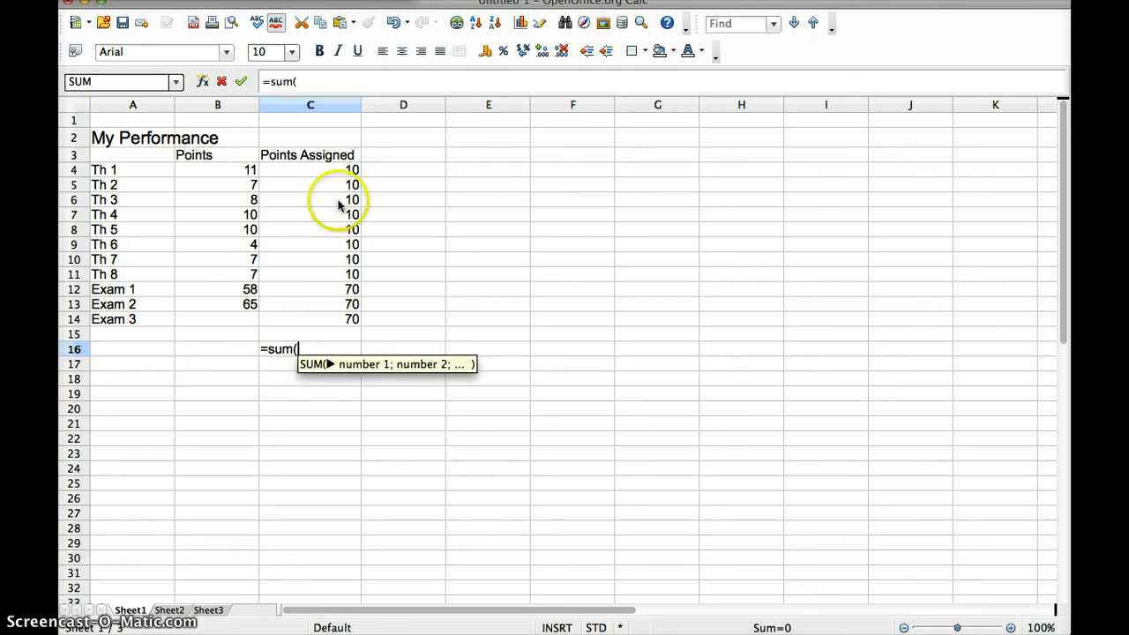
left_click_drag(324, 171, 328, 320)
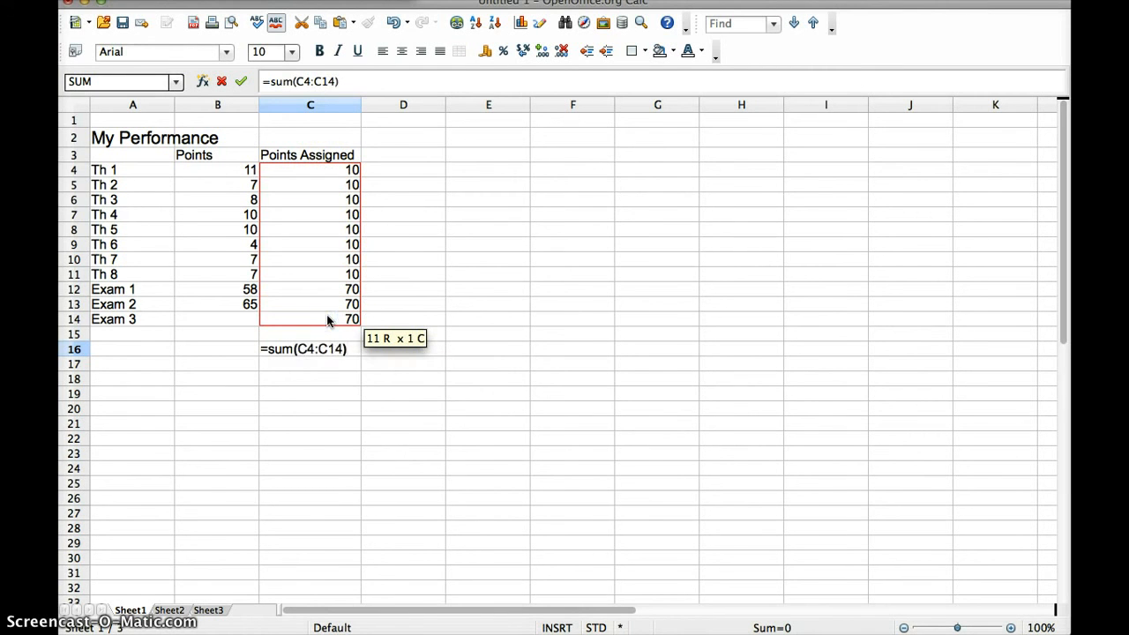
key("Return")
left_click(322, 360)
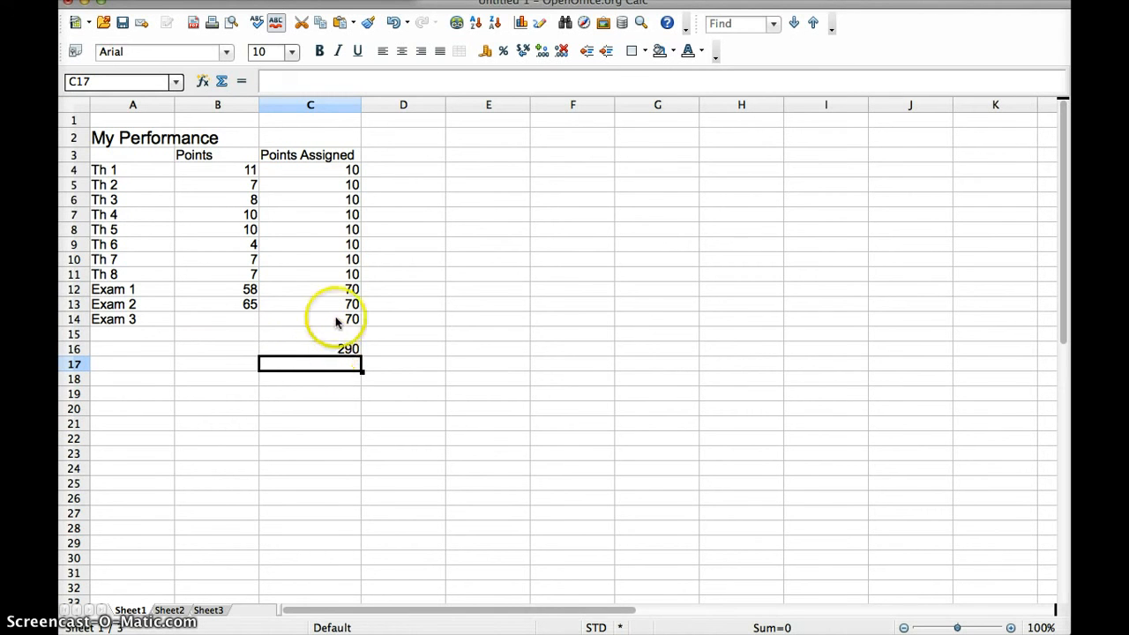
Label A16 'Total' and sum B4:B14 in B16, giving 187 earned points
left_click(121, 350)
type("Total")
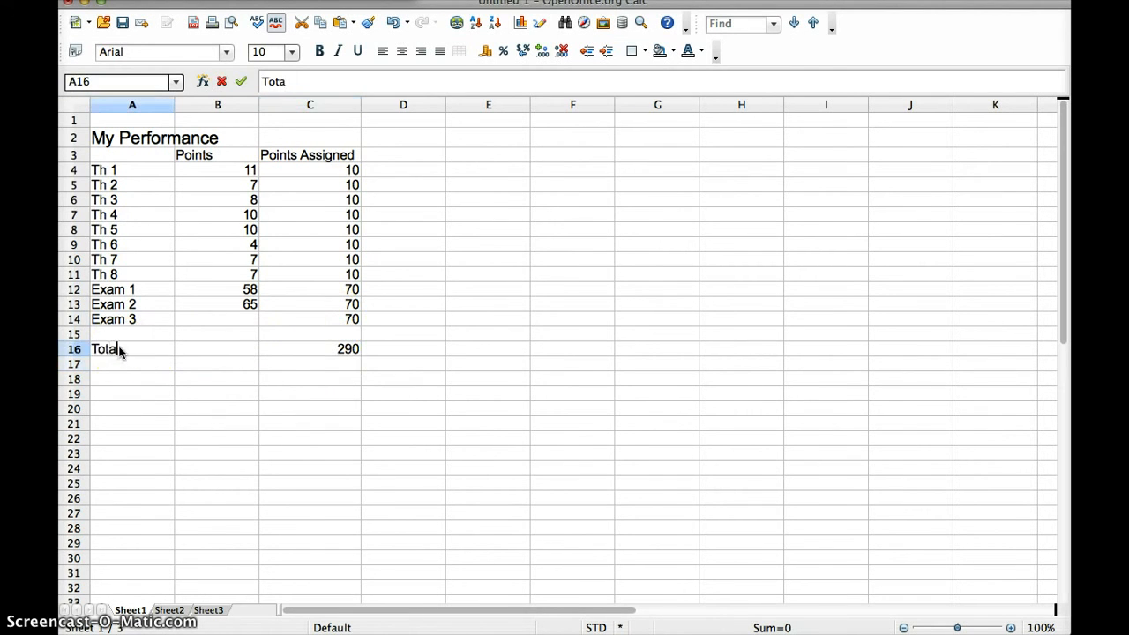
key("Return")
left_click(243, 355)
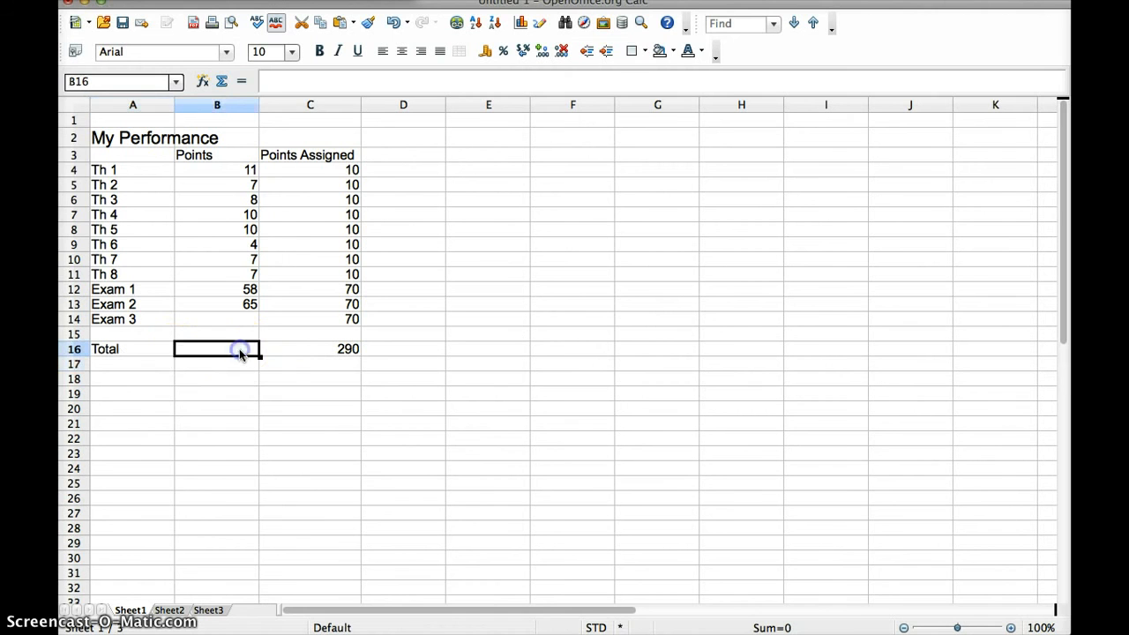
type("=sum")
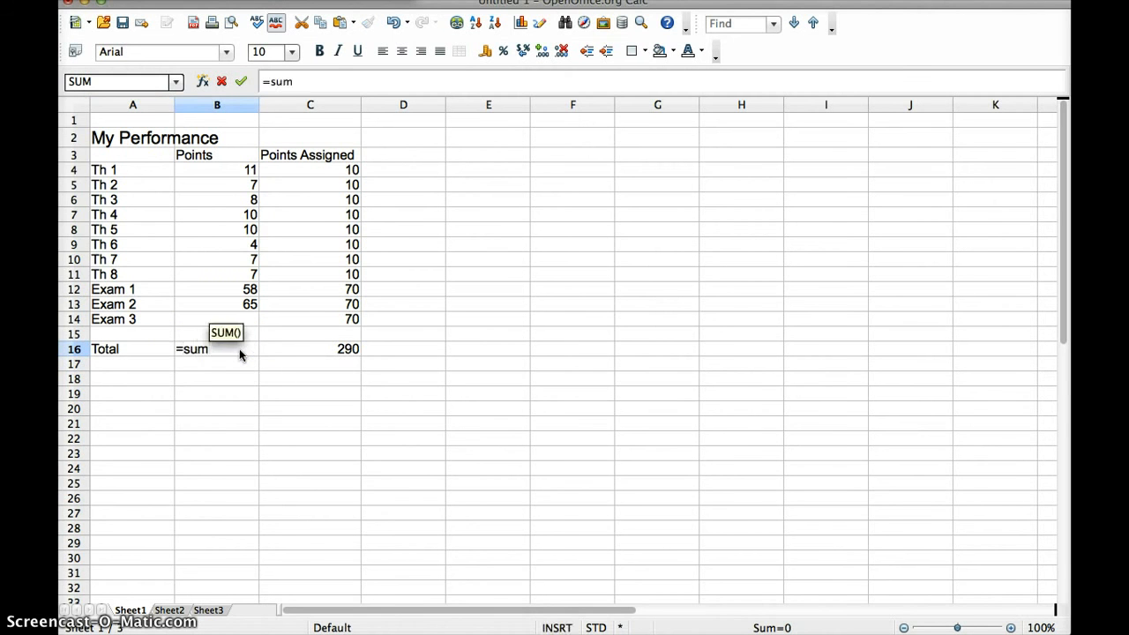
type("(")
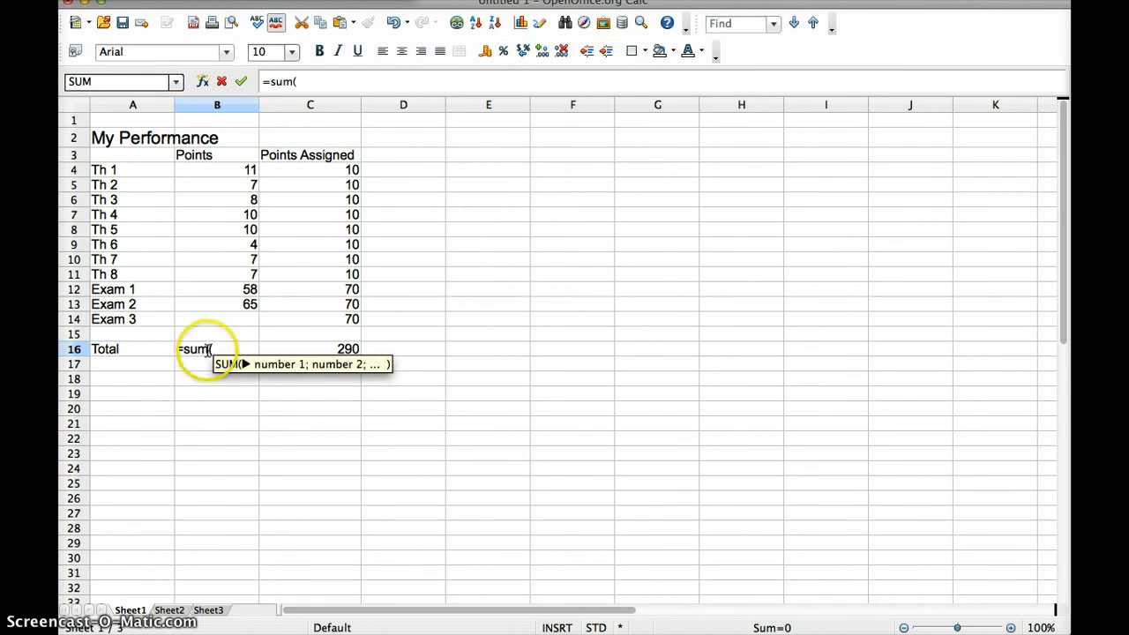
left_click_drag(229, 172, 230, 323)
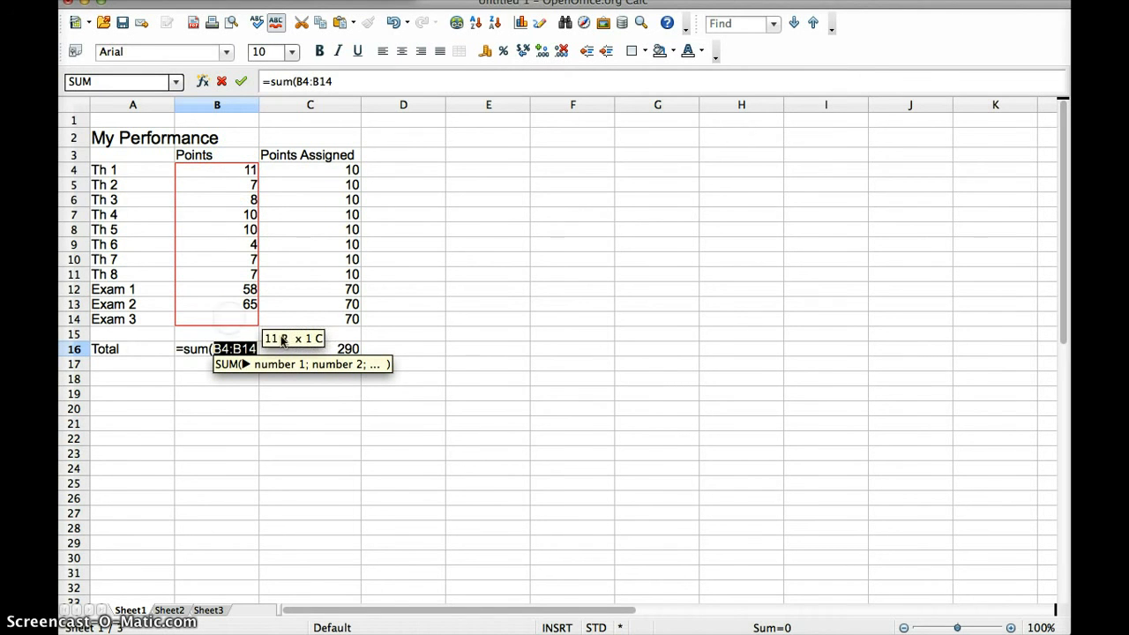
type(")")
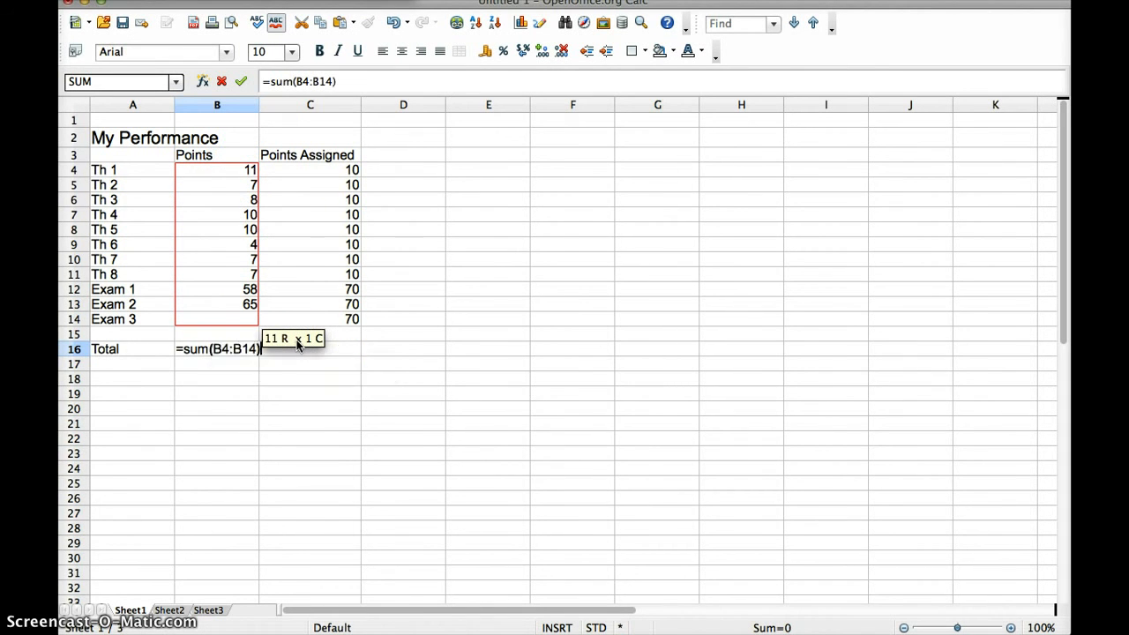
key("Return")
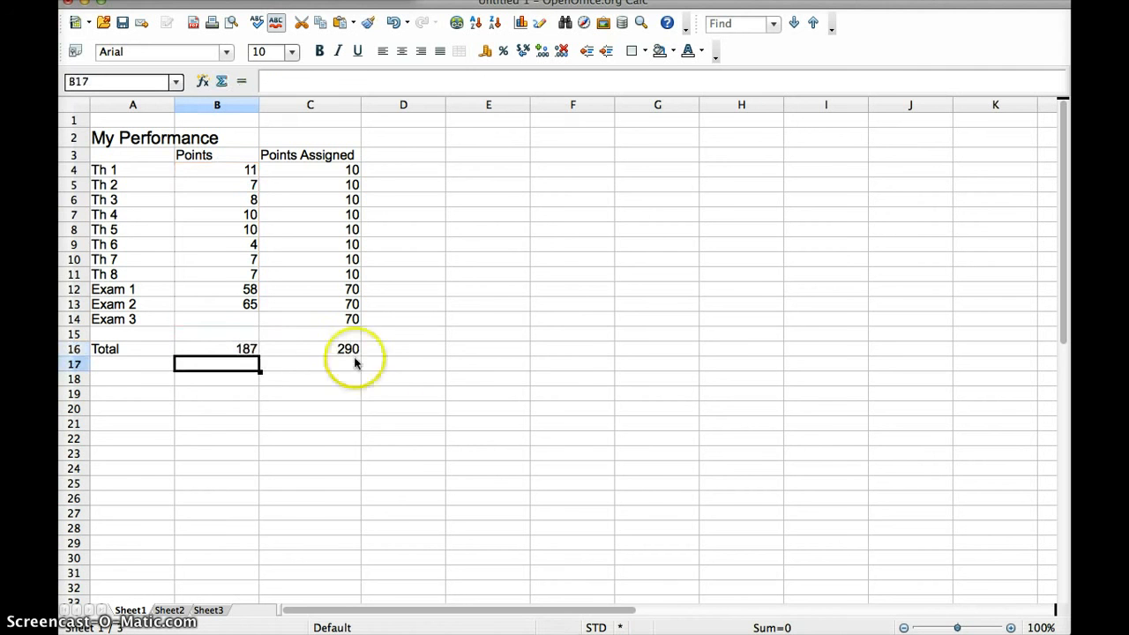
Enter =B16/C16 in D16 to show the 0.644827586 ratio, then select the empty Exam 3 cell B14
left_click(404, 353)
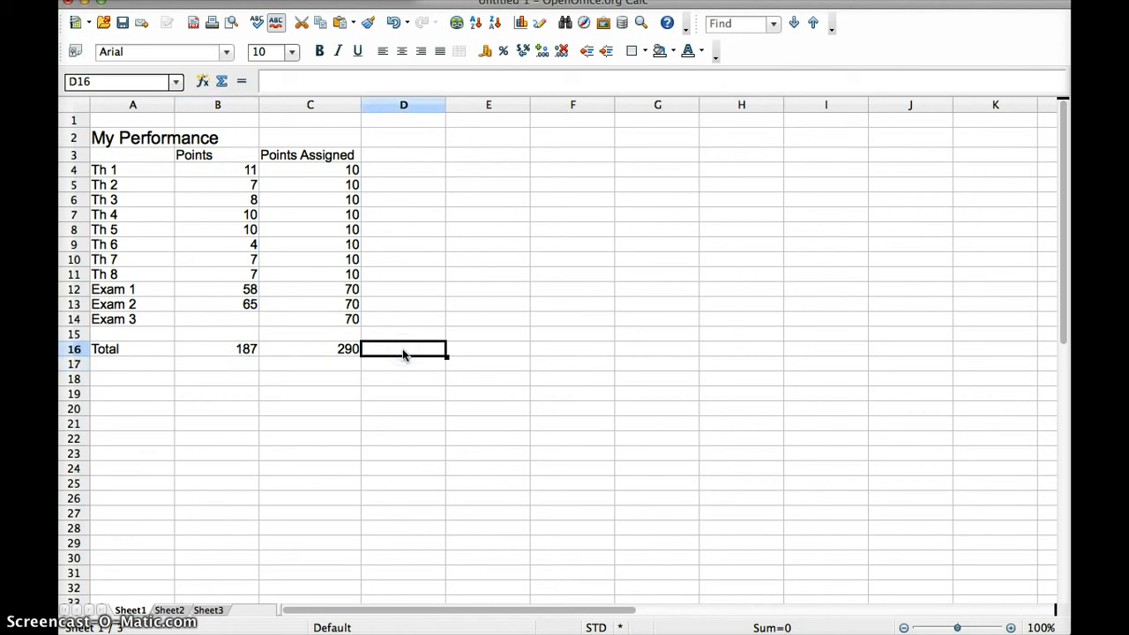
type("=")
left_click(365, 353)
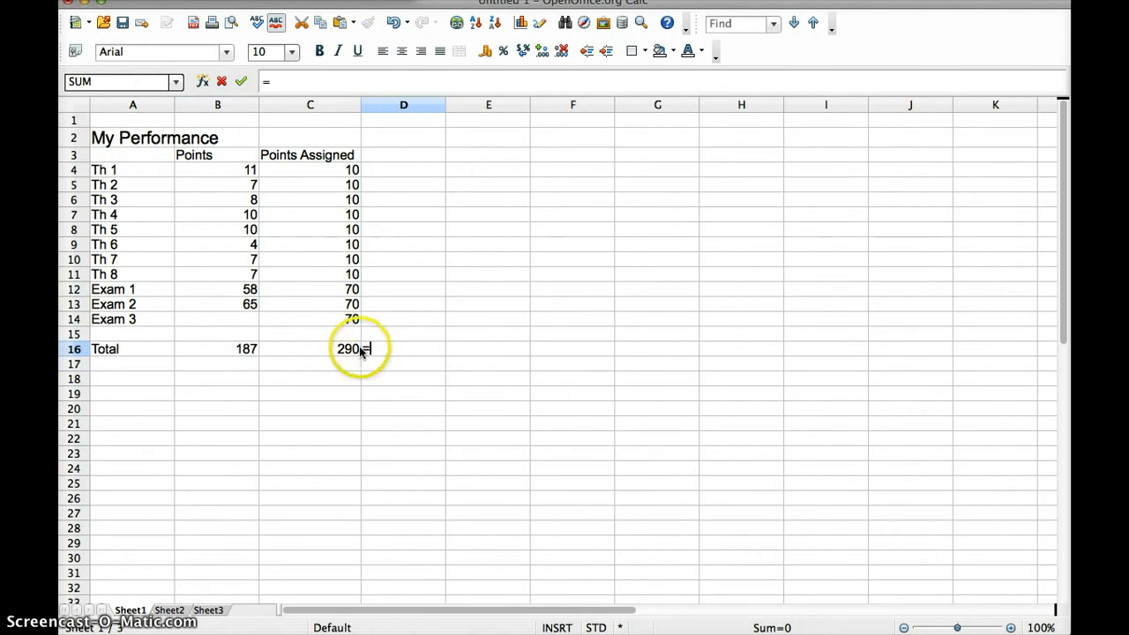
left_click(238, 351)
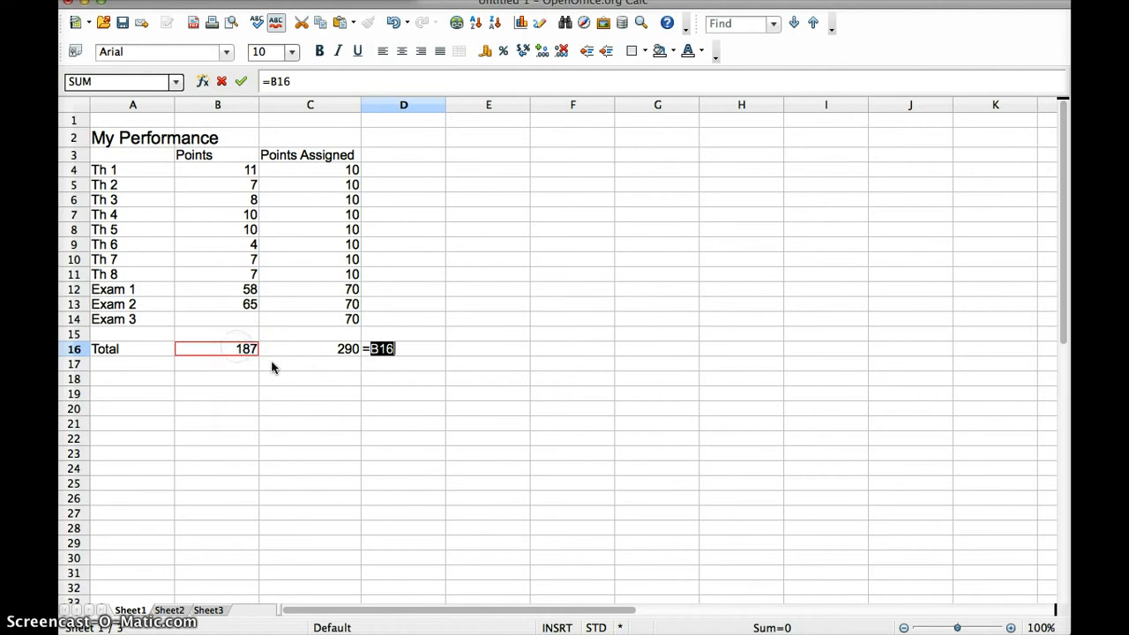
type("/")
left_click(323, 355)
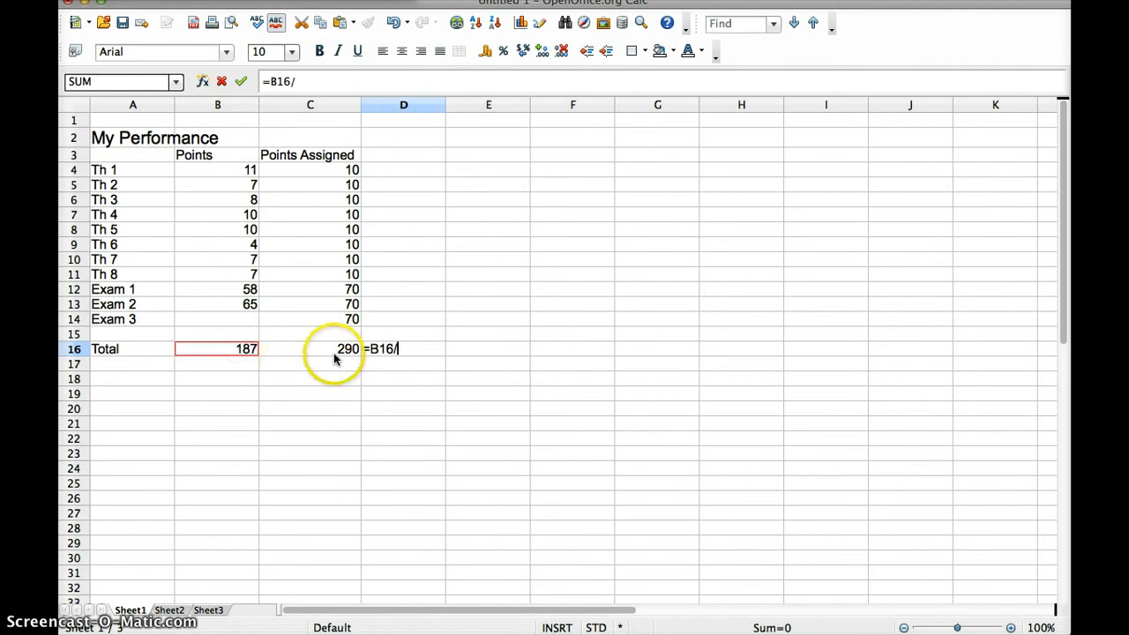
key("Return")
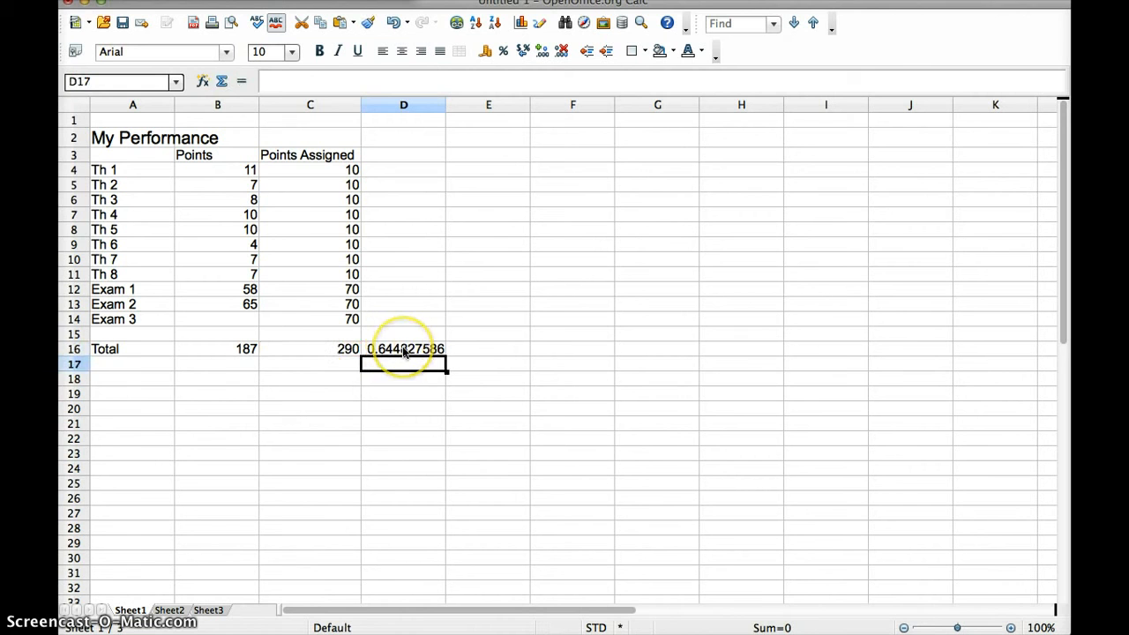
left_click(234, 325)
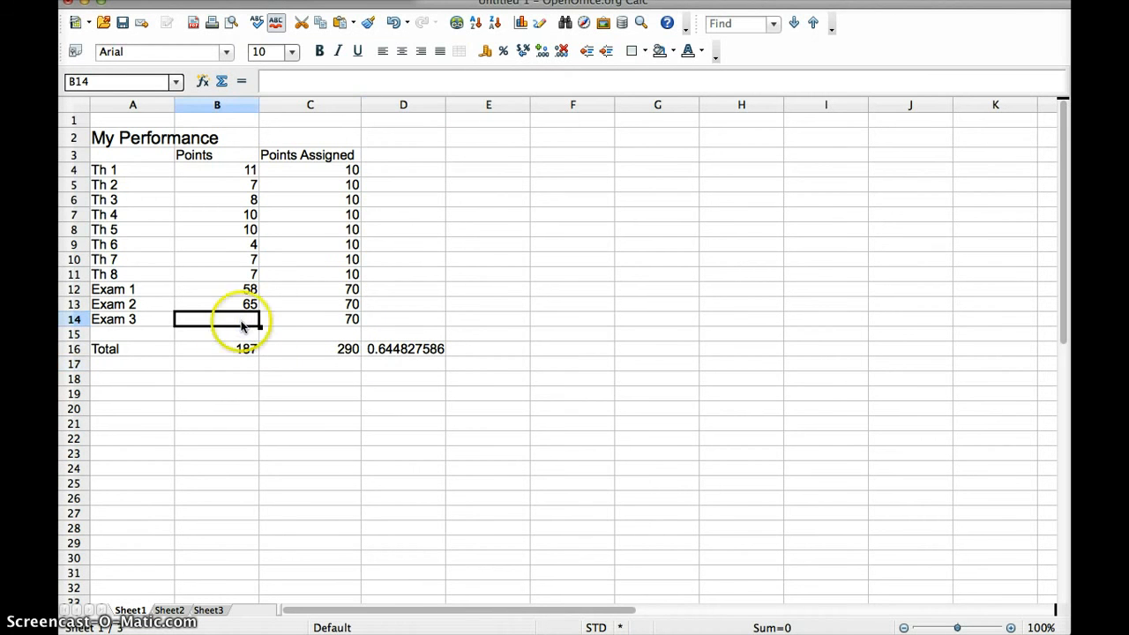
Try Exam 3 scores 50, 58, 62, 68 and 69 in B14, settling on 70
type("50")
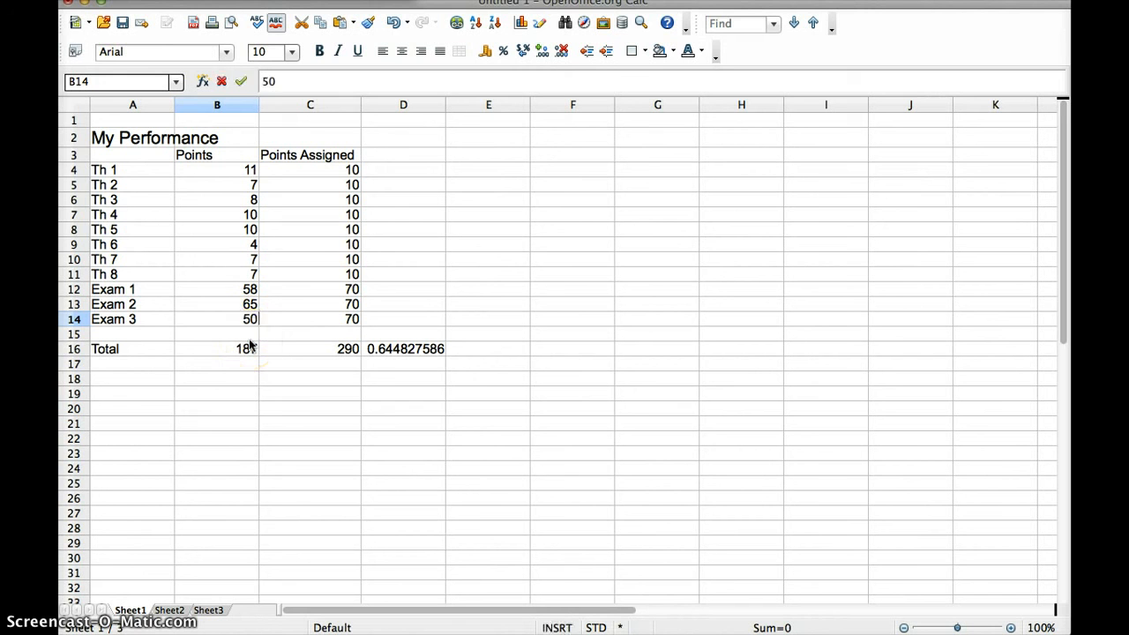
key("Return")
key("Up")
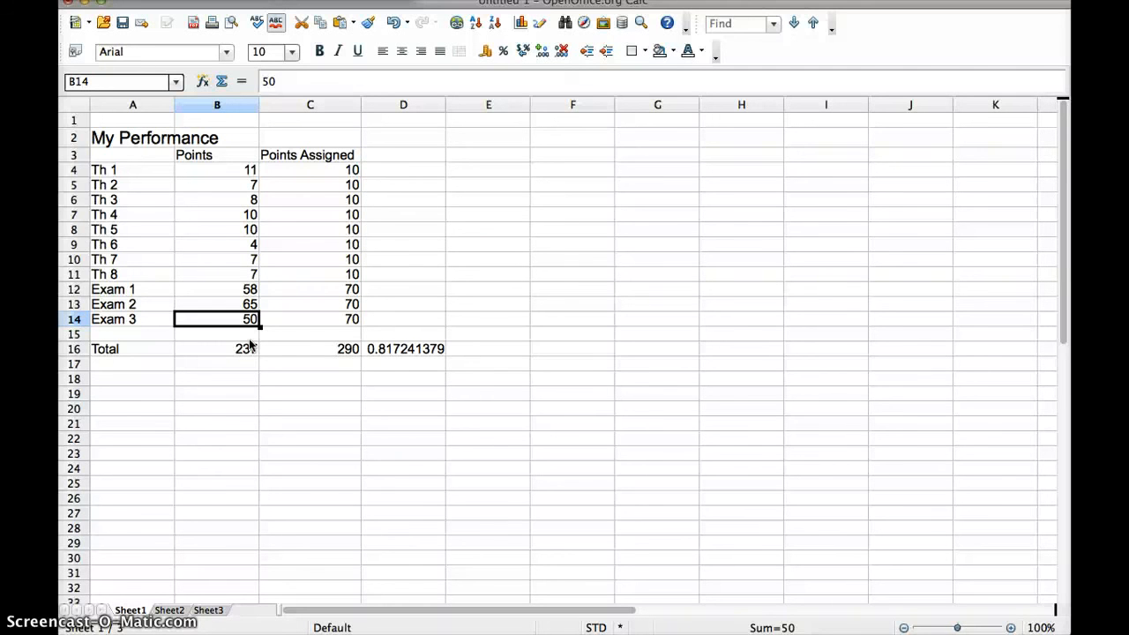
type("58")
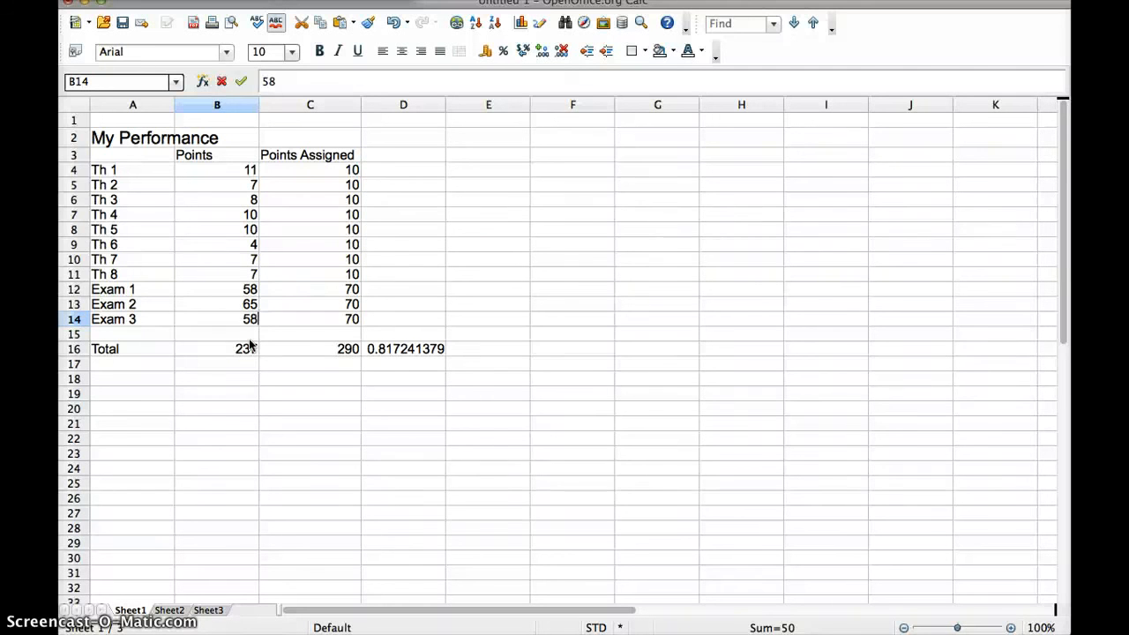
key("Return")
left_click(249, 320)
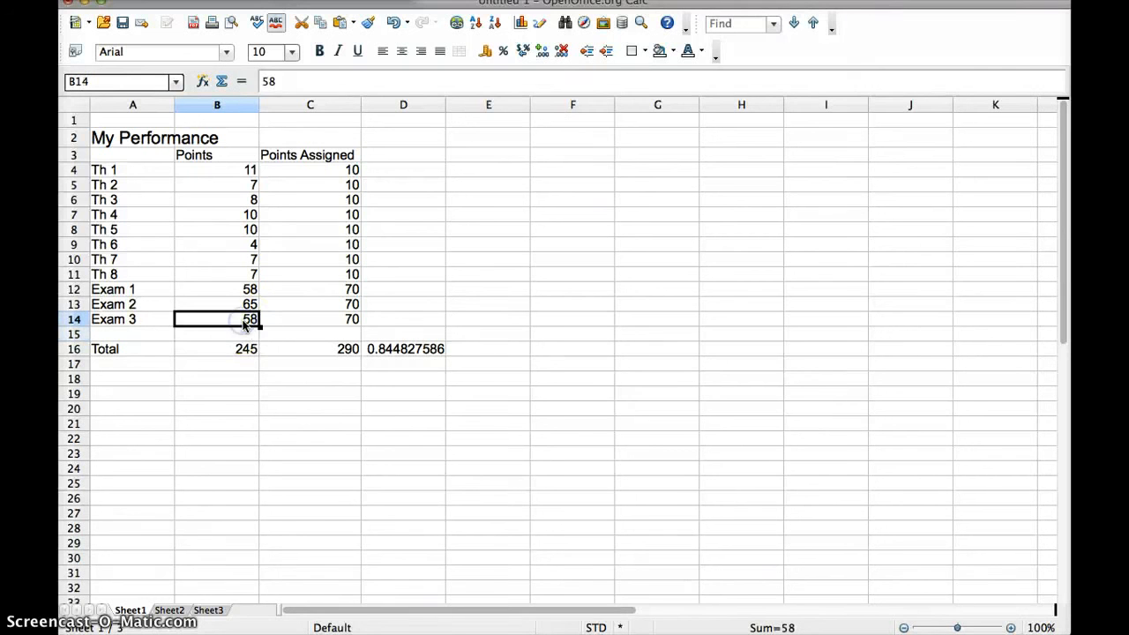
type("62")
key("Return")
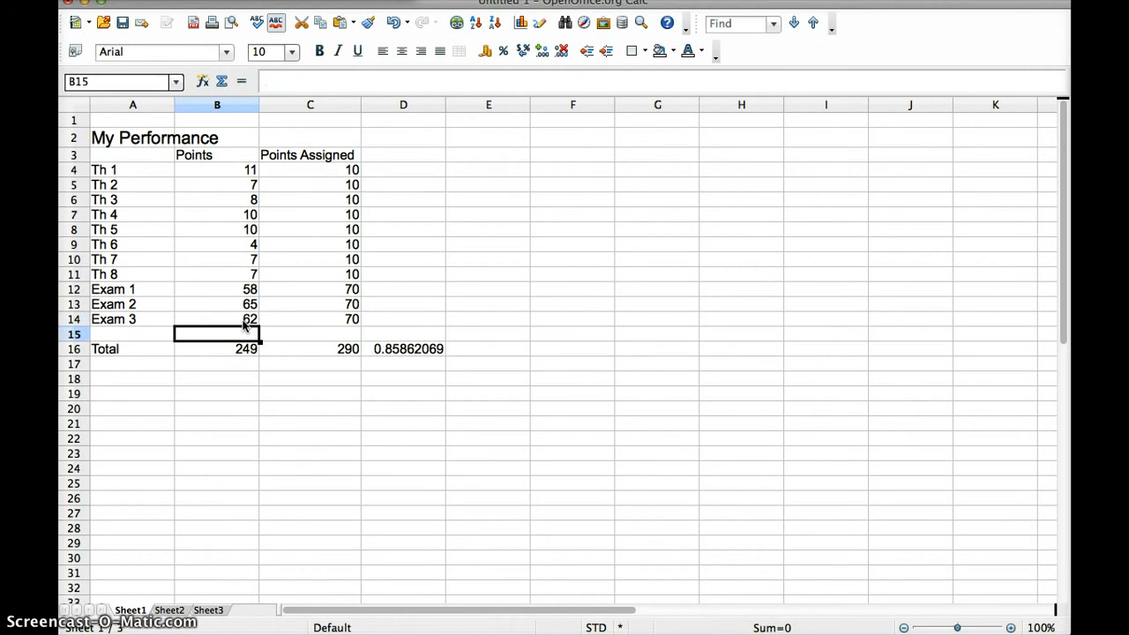
left_click(244, 322)
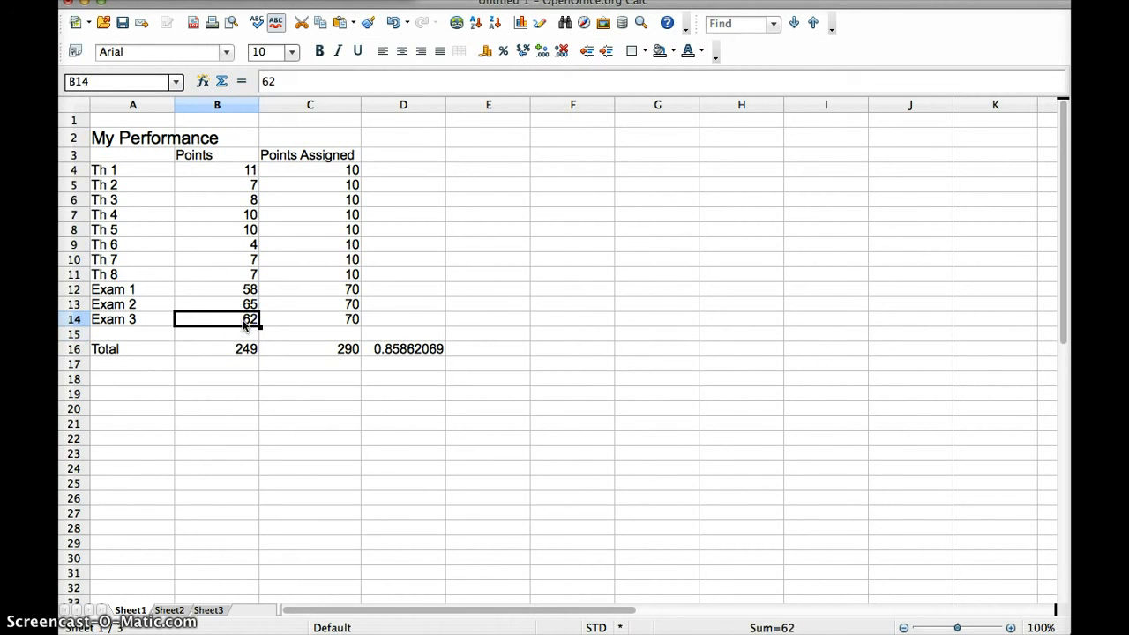
type("6")
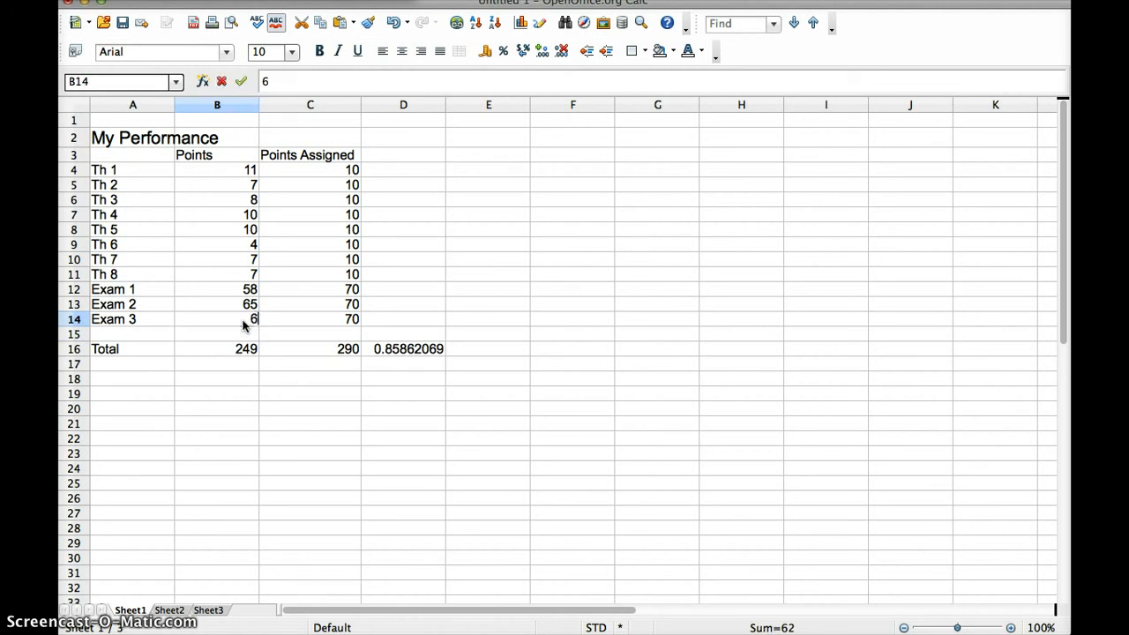
type("8")
key("Return")
left_click(245, 322)
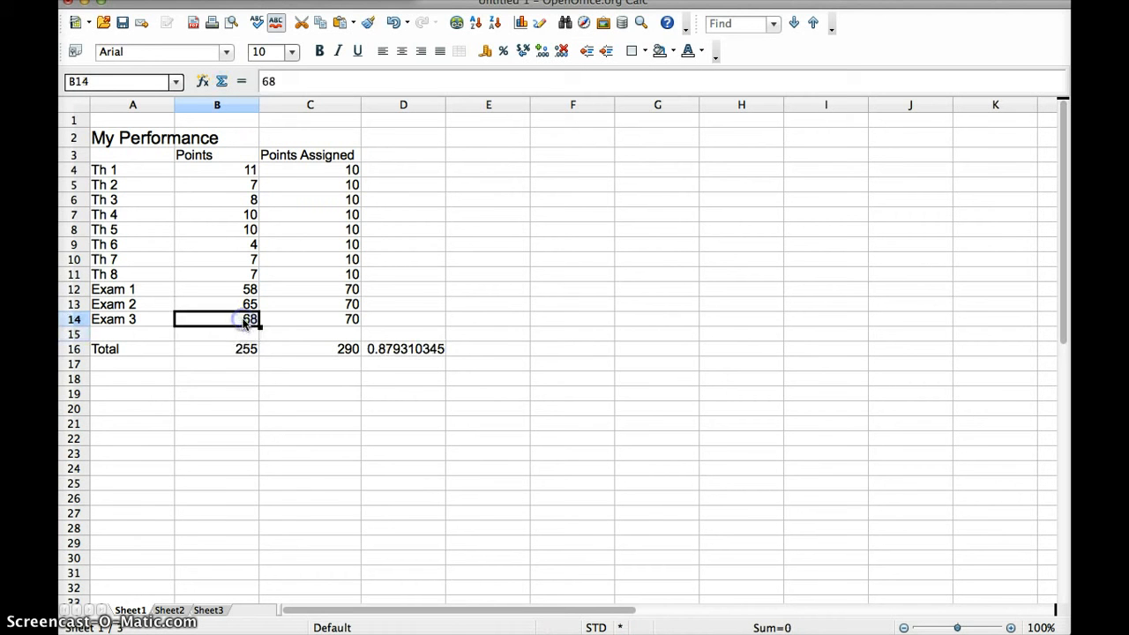
type("69")
key("Return")
left_click(244, 322)
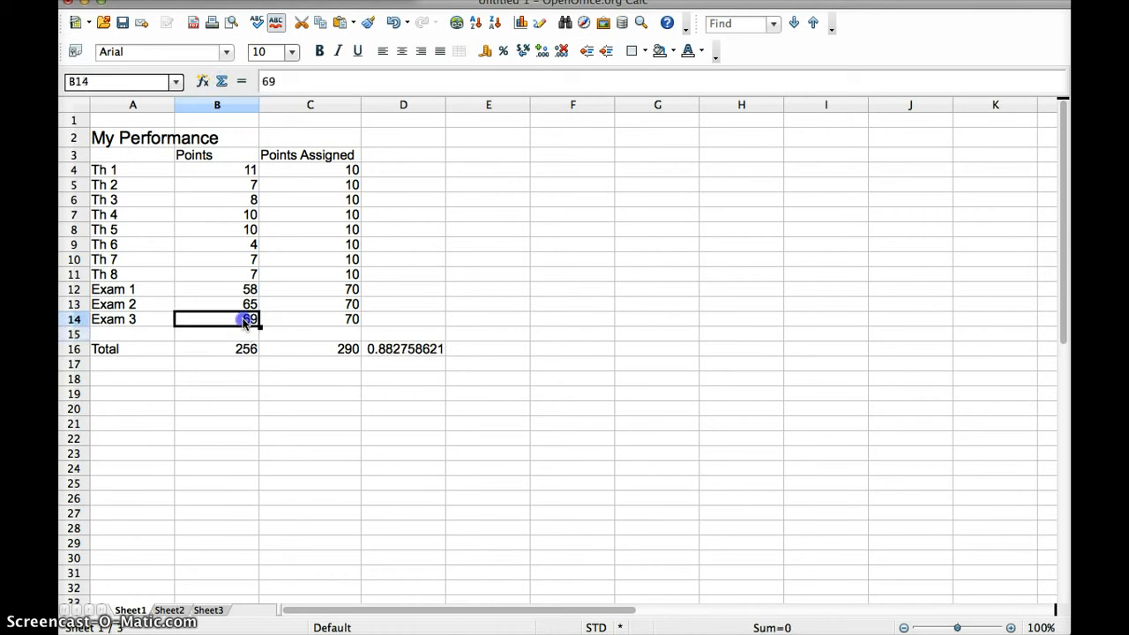
type("70")
key("Return")
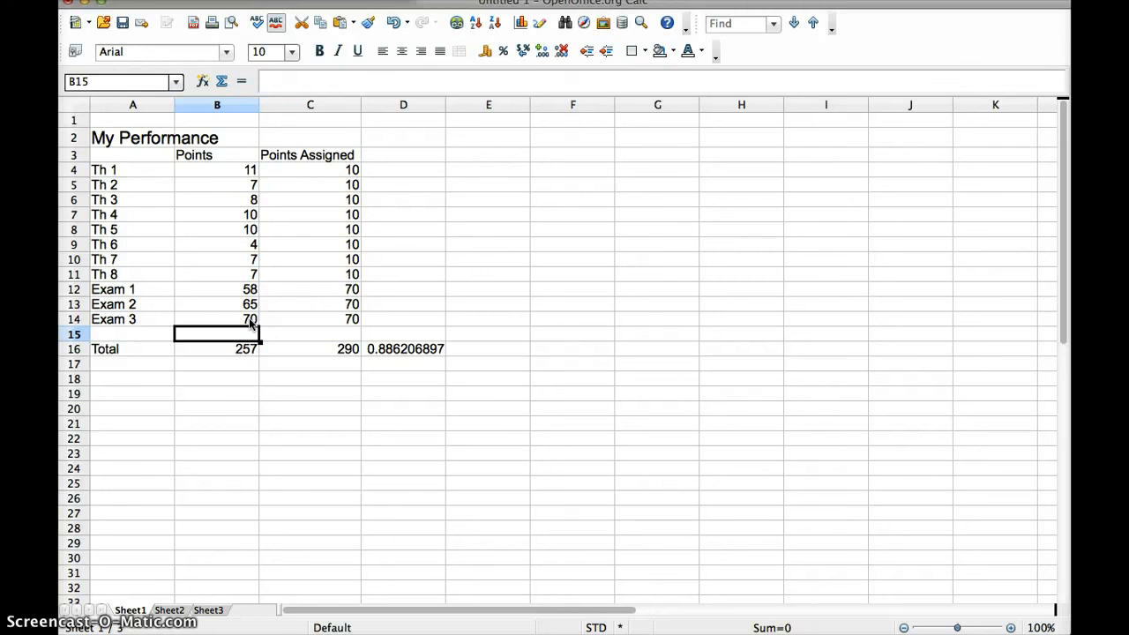
Change Th 6's points to 7 then 9, and Th 7's points to 9
left_click(251, 245)
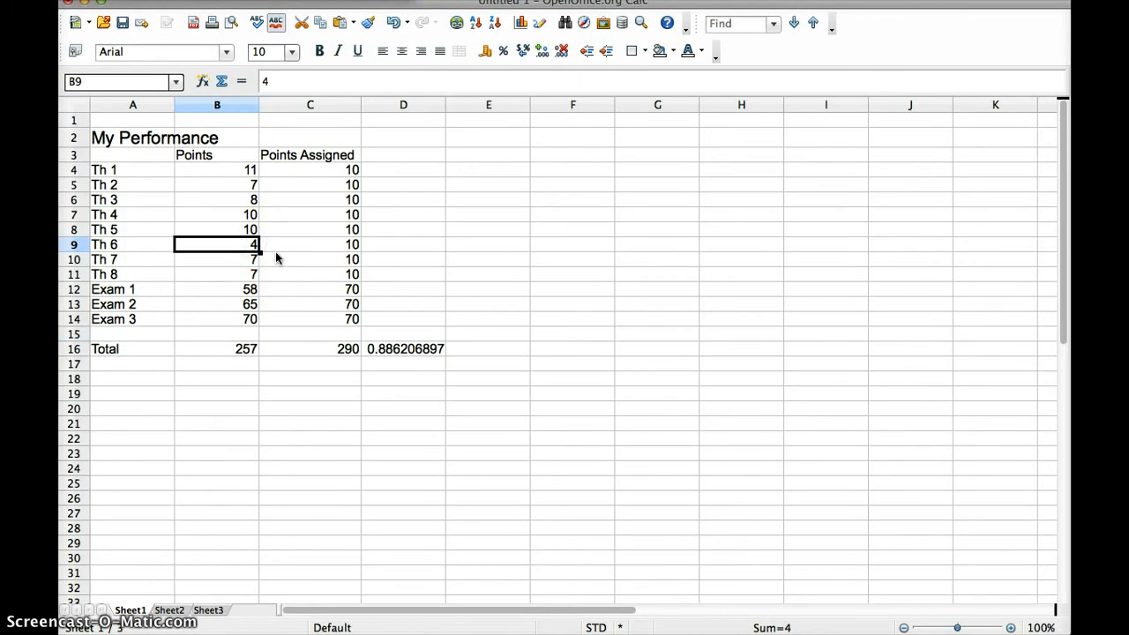
type("7")
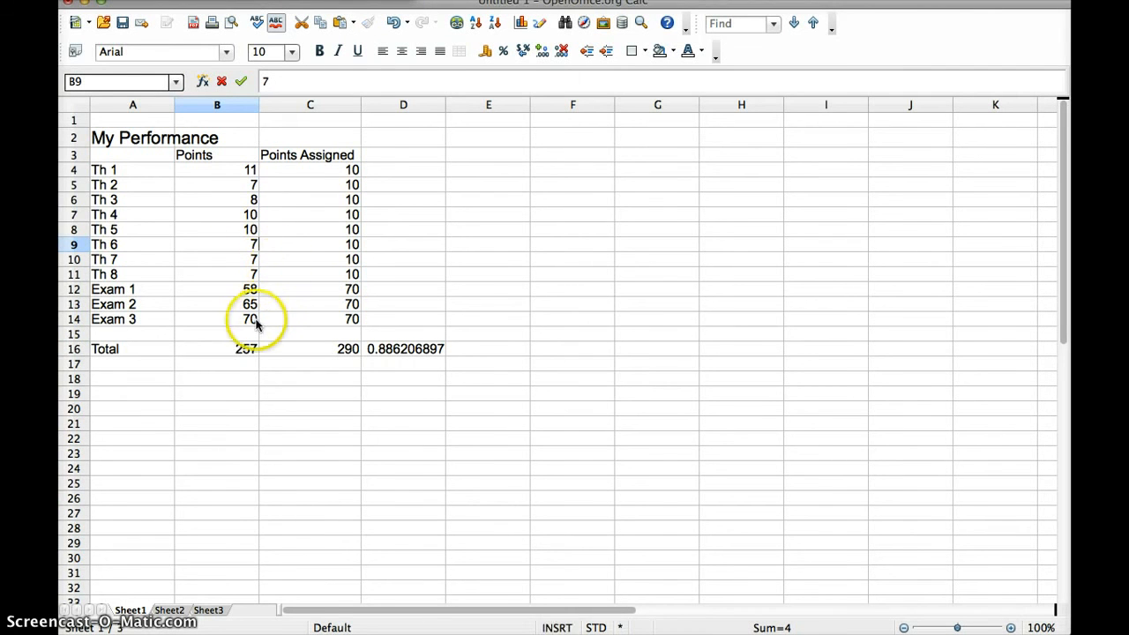
left_click(255, 324)
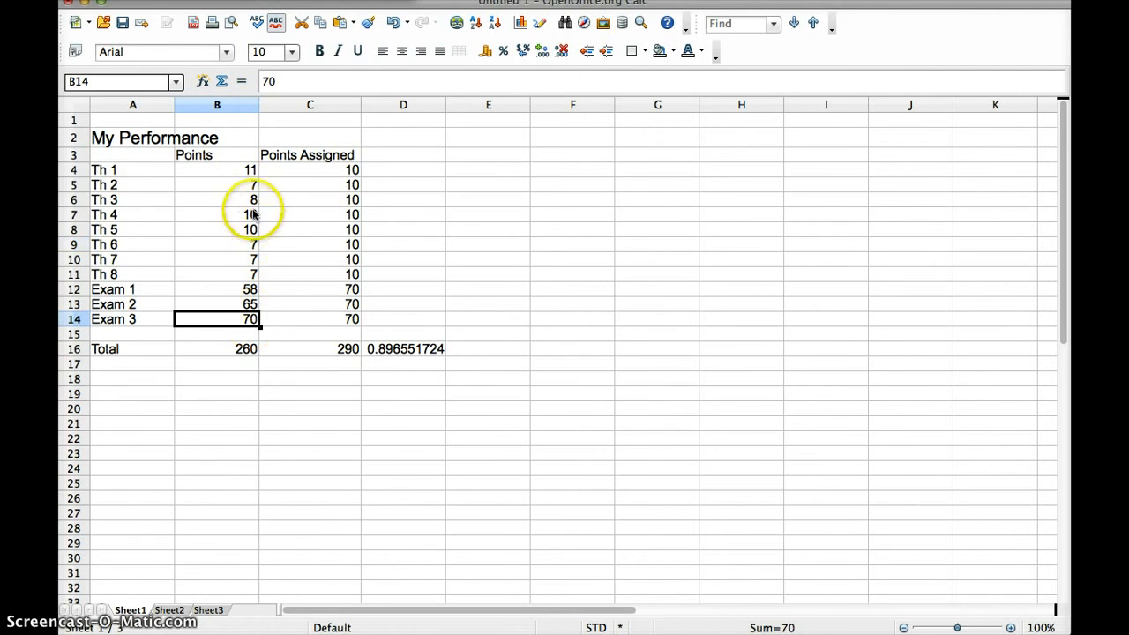
left_click(253, 243)
type("9")
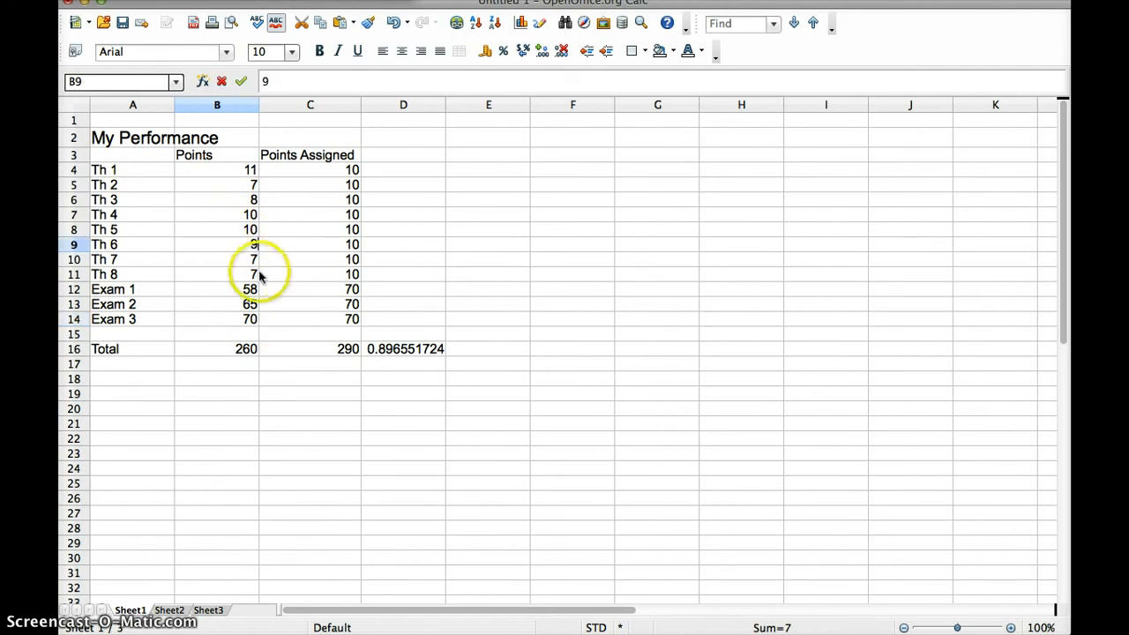
left_click(255, 258)
type("9")
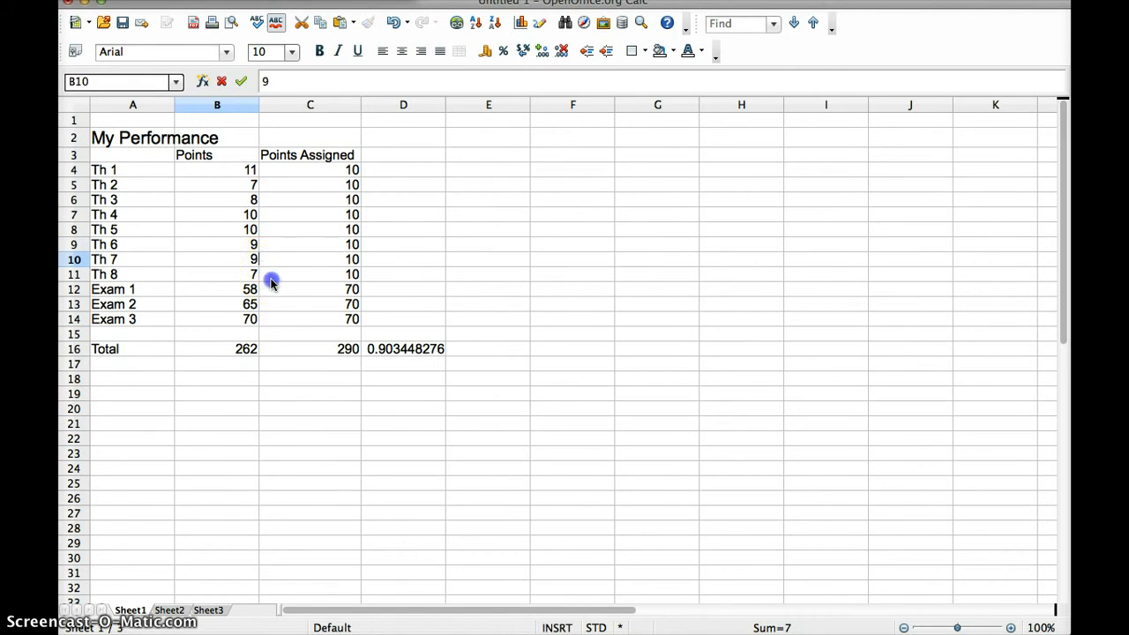
left_click(272, 282)
Set Th 2, Th 3 and Th 6 through Th 8 to 10 points each
left_click(255, 187)
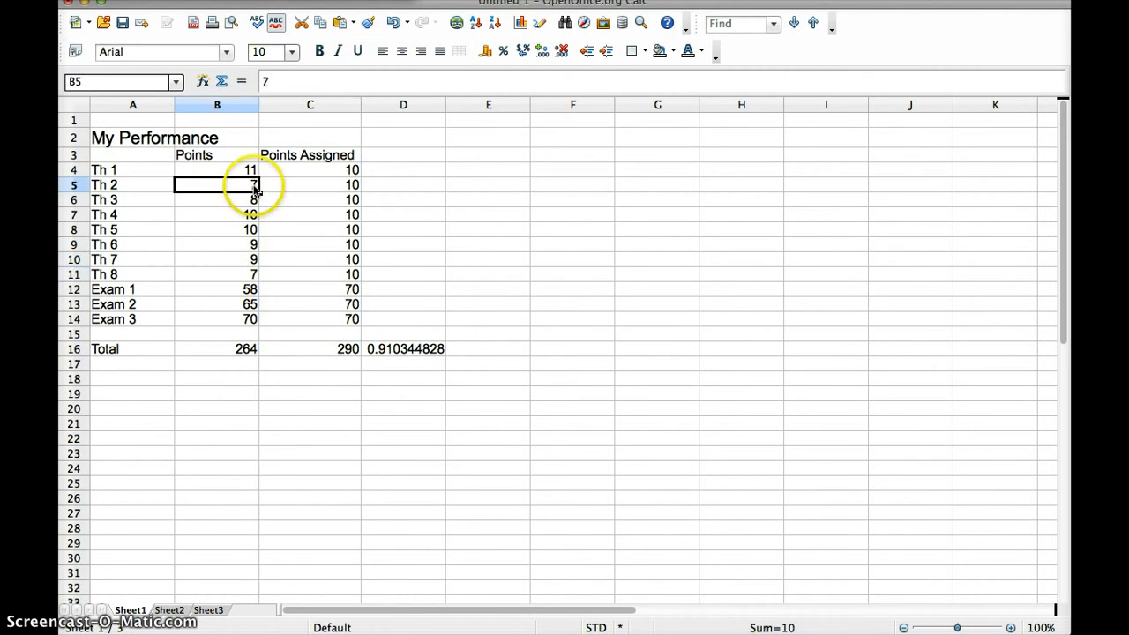
type("10")
key("Return")
type("10")
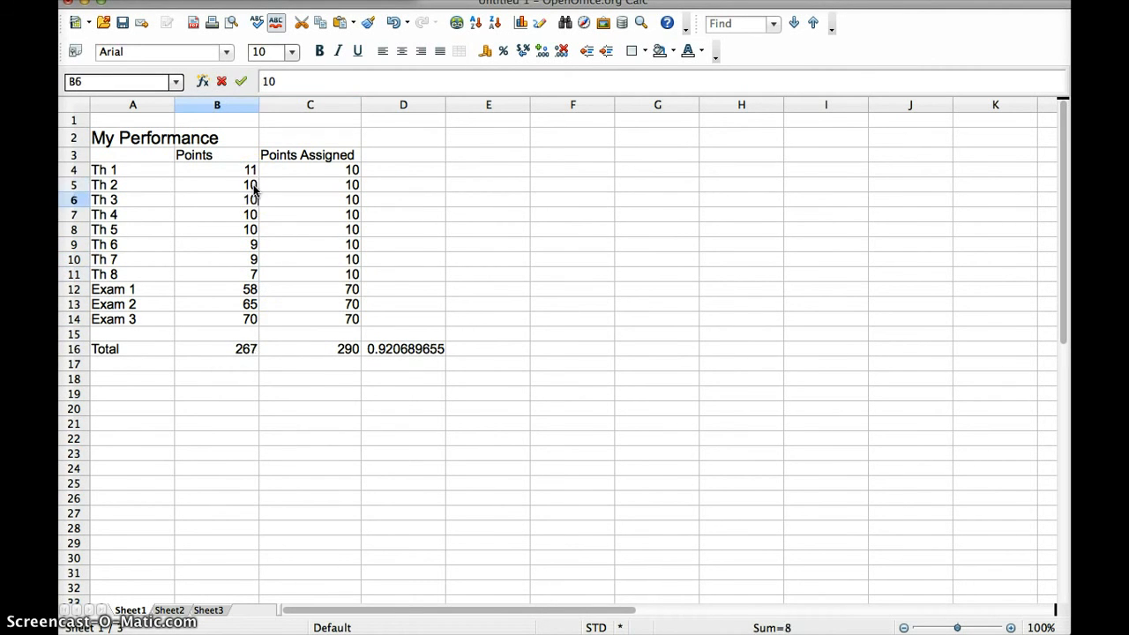
key("Return")
key("Down")
key("Down")
key("Down")
key("Up")
type("10")
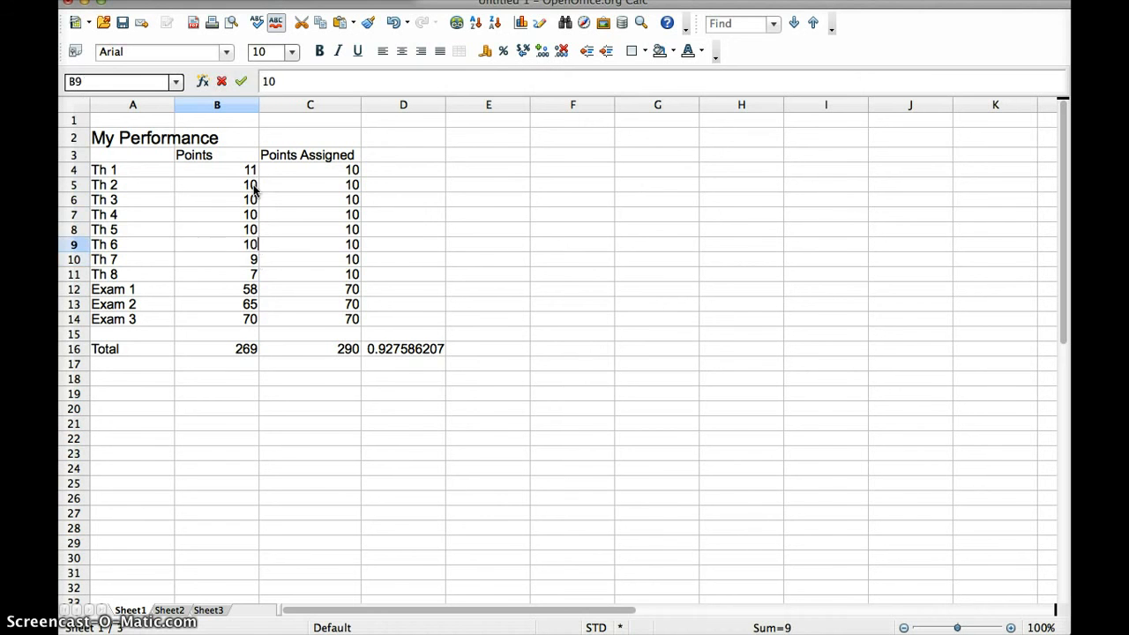
key("Return")
type("10")
key("Return")
type("1-")
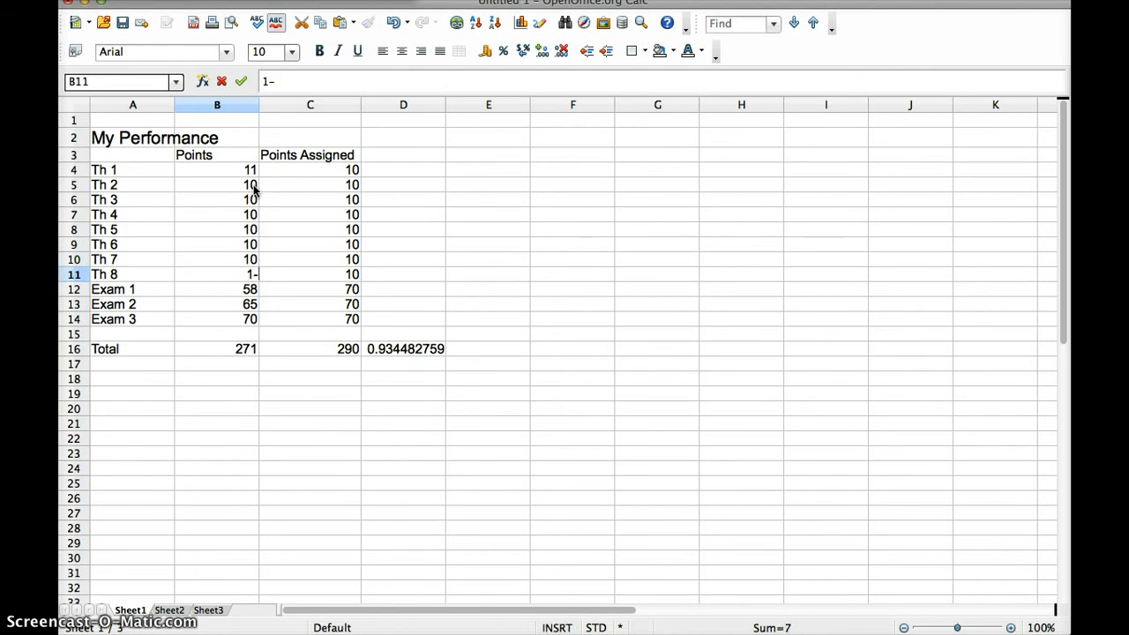
key("Return")
Clear Exam 3's points in B14, then enter 58 and finally 50
key("Down")
key("Down")
key("Delete")
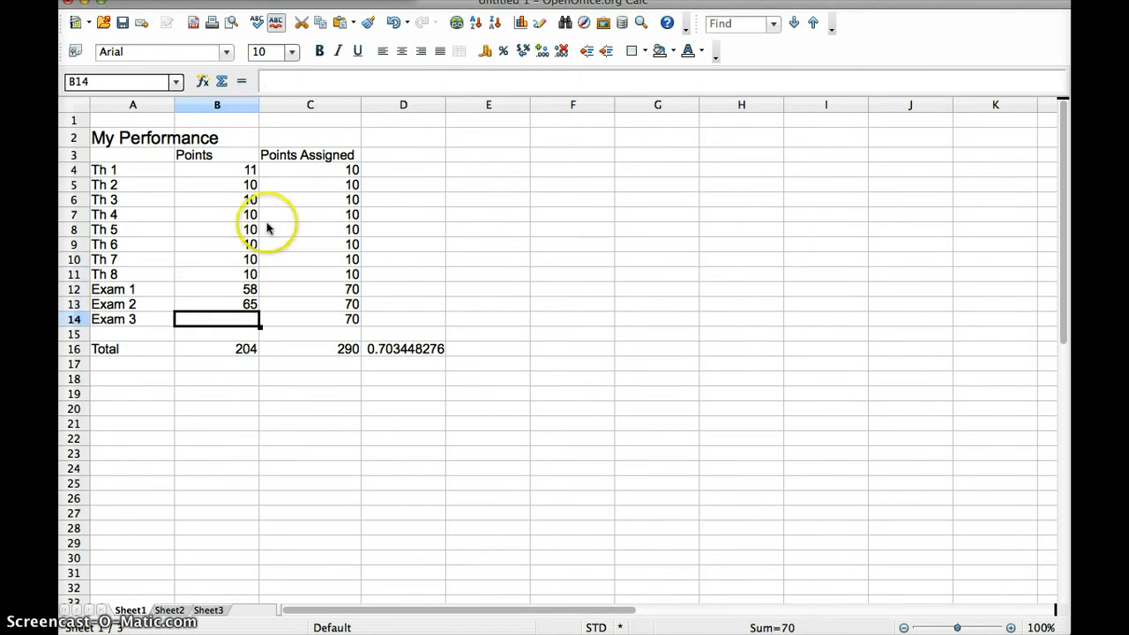
left_click(276, 327)
left_click(241, 322)
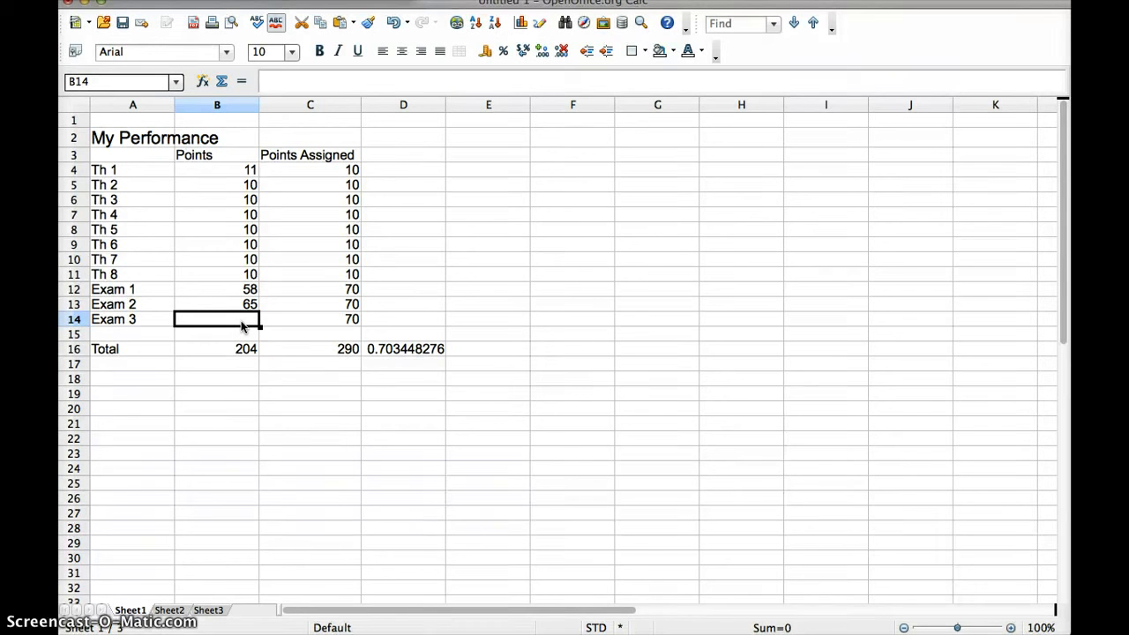
type("58")
key("Return")
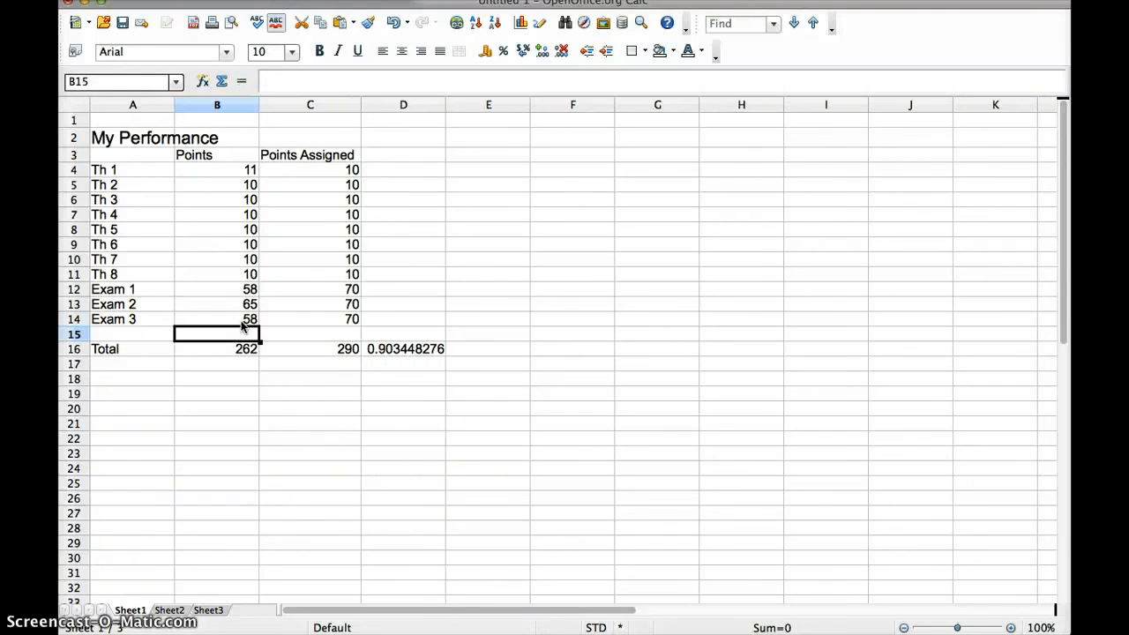
left_click(245, 320)
type("50")
key("Return")
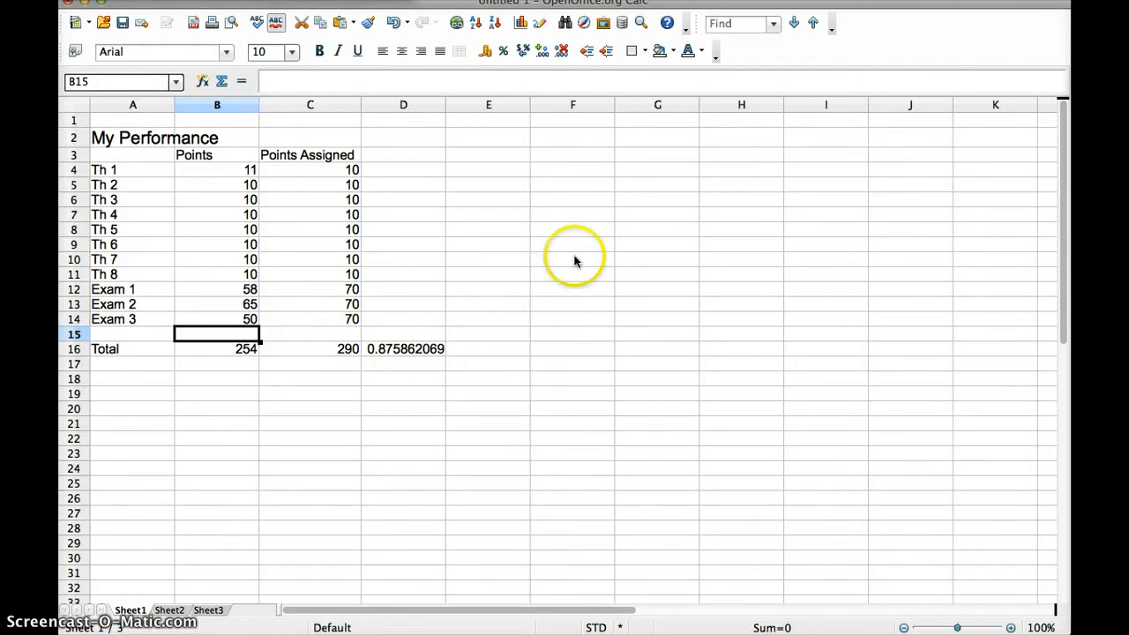
Change the My Performance title in A2 from 13 to 15 point font size
left_click(124, 138)
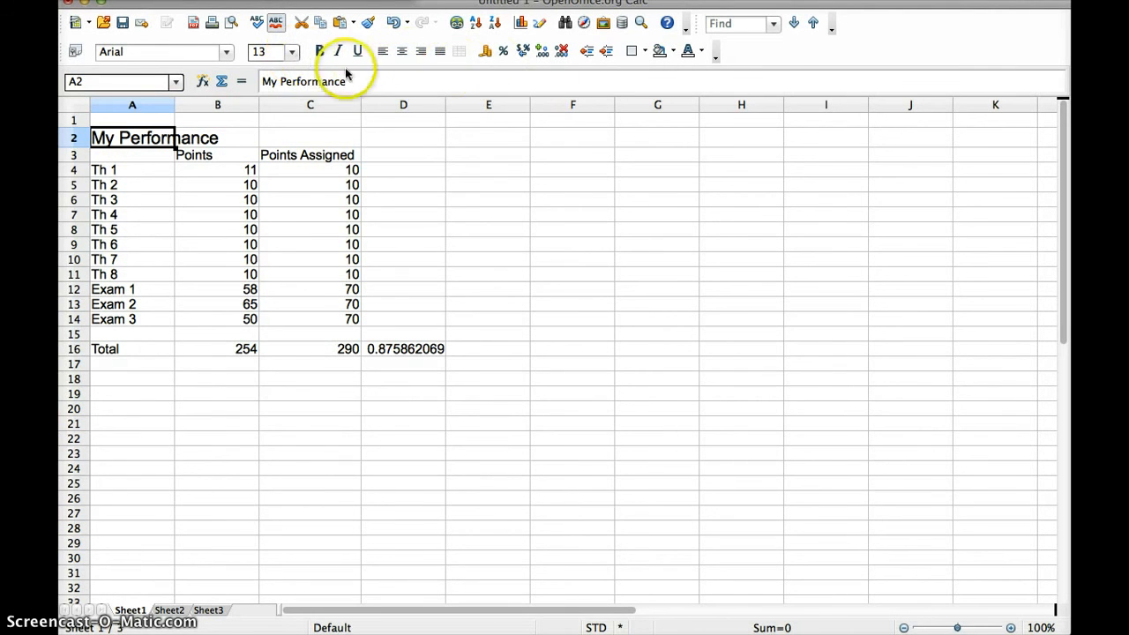
left_click(293, 53)
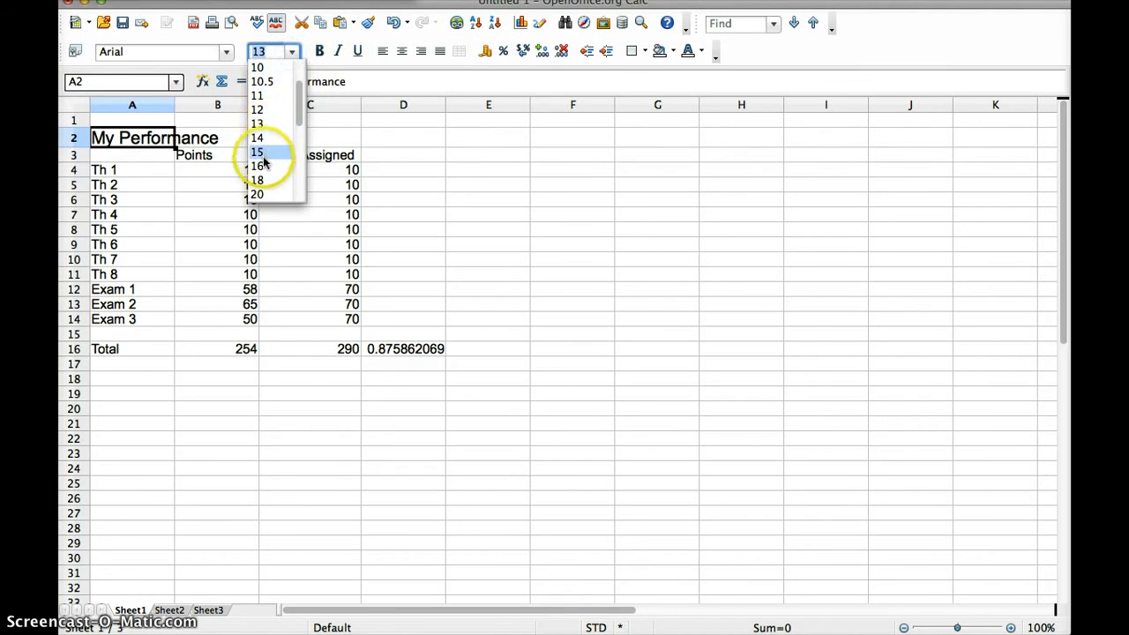
left_click(263, 152)
left_click(226, 163)
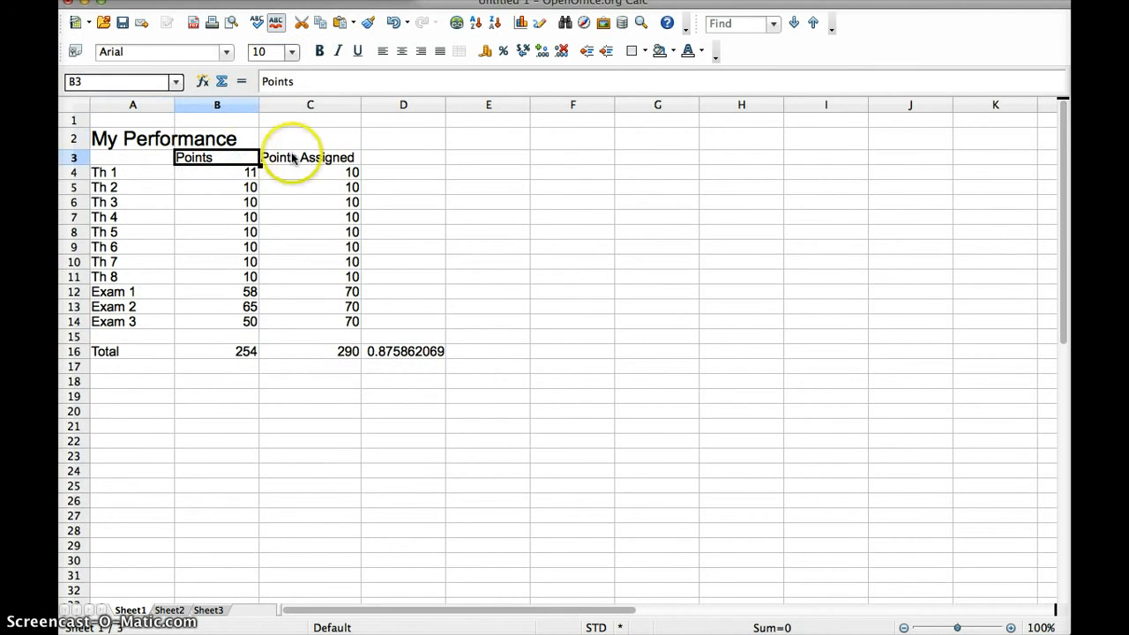
left_click(592, 193)
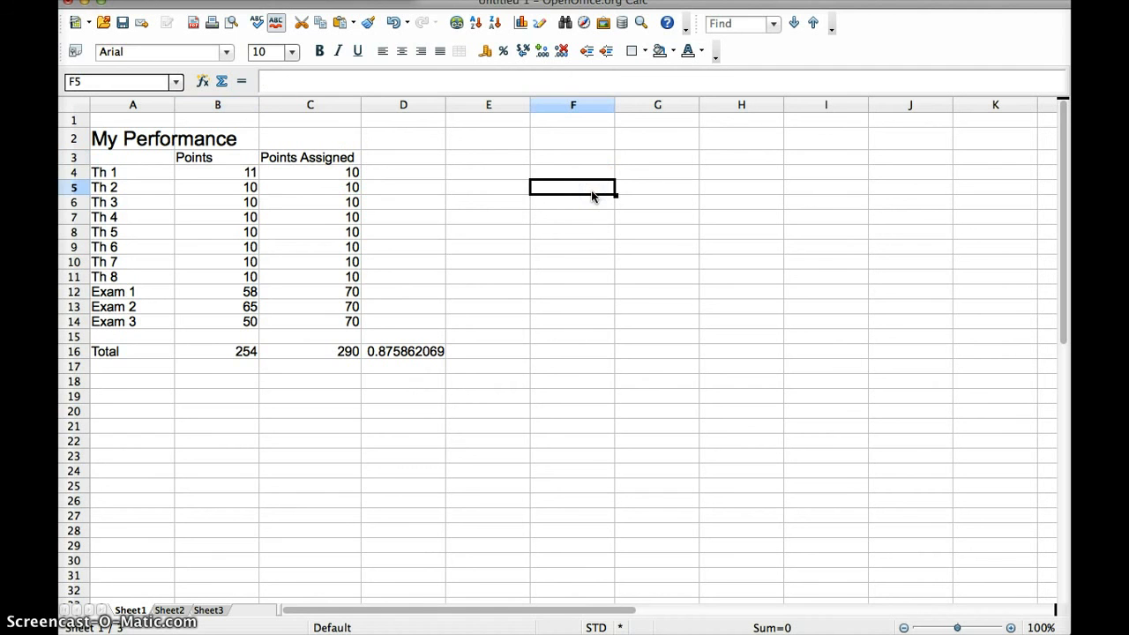
Enter the heading 'Dollars' in cell F3
left_click(556, 160)
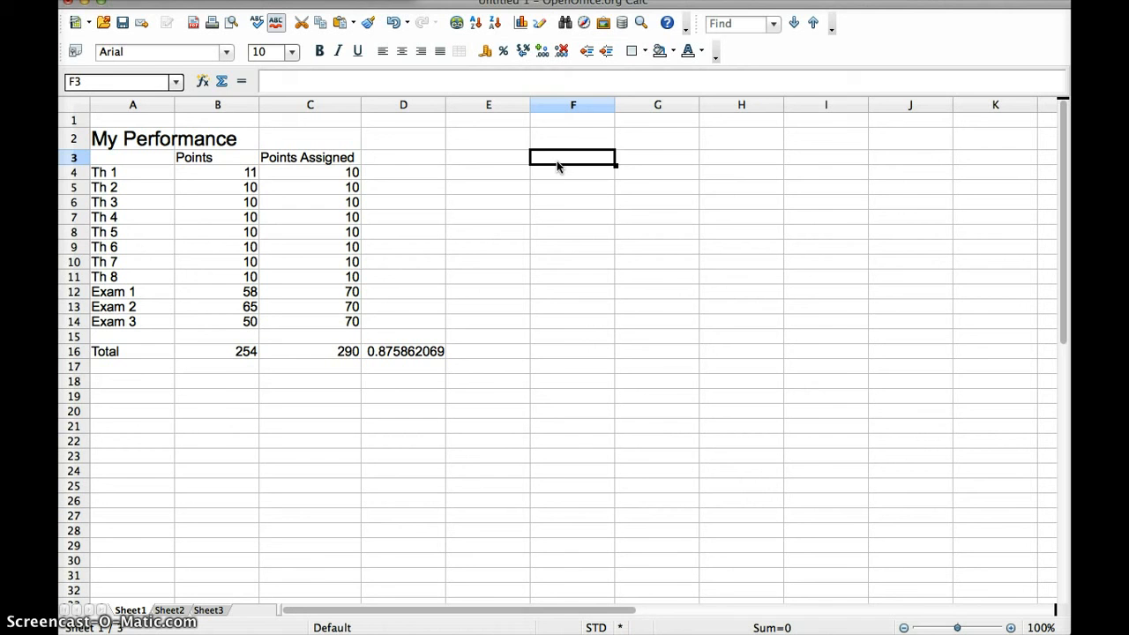
type("Dollars")
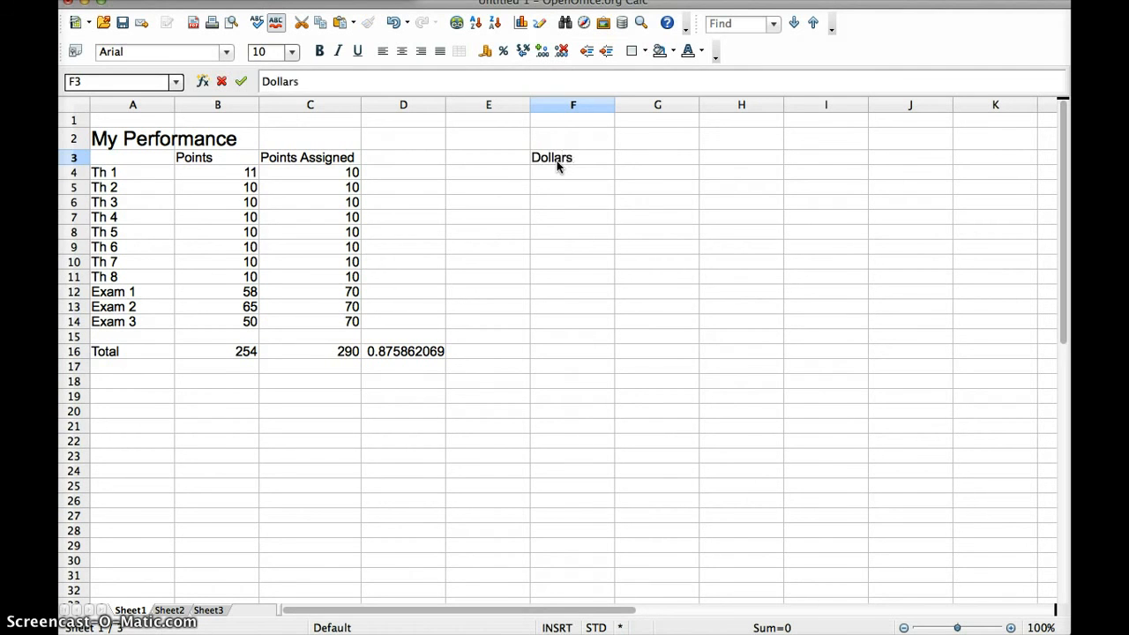
key("Return")
Fill F4 through F8 with 70 and format them as currency, $70.00
type("70")
key("Return")
type("70")
key("Return")
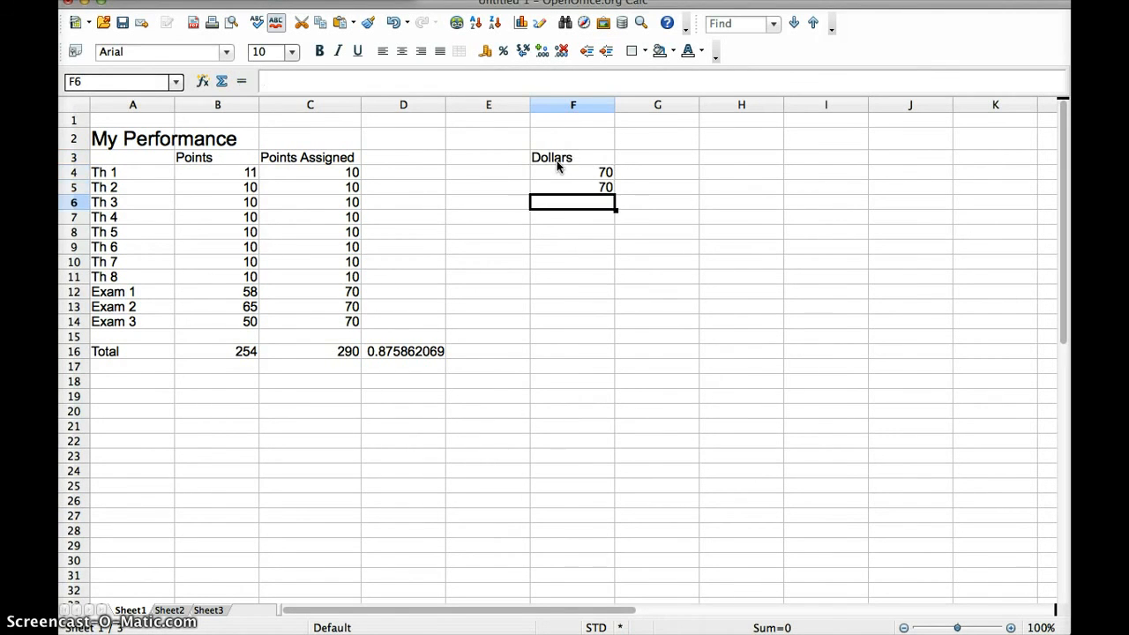
type("70")
key("Return")
type("70")
key("Return")
type("70")
key("Return")
left_click_drag(556, 166, 591, 235)
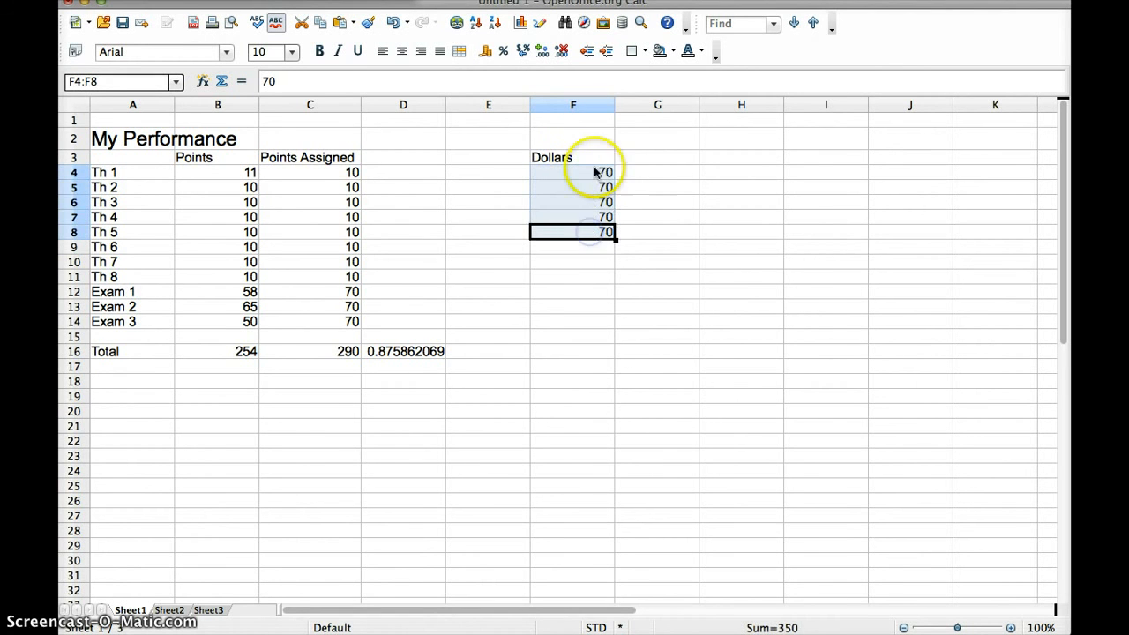
left_click(484, 52)
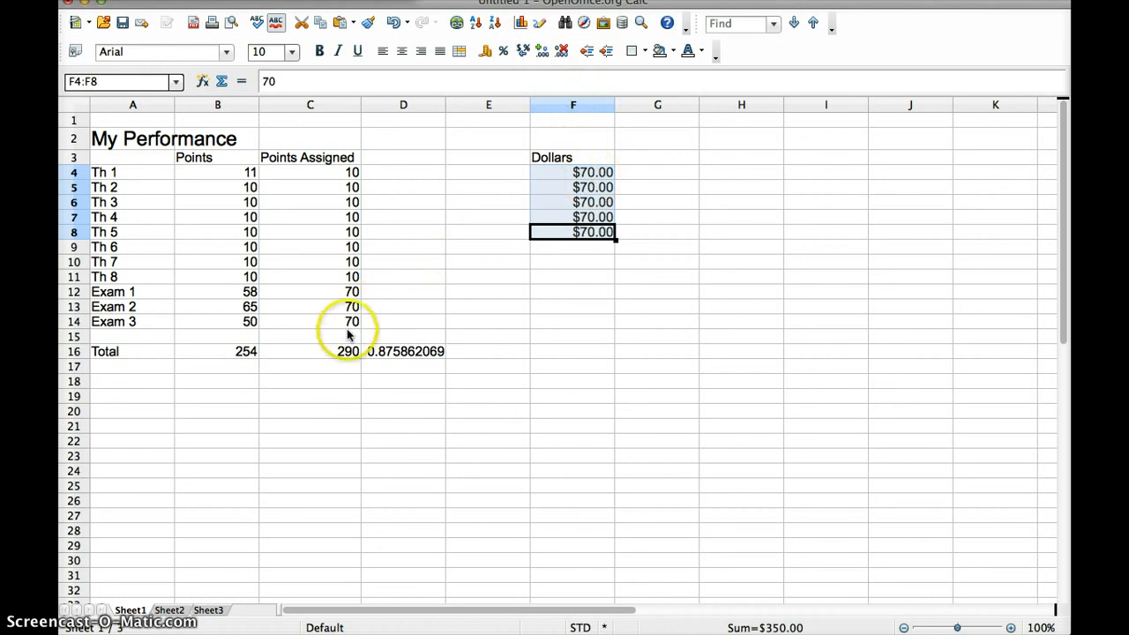
Format the total ratio in D16 as a percentage, showing 87.59%
left_click(388, 353)
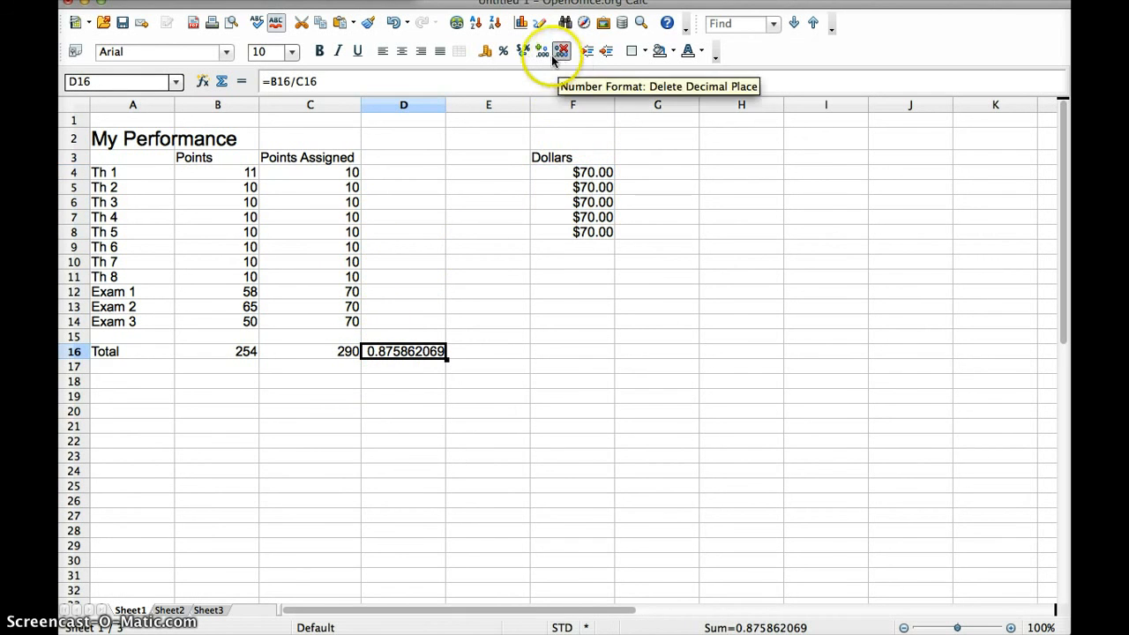
left_click(509, 56)
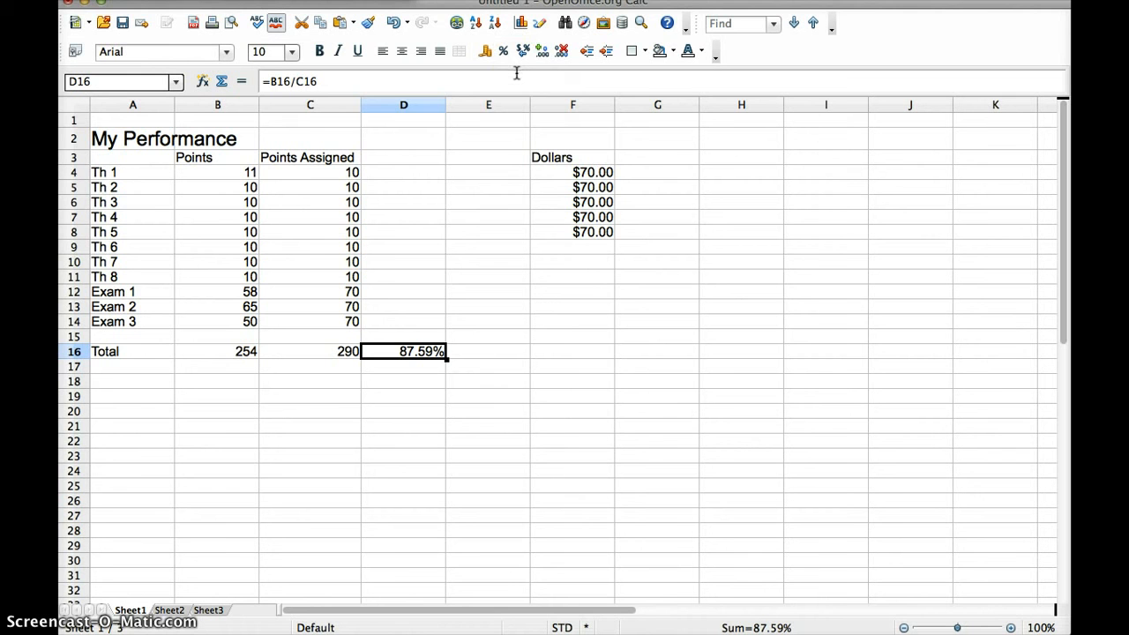
left_click(522, 77)
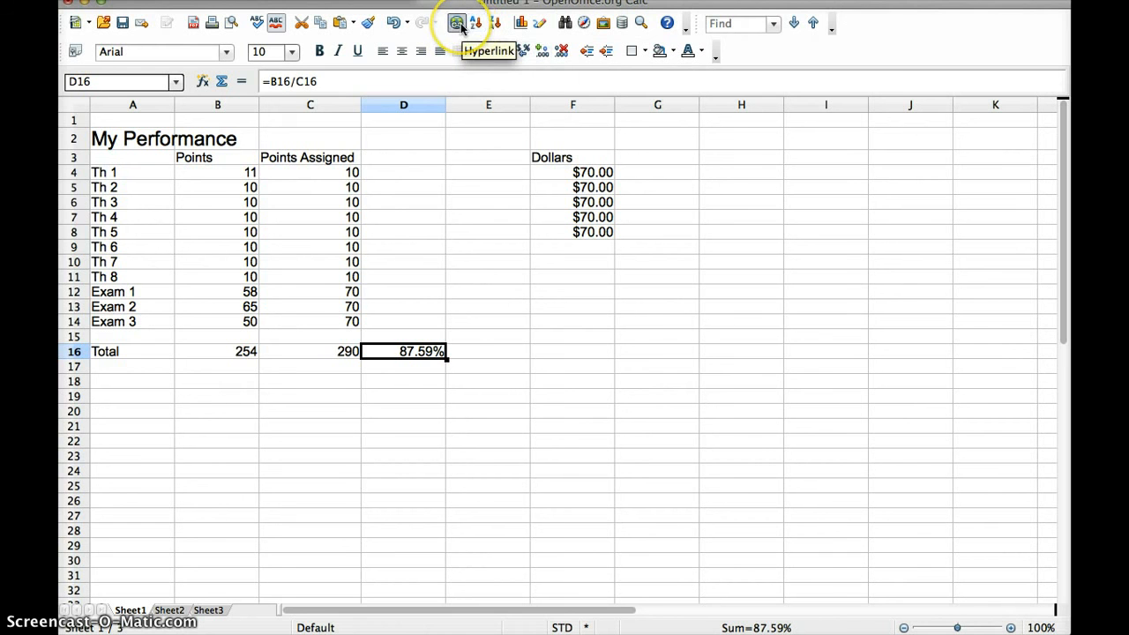
Start inserting a hyperlink into cell B20 via the Hyperlink dialog
left_click(231, 409)
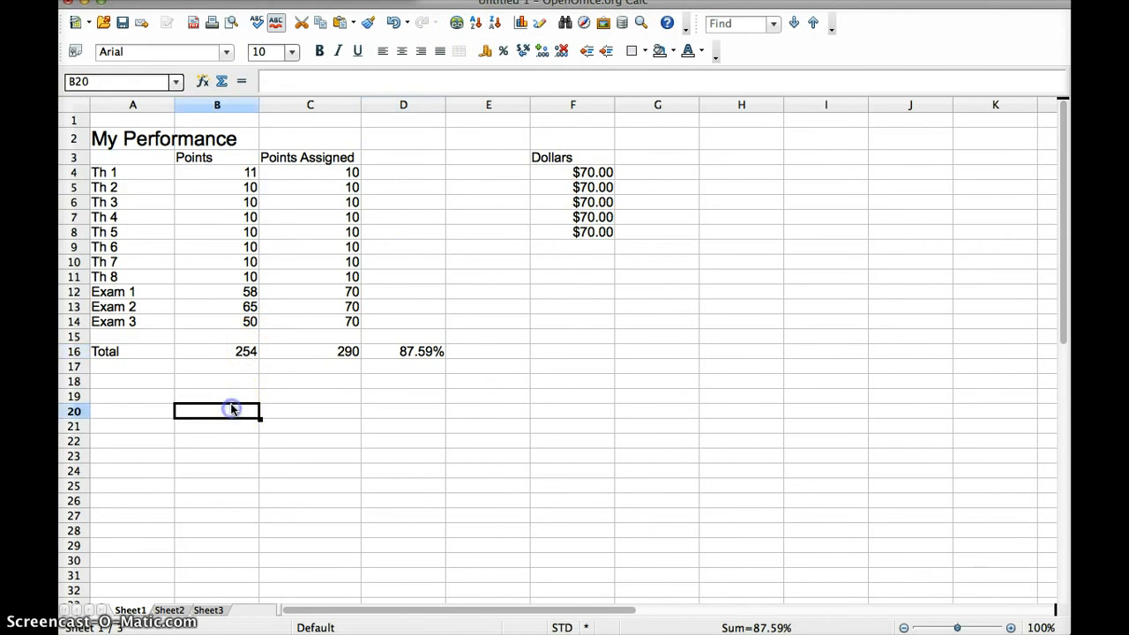
left_click(456, 22)
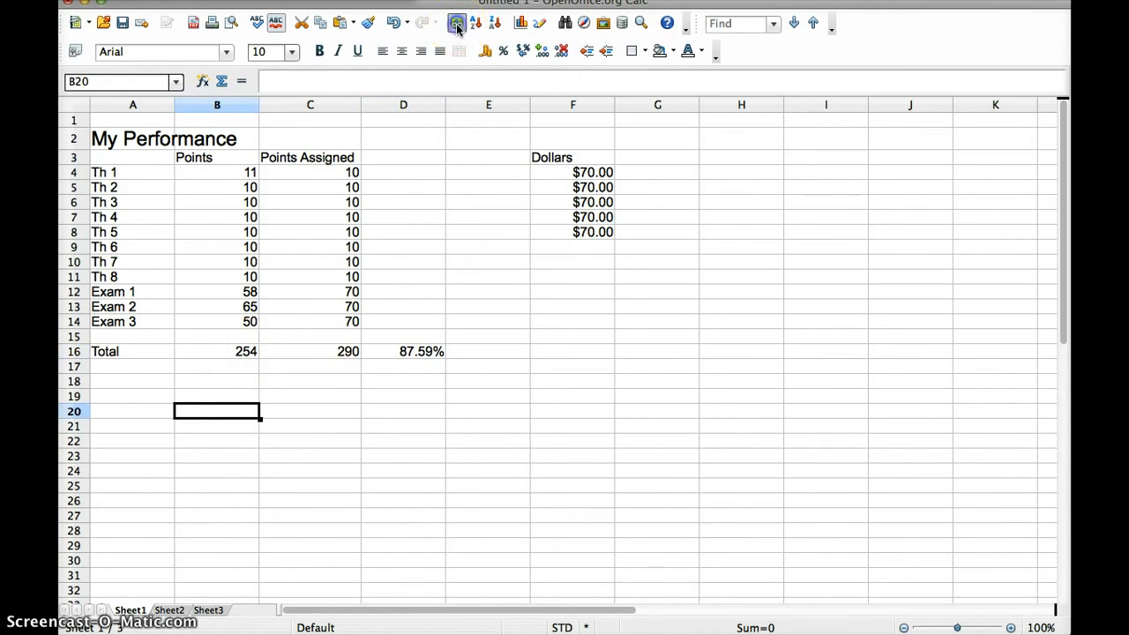
left_click(504, 171)
type("www.")
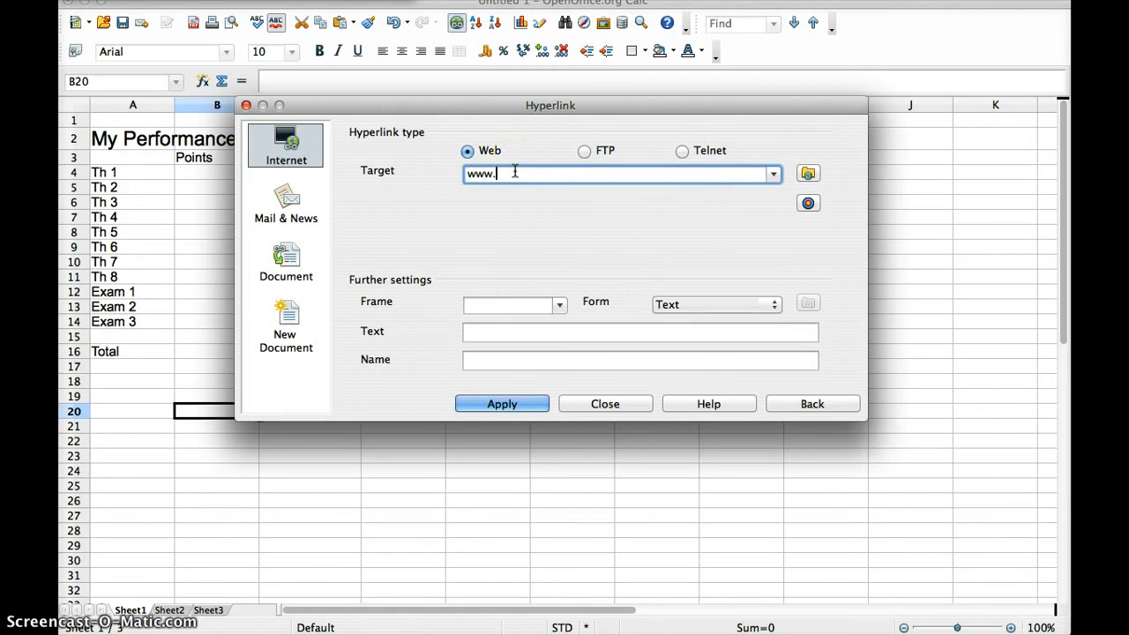
type("csueastbay.edu")
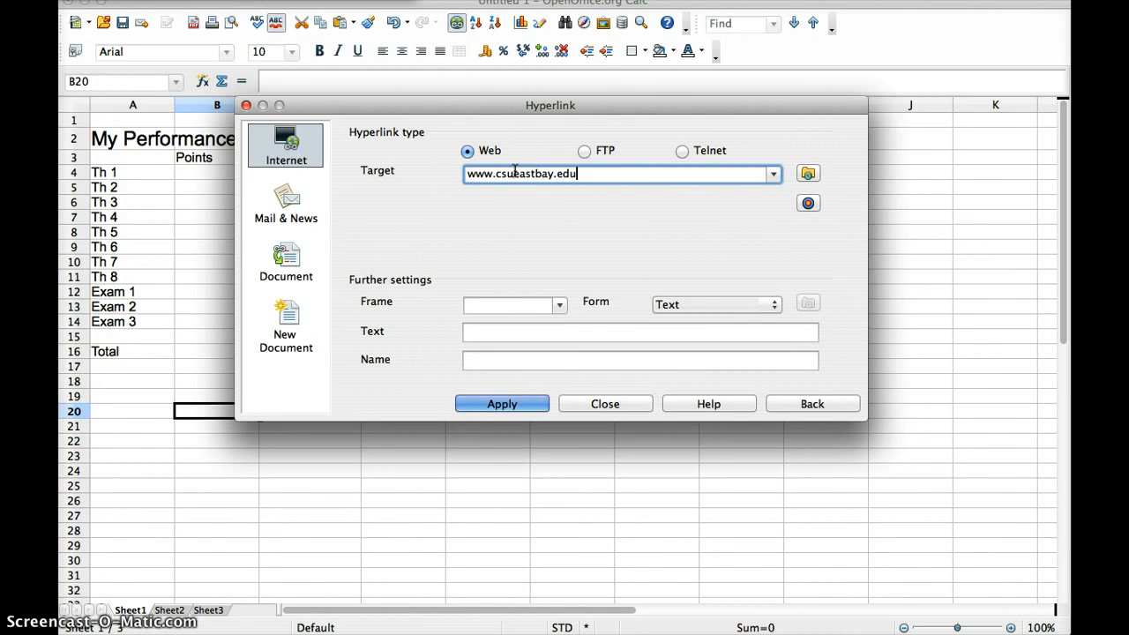
left_click(507, 404)
left_click(603, 406)
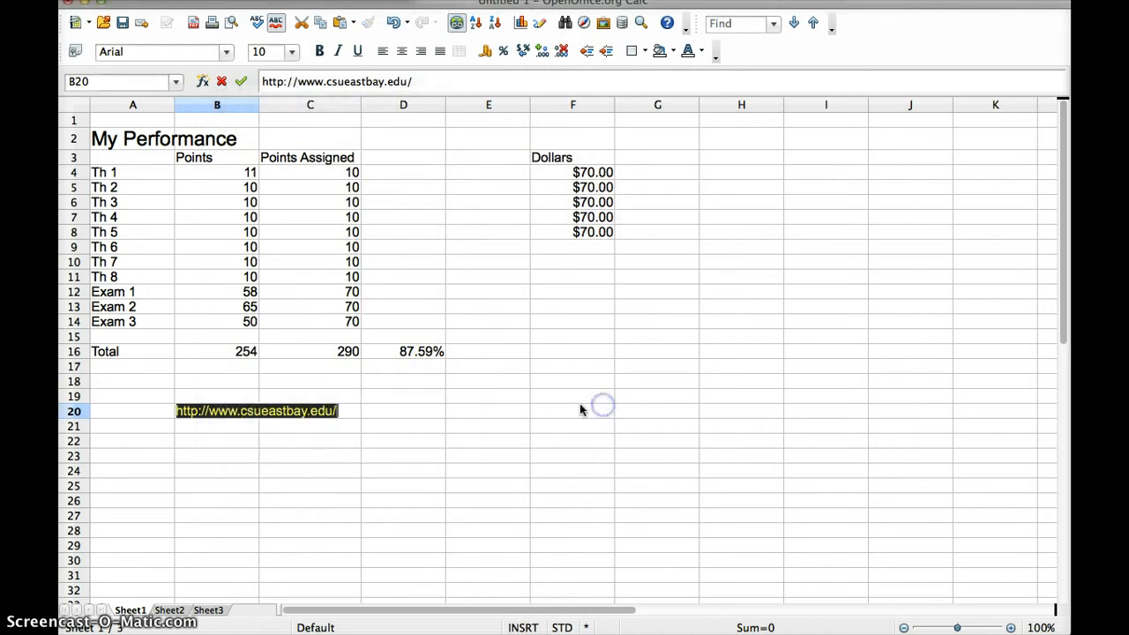
left_click(330, 449)
Test the B20 link in the browser, then close the university site
left_click(214, 411)
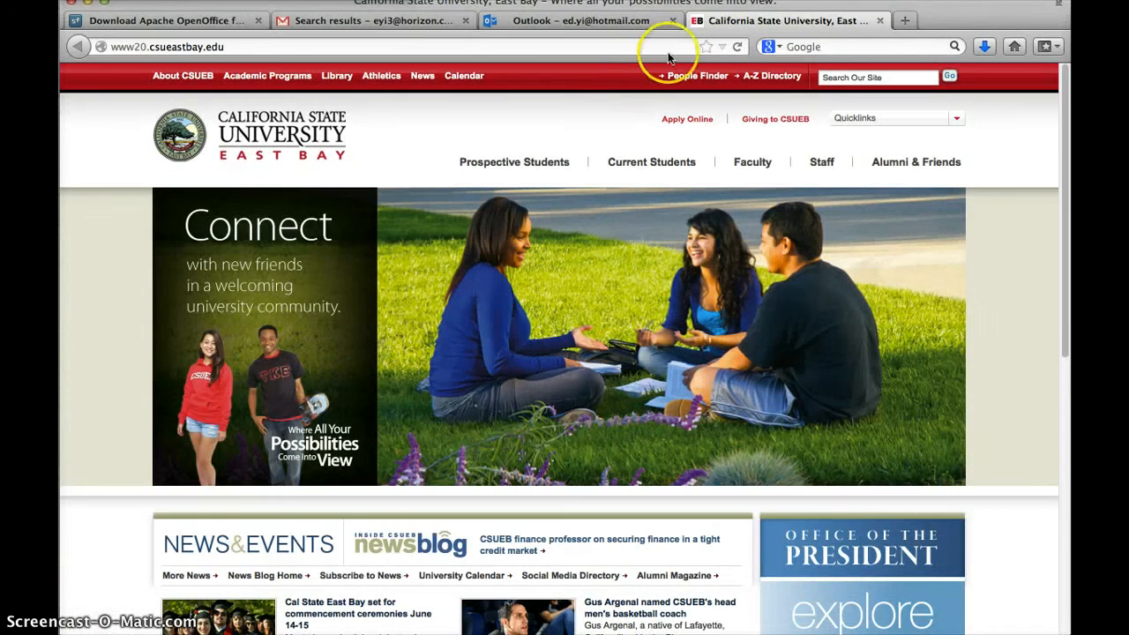
left_click(880, 21)
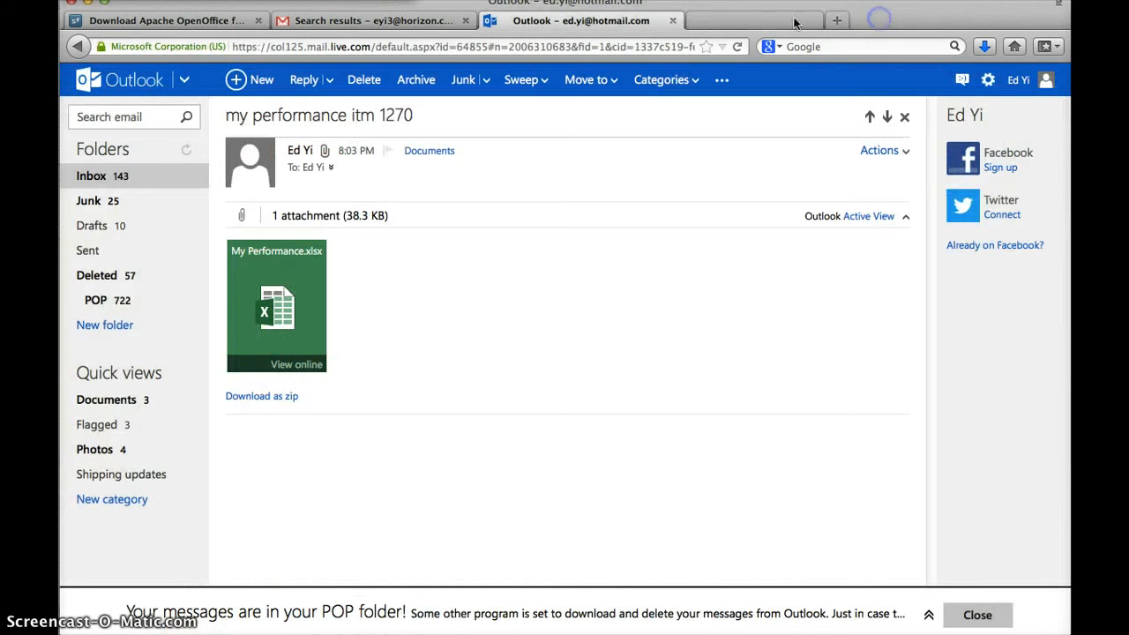
left_click(87, 3)
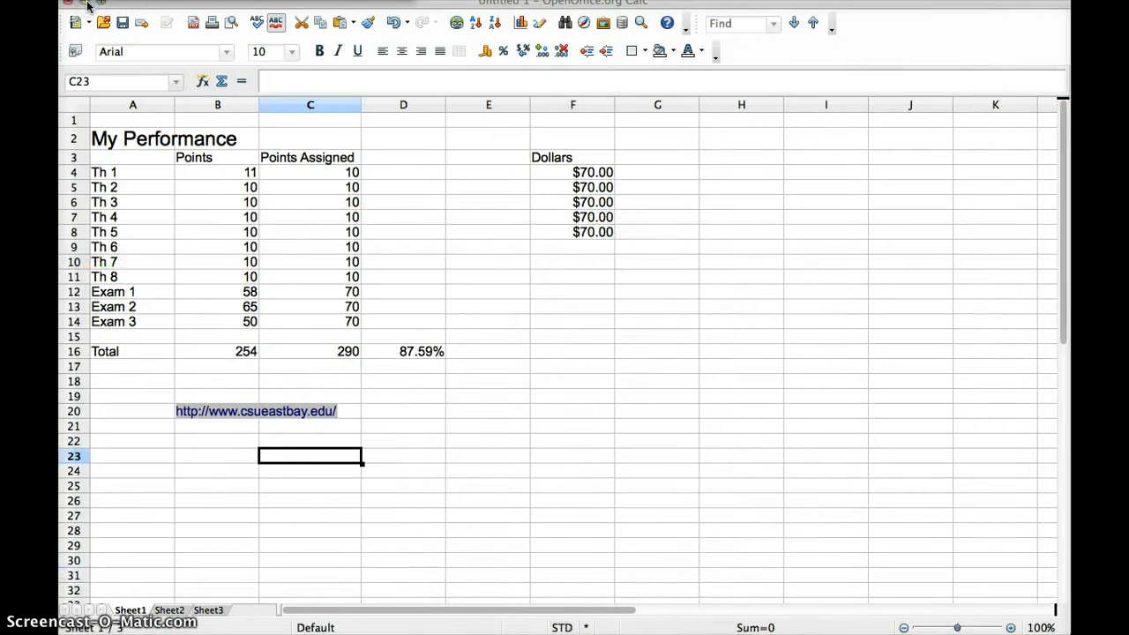
Close the grade spreadsheet, discarding the unsaved changes
left_click(82, 2)
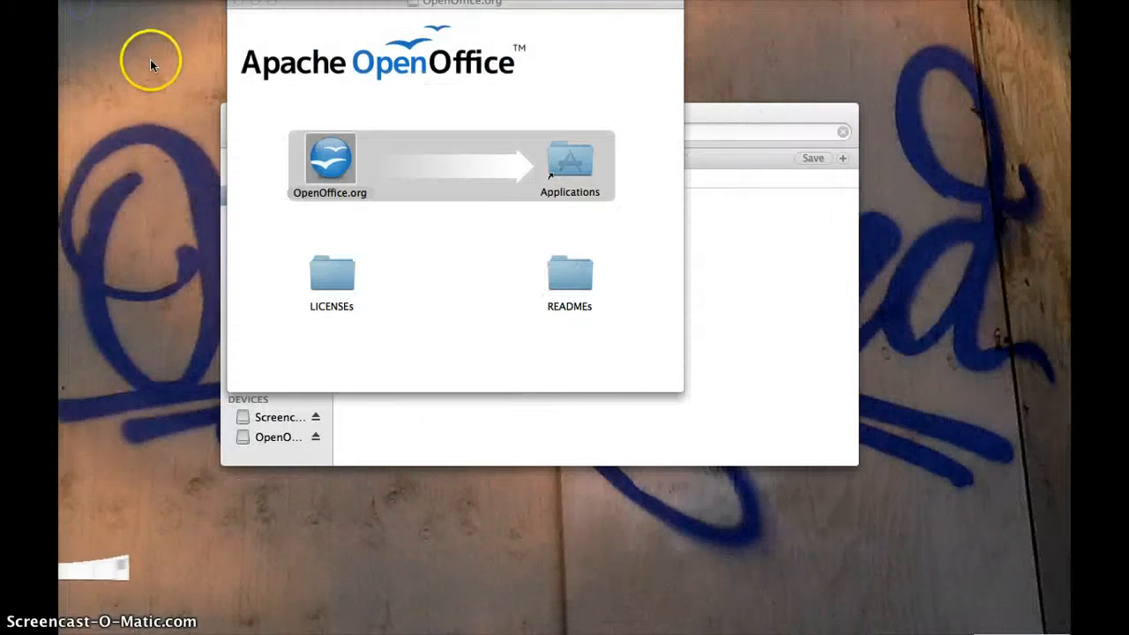
double_click(319, 152)
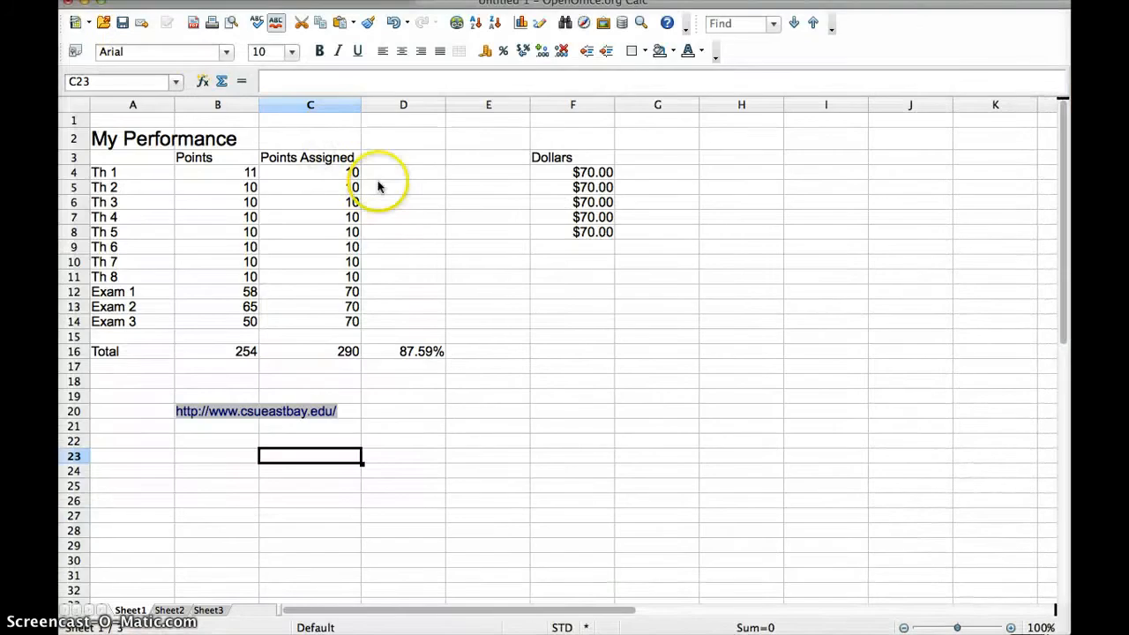
left_click(67, 3)
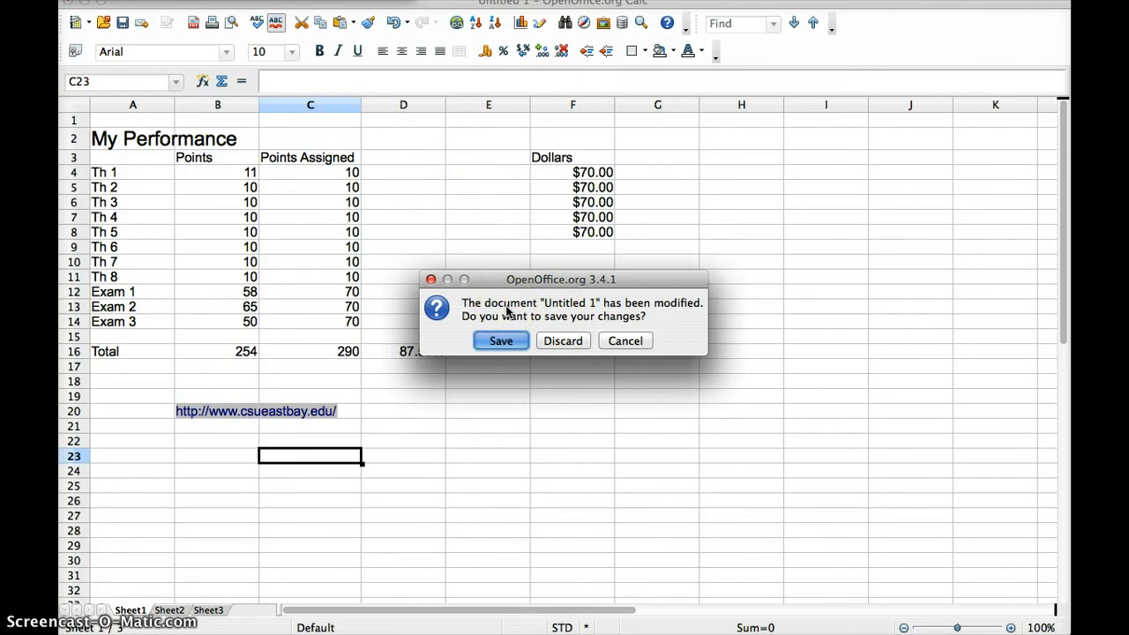
left_click(556, 342)
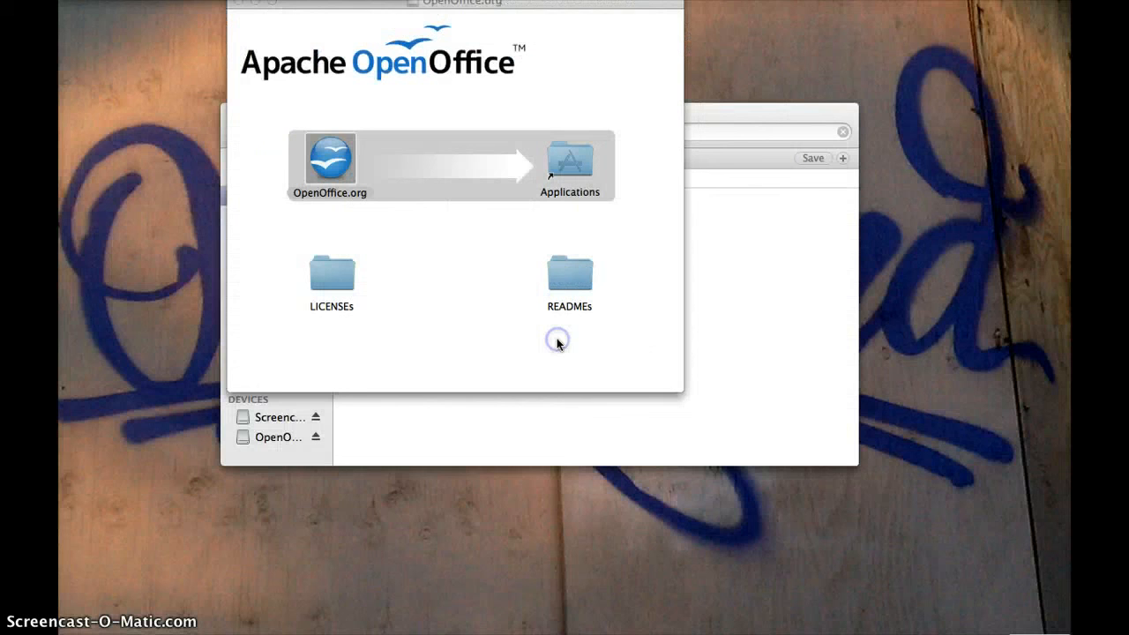
Launch OpenOffice to its Start Center
left_click(310, 146)
left_click(309, 146)
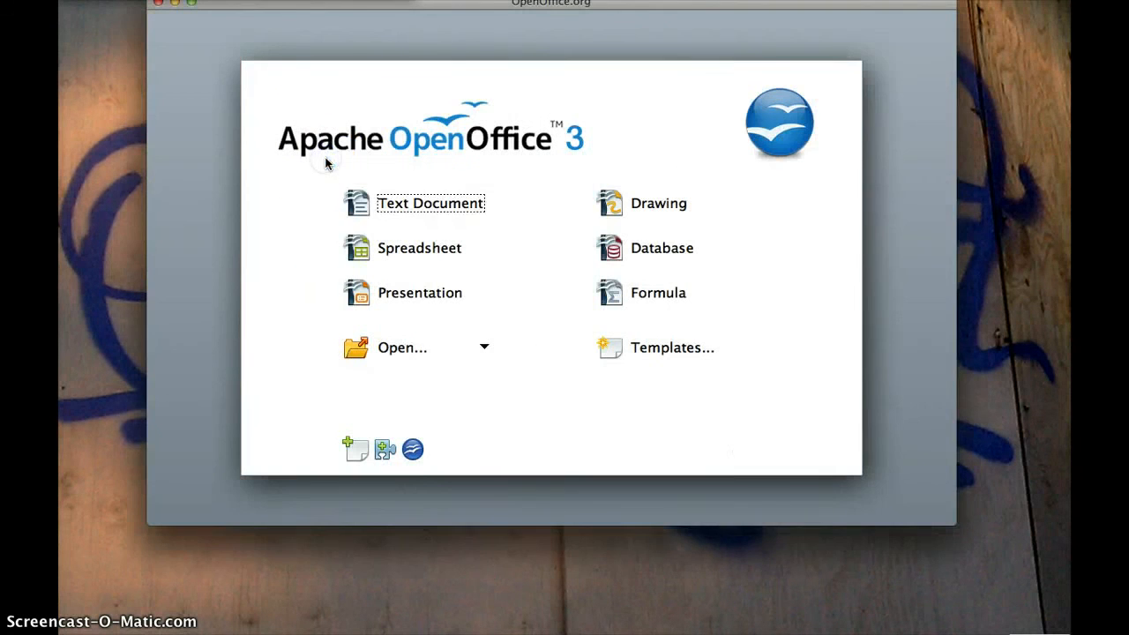
left_click(356, 205)
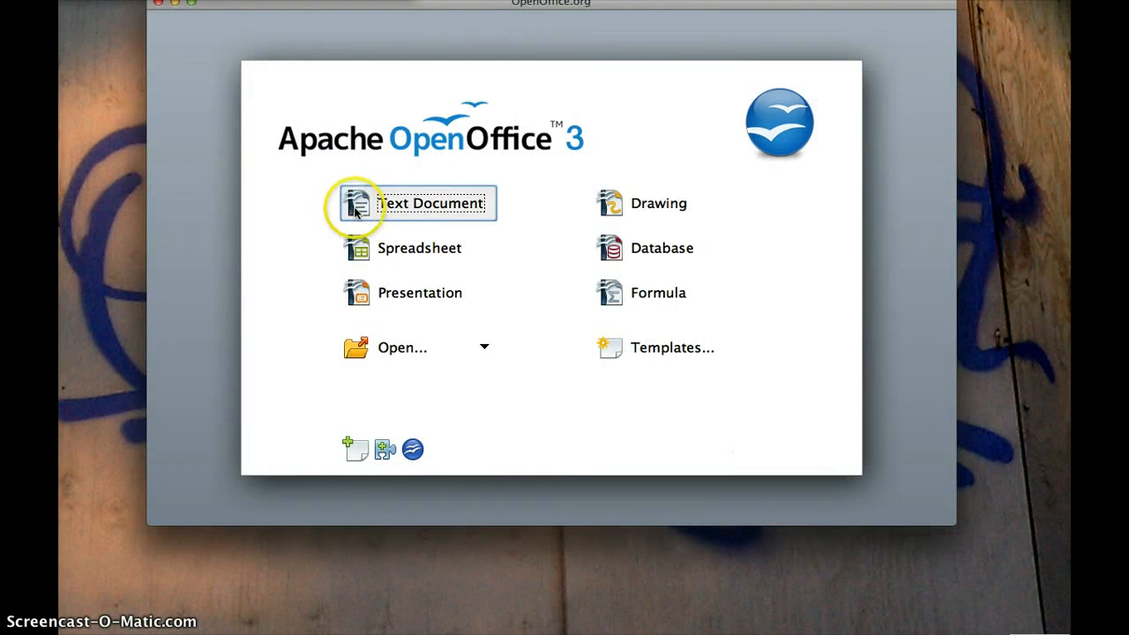
Start a new presentation from an empty presentation in the Presentation Wizard
left_click(419, 296)
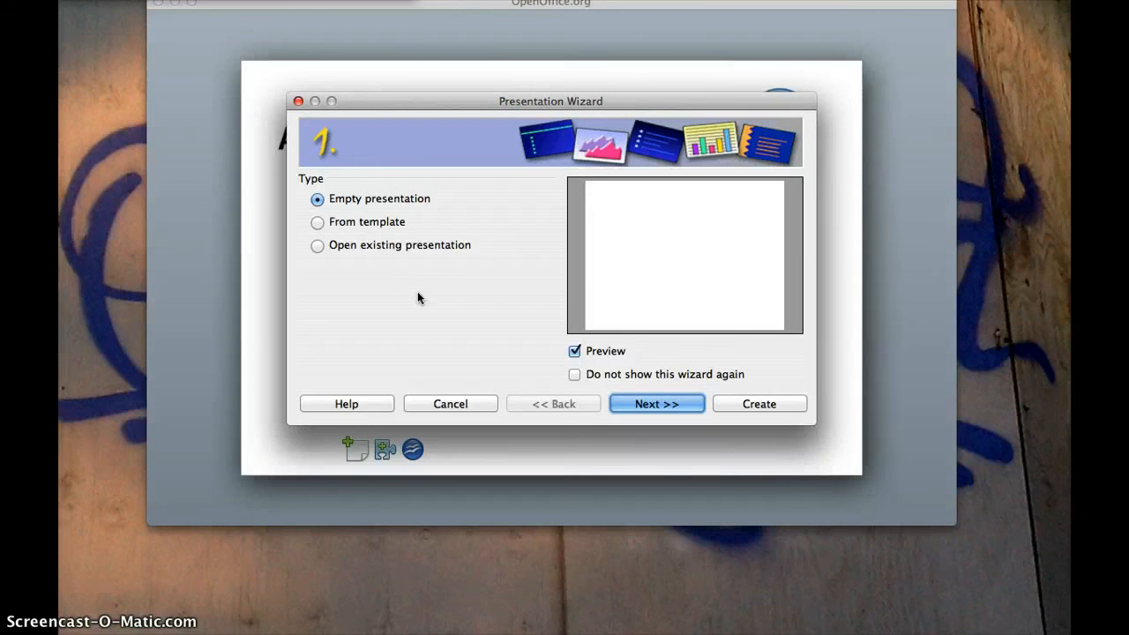
left_click(443, 284)
left_click(317, 202)
left_click(664, 405)
Preview backgrounds such as Black and White, Blue Border, Rounded Rectangles and Noise Paper
left_click(386, 242)
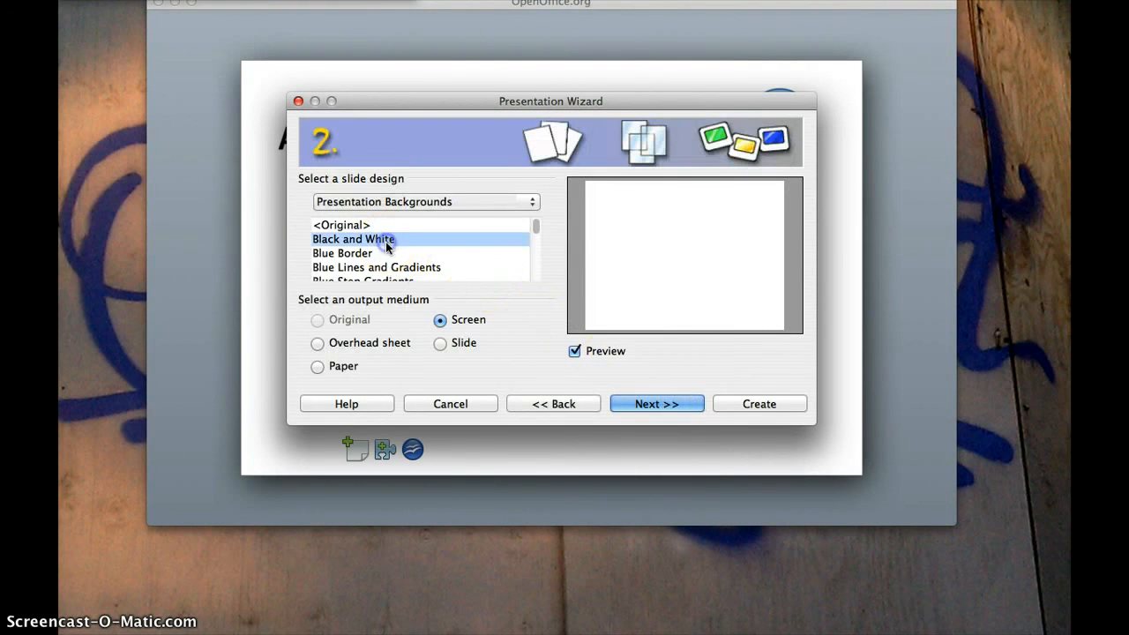
left_click(374, 253)
scroll(376, 255, "down", 3)
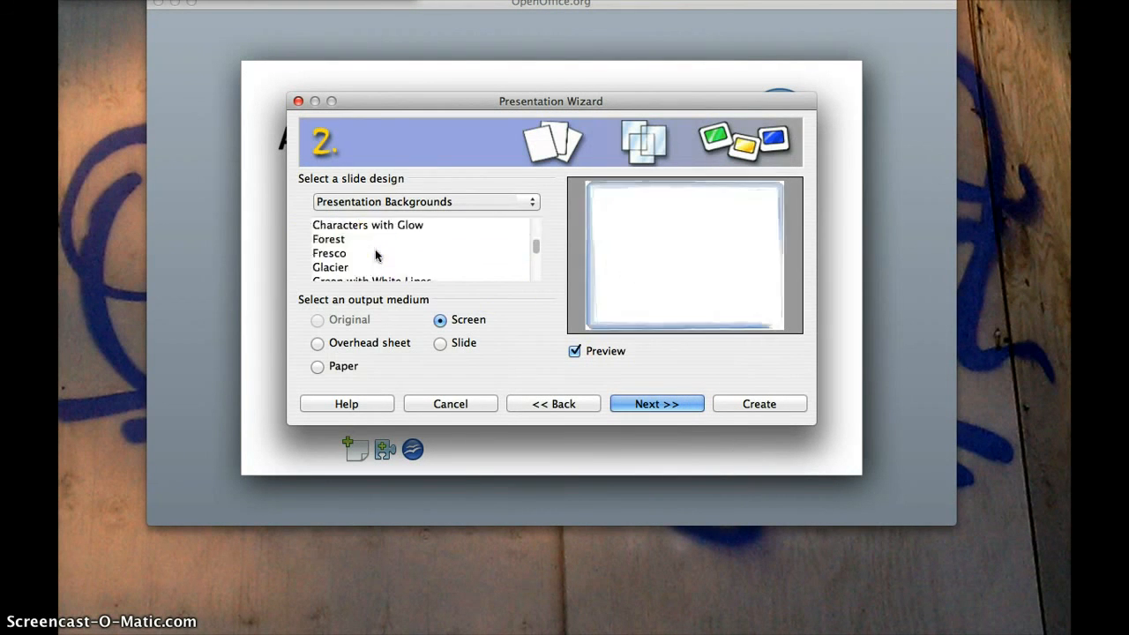
scroll(376, 255, "down", 5)
left_click(376, 254)
scroll(378, 257, "down", 5)
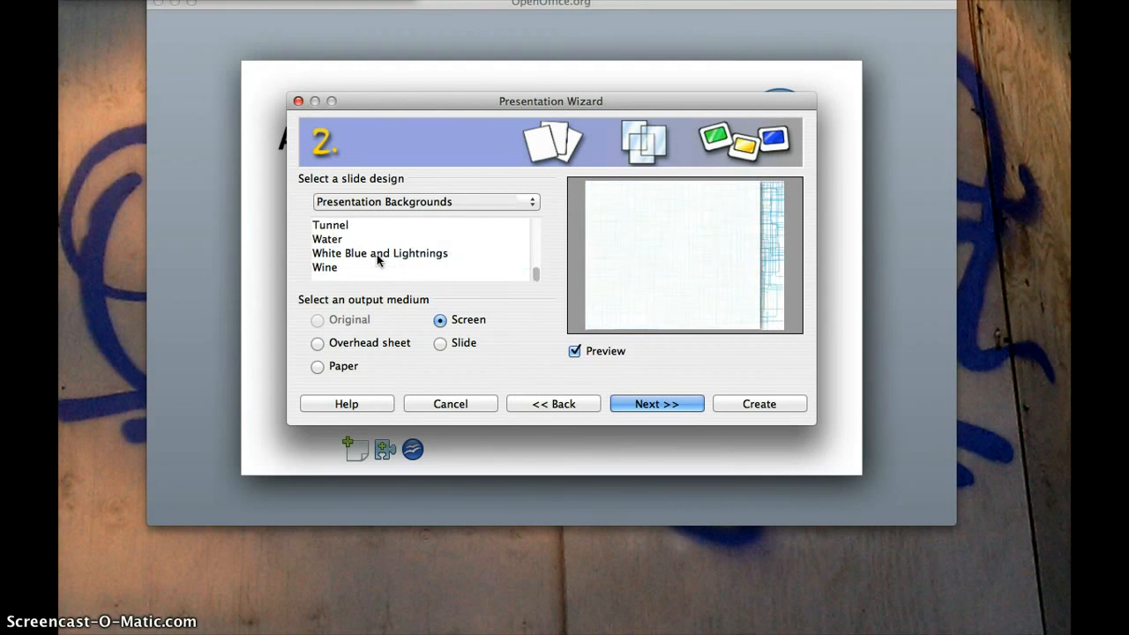
left_click(364, 254)
scroll(360, 257, "up", 5)
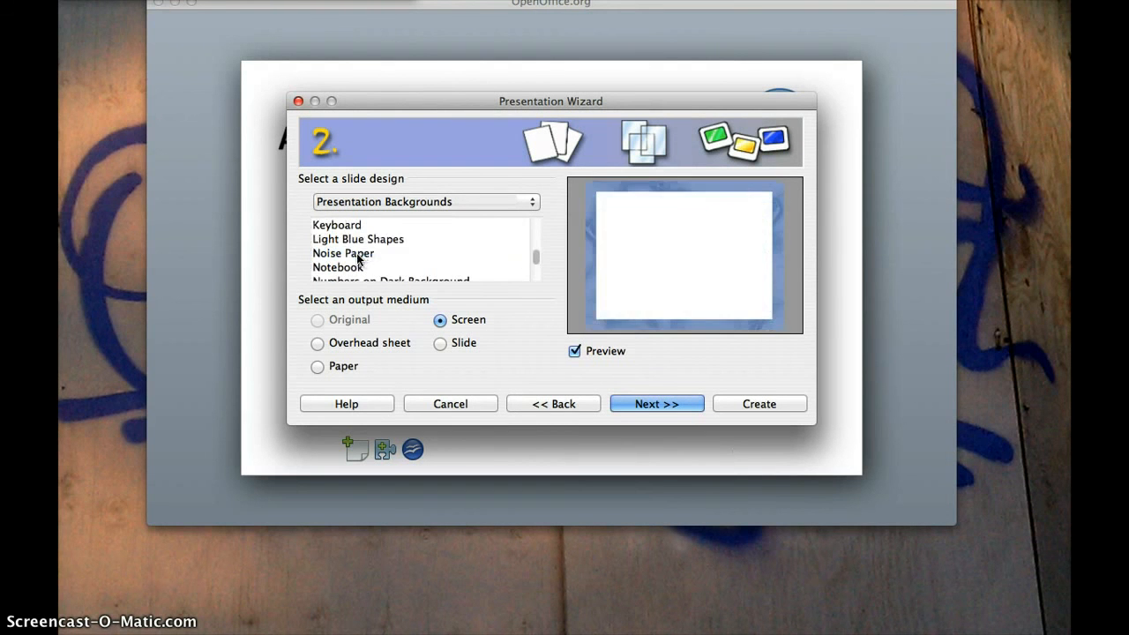
left_click(359, 255)
scroll(359, 258, "up", 3)
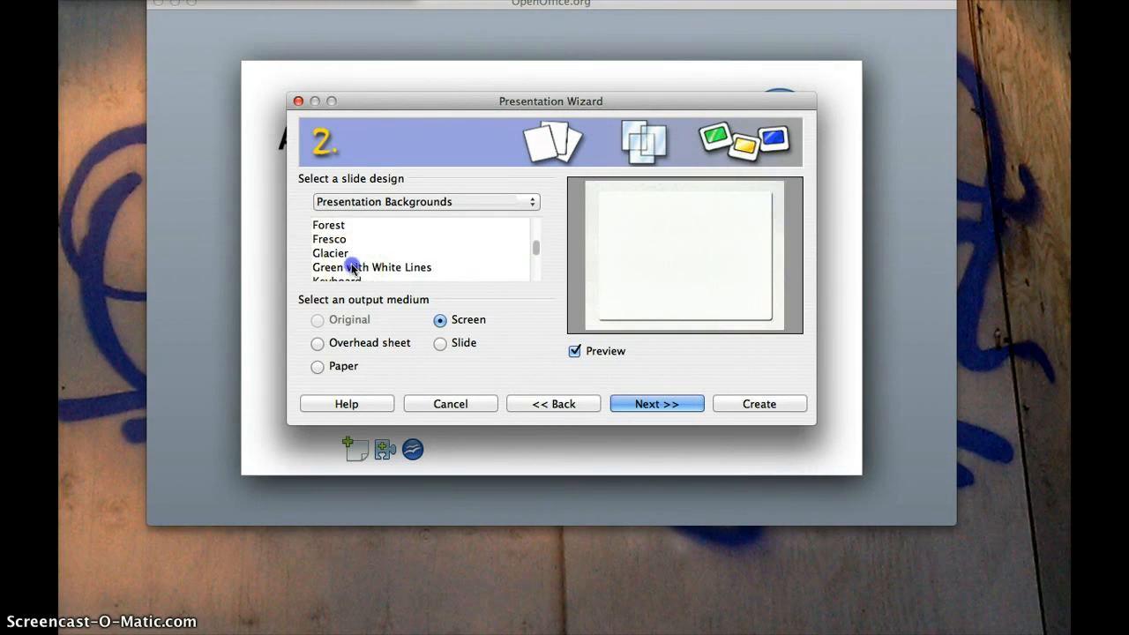
left_click(352, 267)
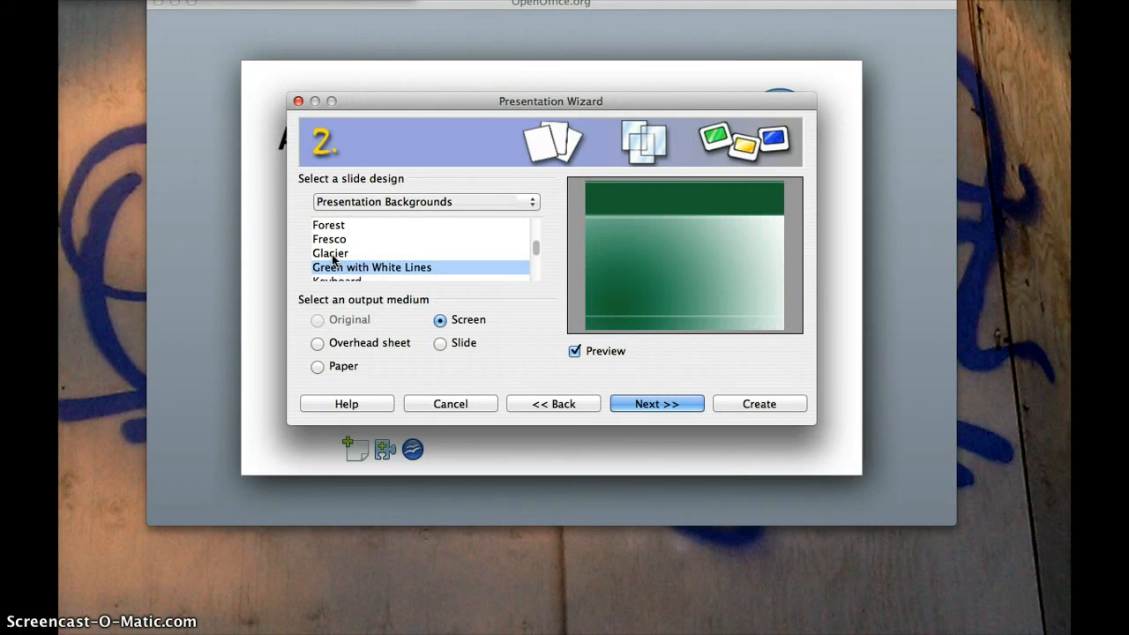
Choose the Glacier design with Slide as output medium and continue
left_click(334, 256)
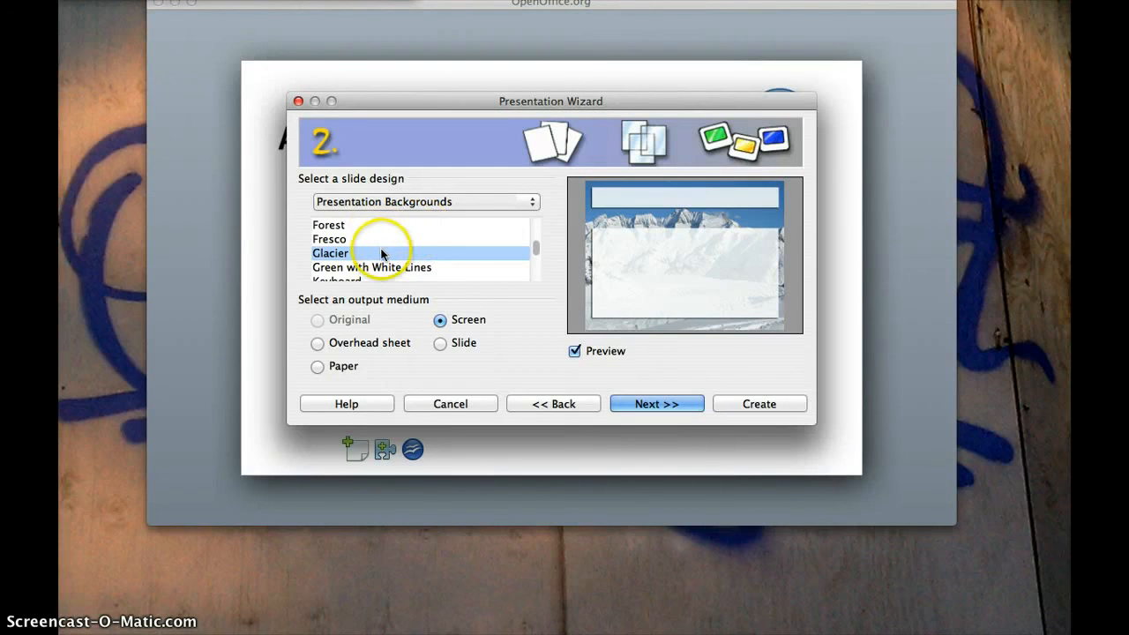
left_click(335, 239)
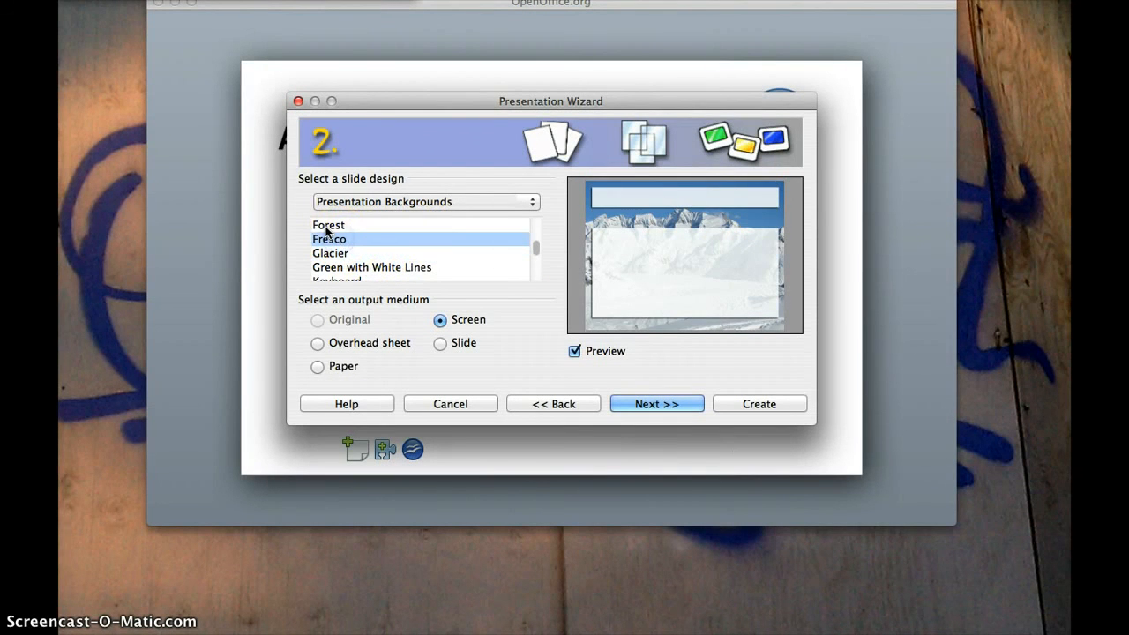
left_click(327, 227)
left_click(326, 253)
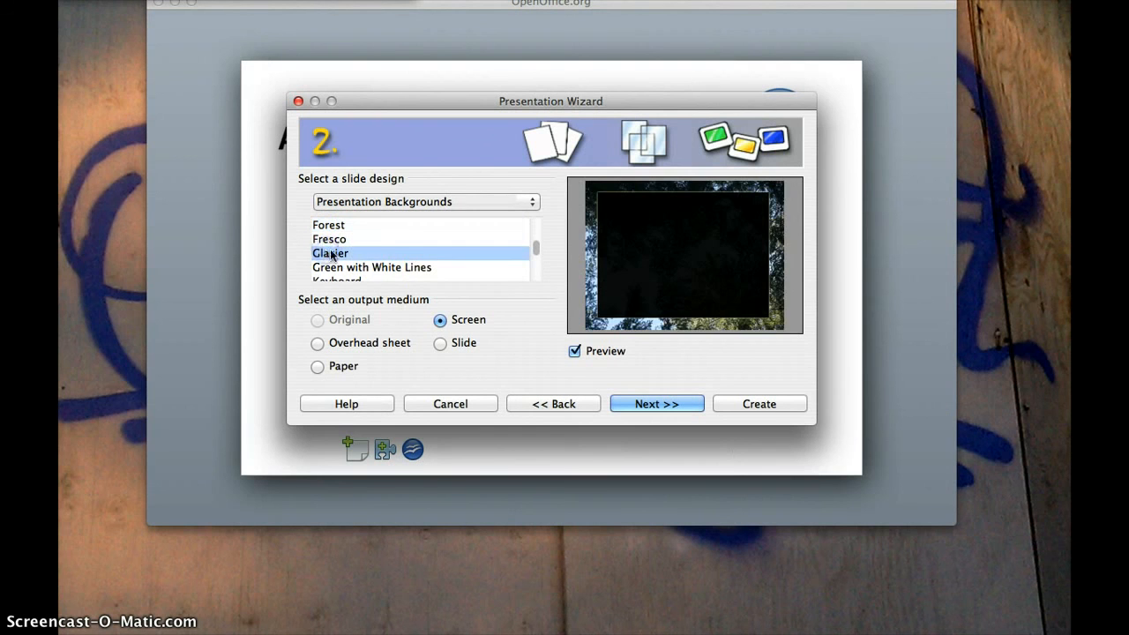
left_click(440, 344)
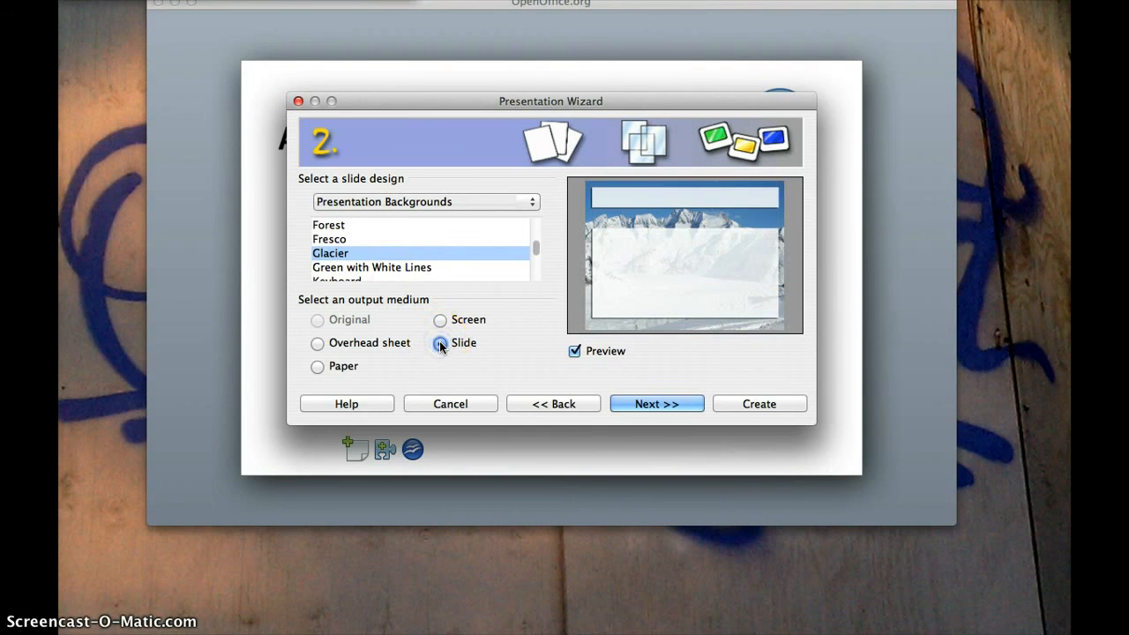
left_click(649, 404)
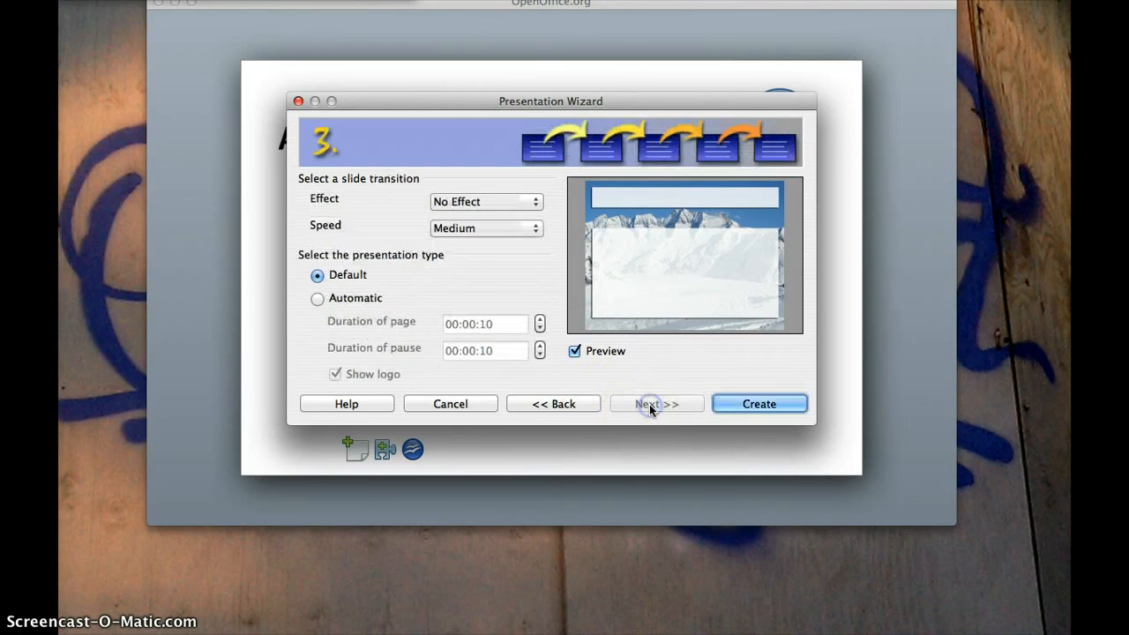
Set the slide transition to Wipe Left at Medium speed
left_click(537, 203)
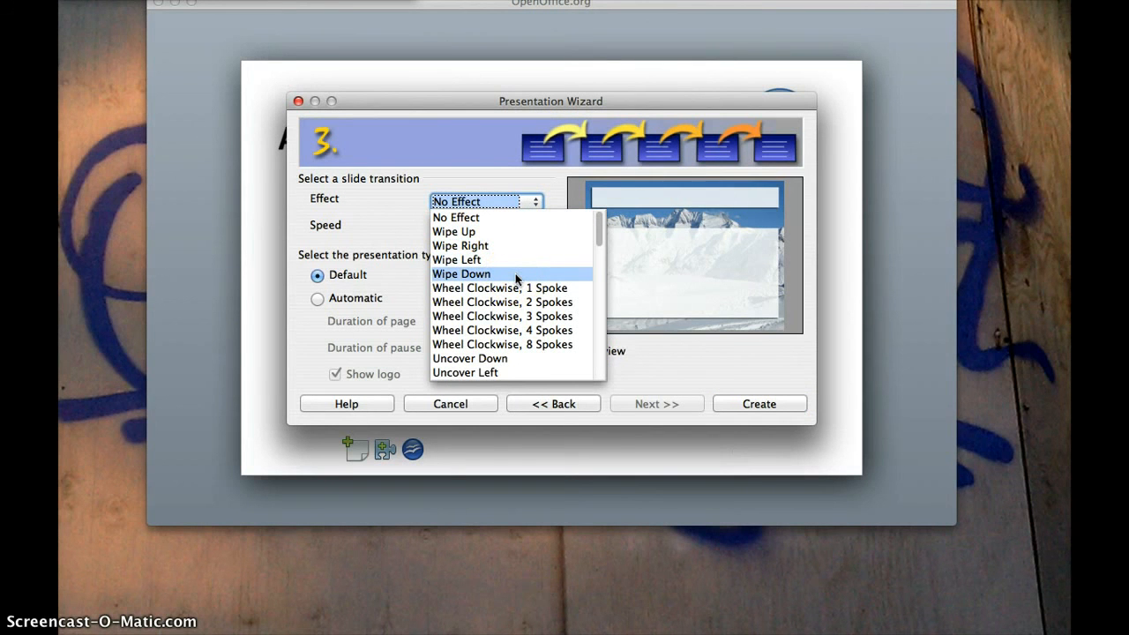
left_click(486, 260)
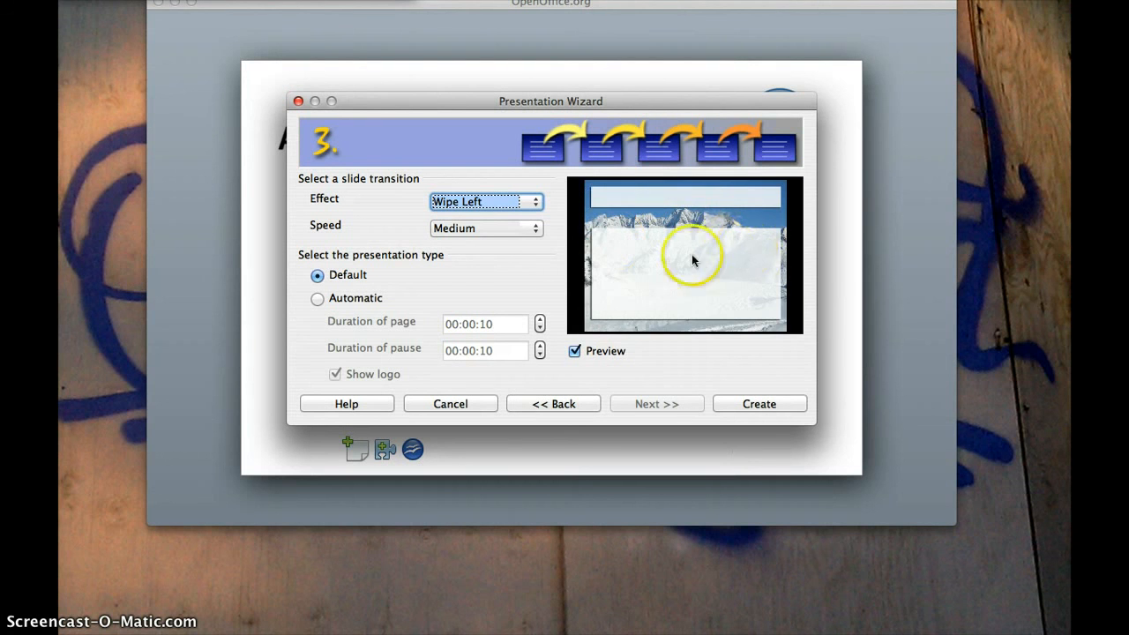
left_click(534, 228)
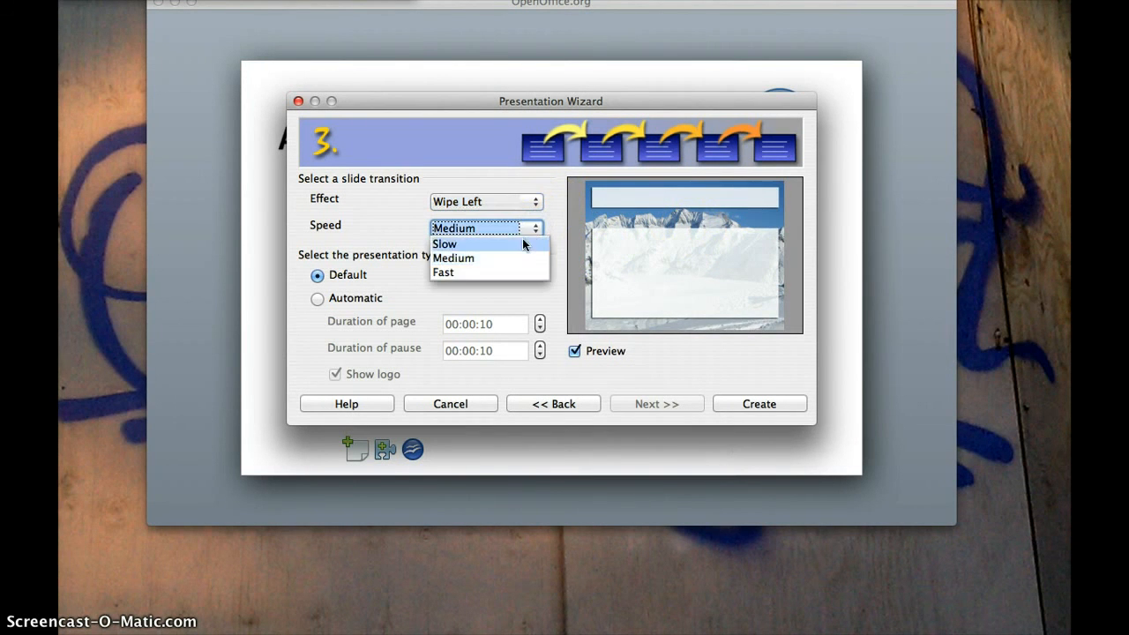
left_click(522, 244)
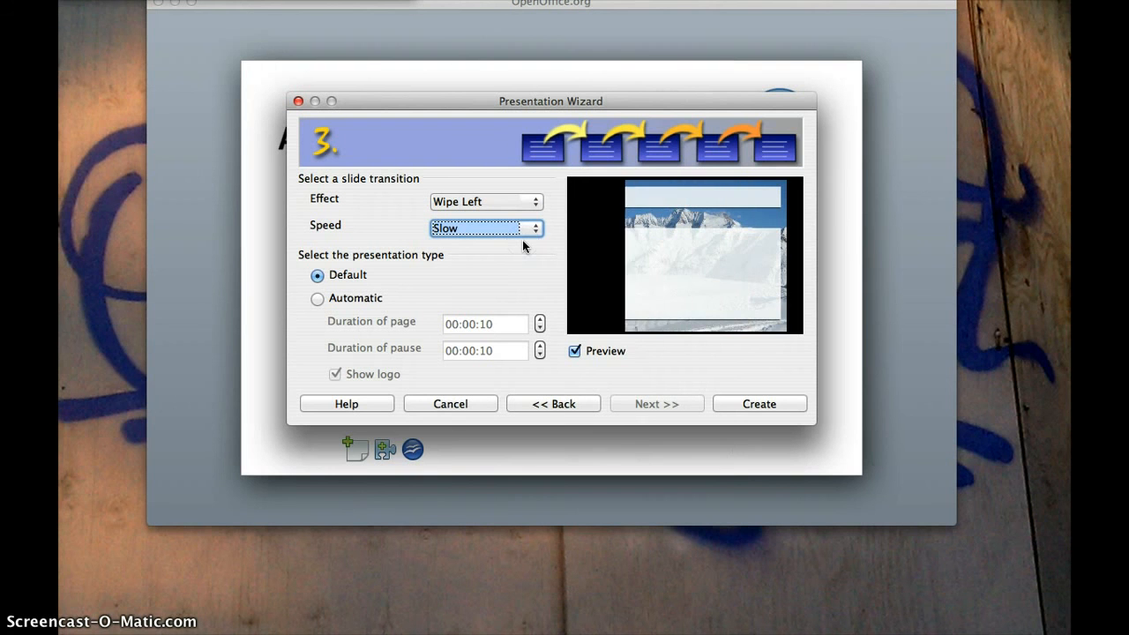
left_click(527, 232)
left_click(526, 271)
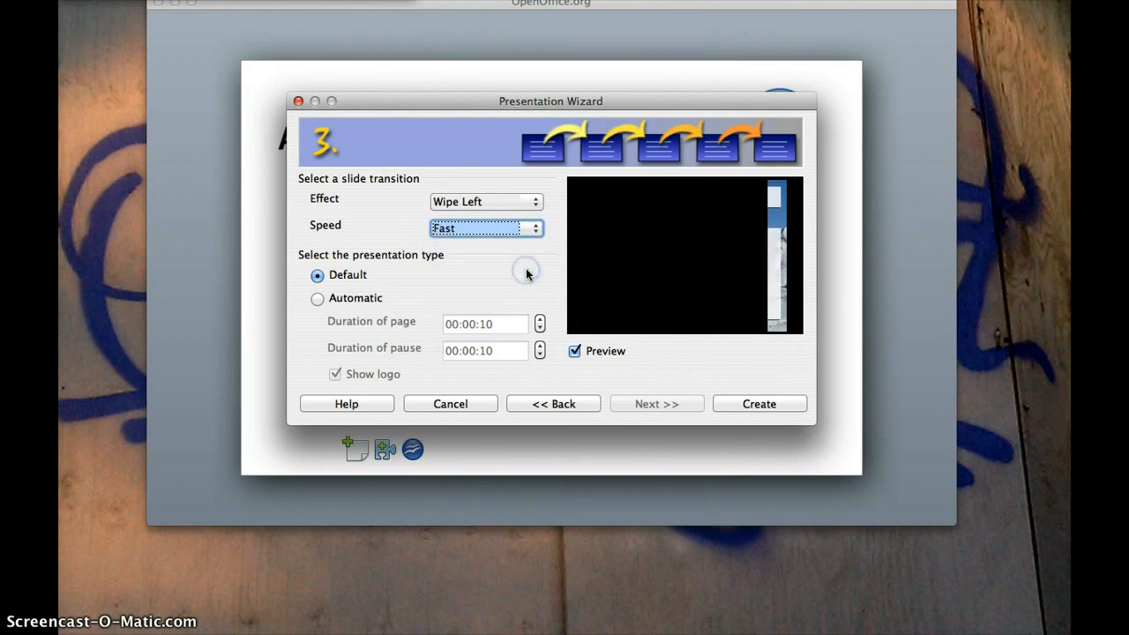
left_click(534, 229)
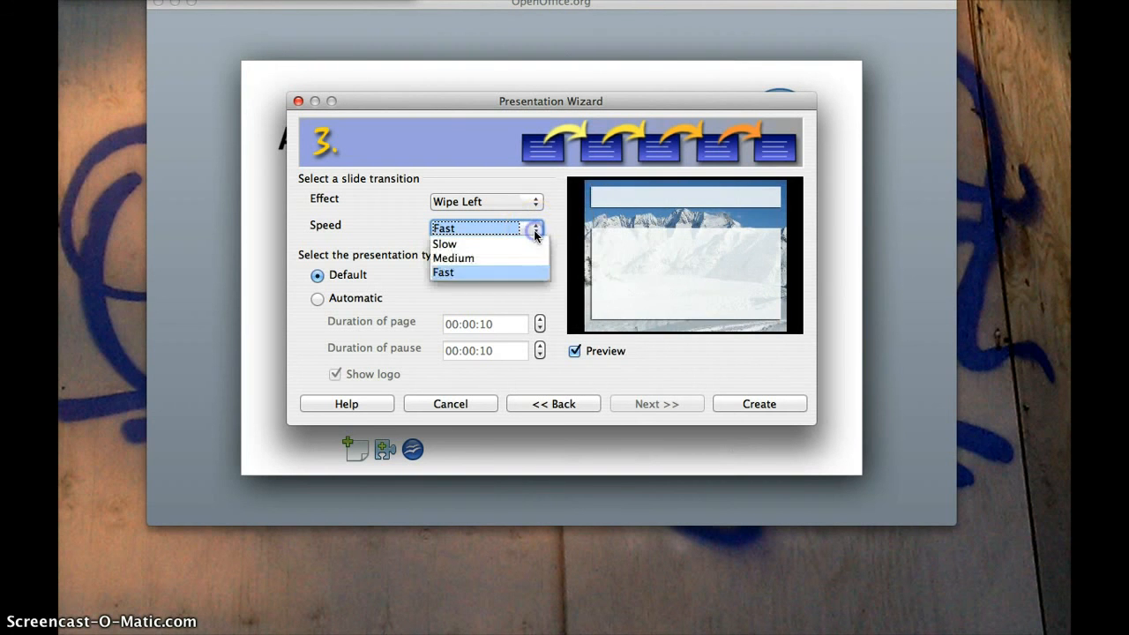
left_click(510, 258)
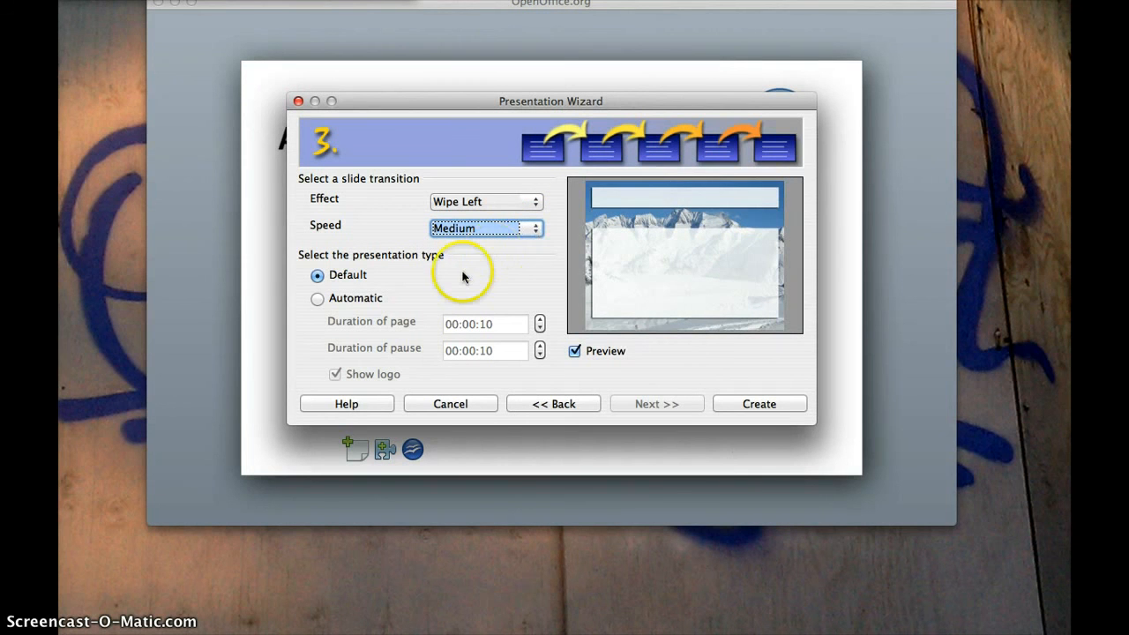
Make the presentation advance automatically and create it
left_click(317, 299)
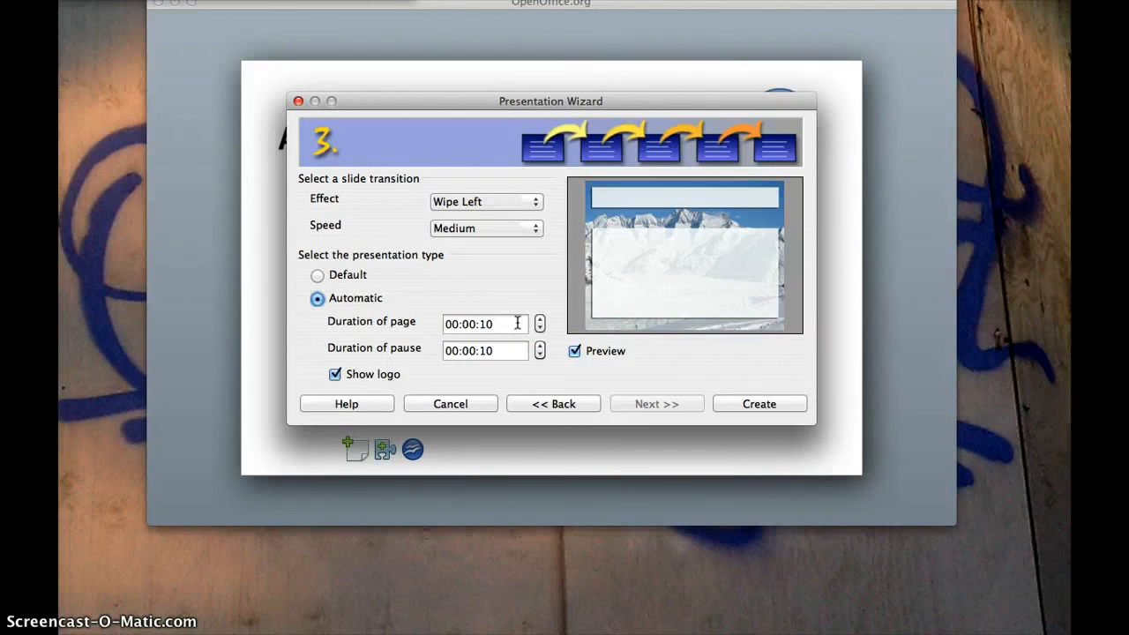
left_click(518, 323)
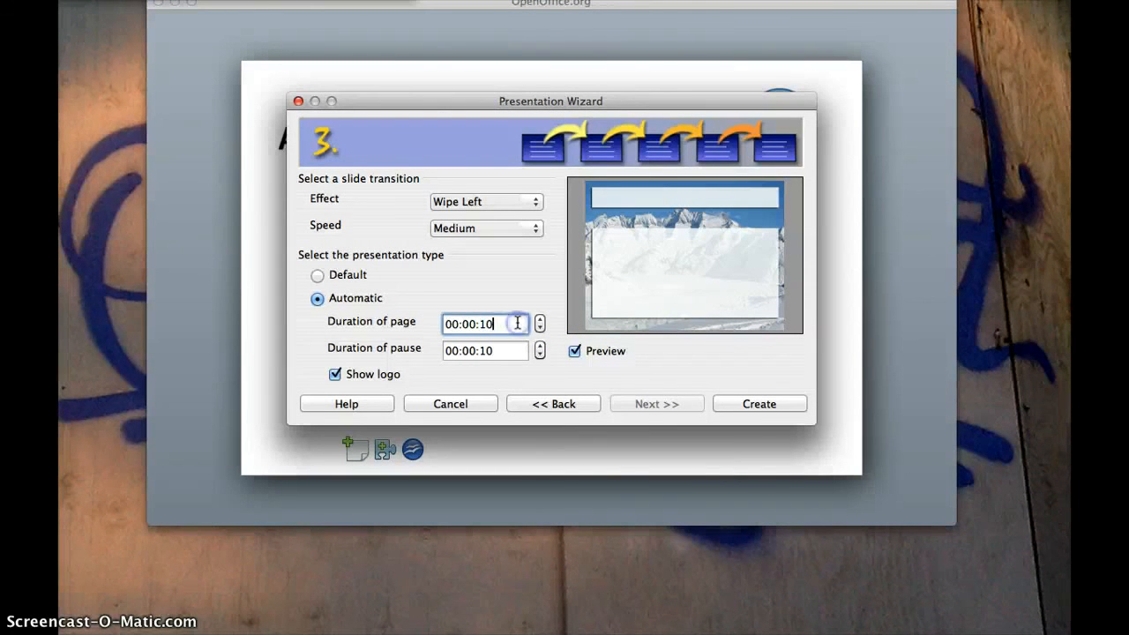
key("BackSpace")
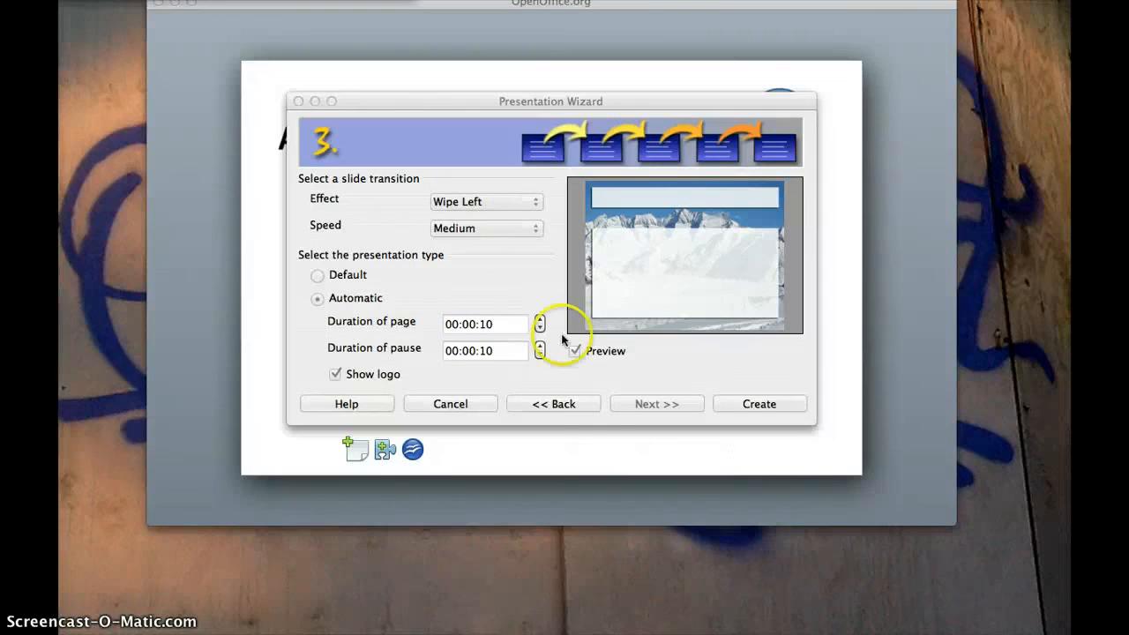
left_click(508, 326)
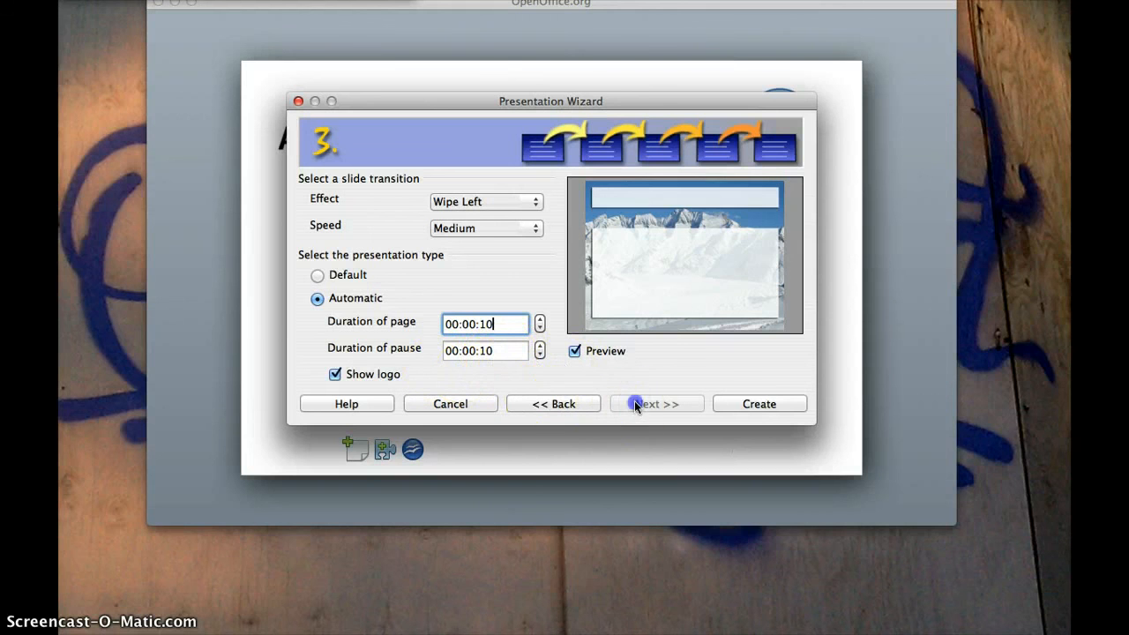
left_click(749, 408)
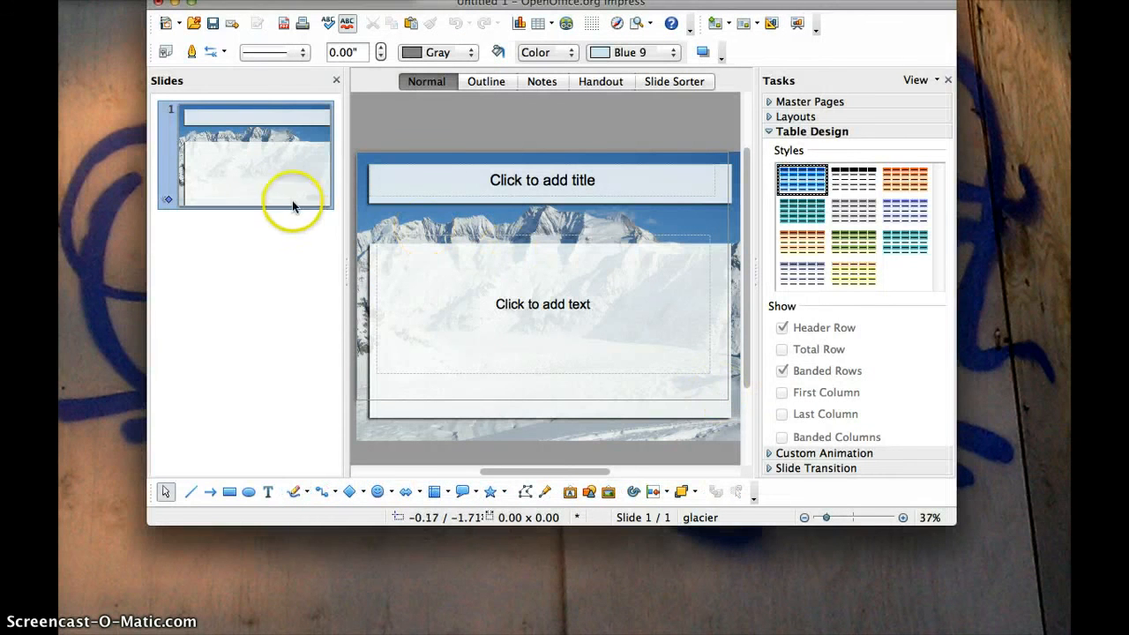
Enlarge the Impress window to fill the screen
left_click(314, 190)
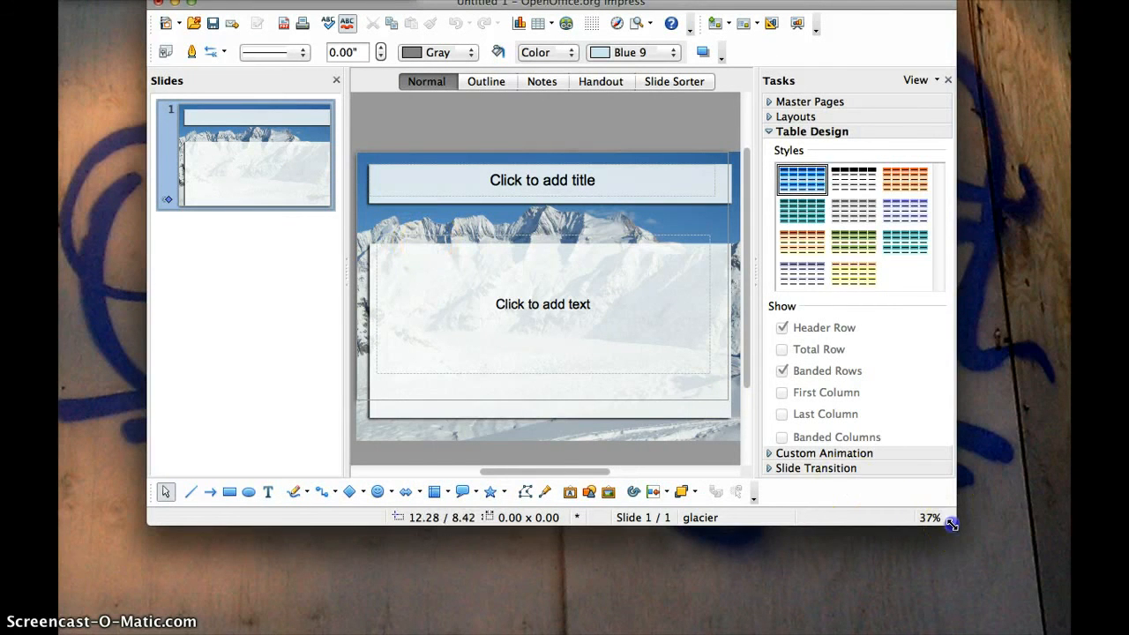
left_click_drag(953, 522, 1069, 634)
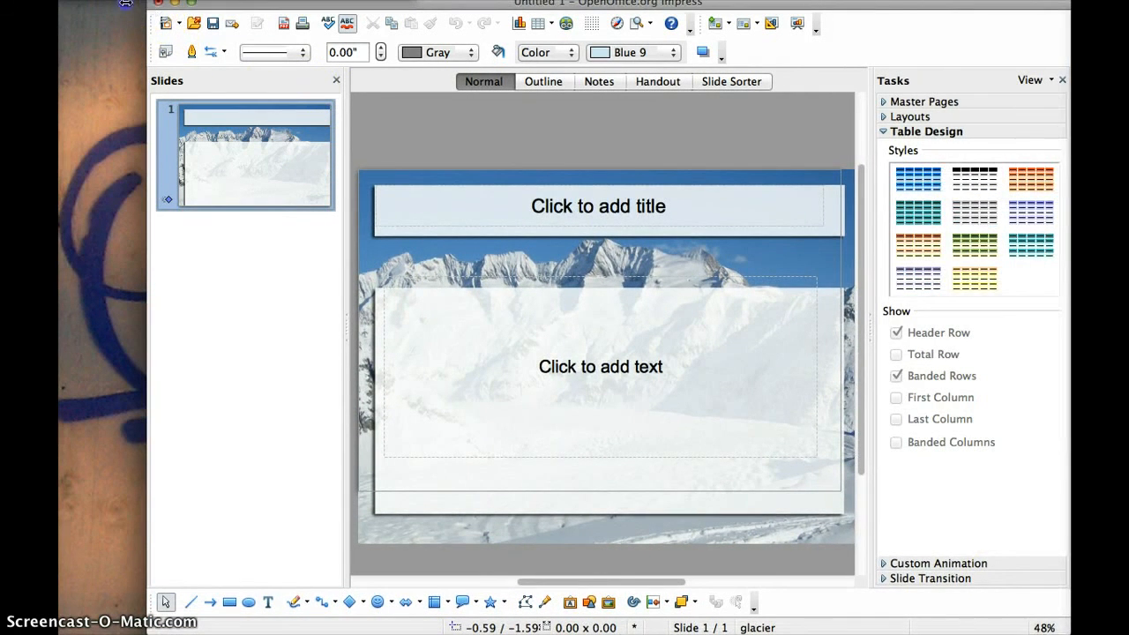
left_click_drag(126, 3, 58, 2)
Type 'Presentation' as the first slide's title
left_click(189, 183)
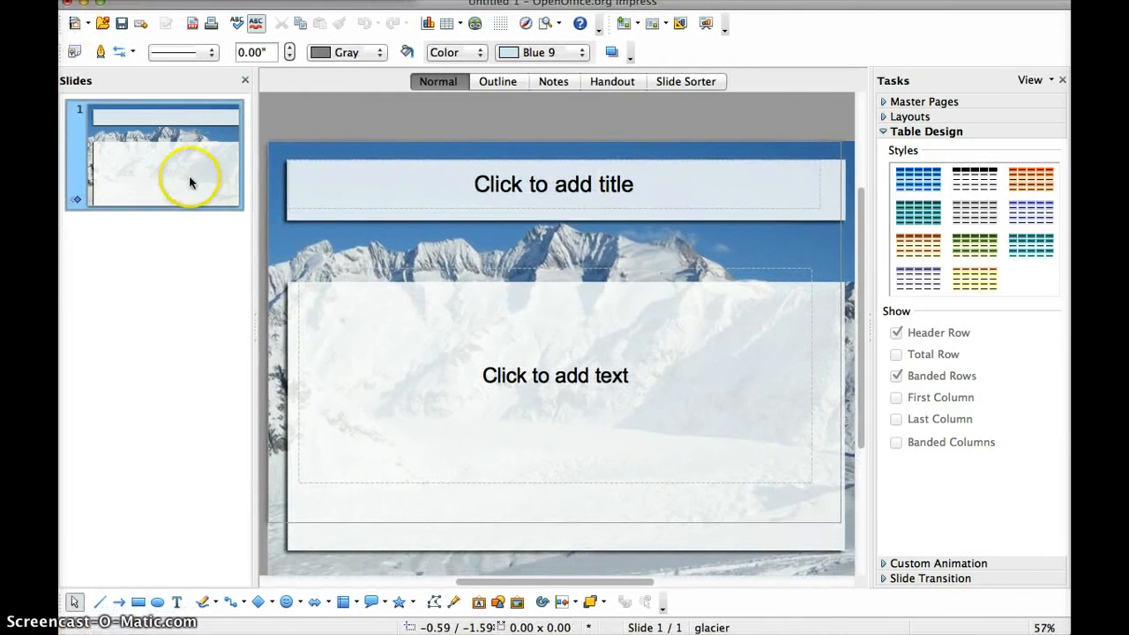
left_click(535, 192)
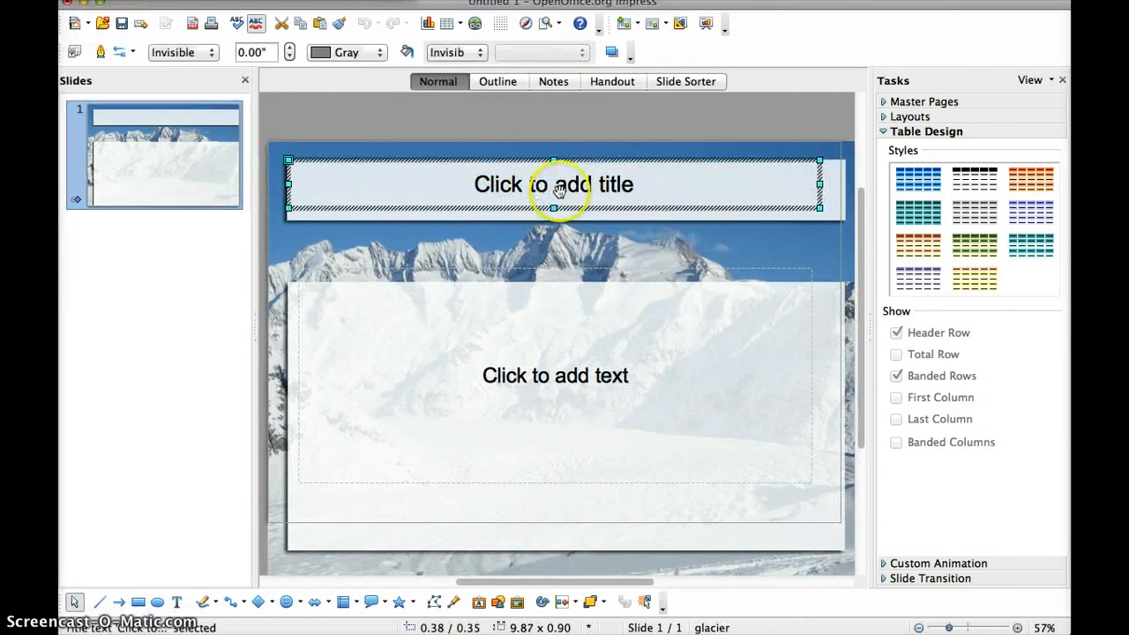
left_click(558, 192)
type("Pres")
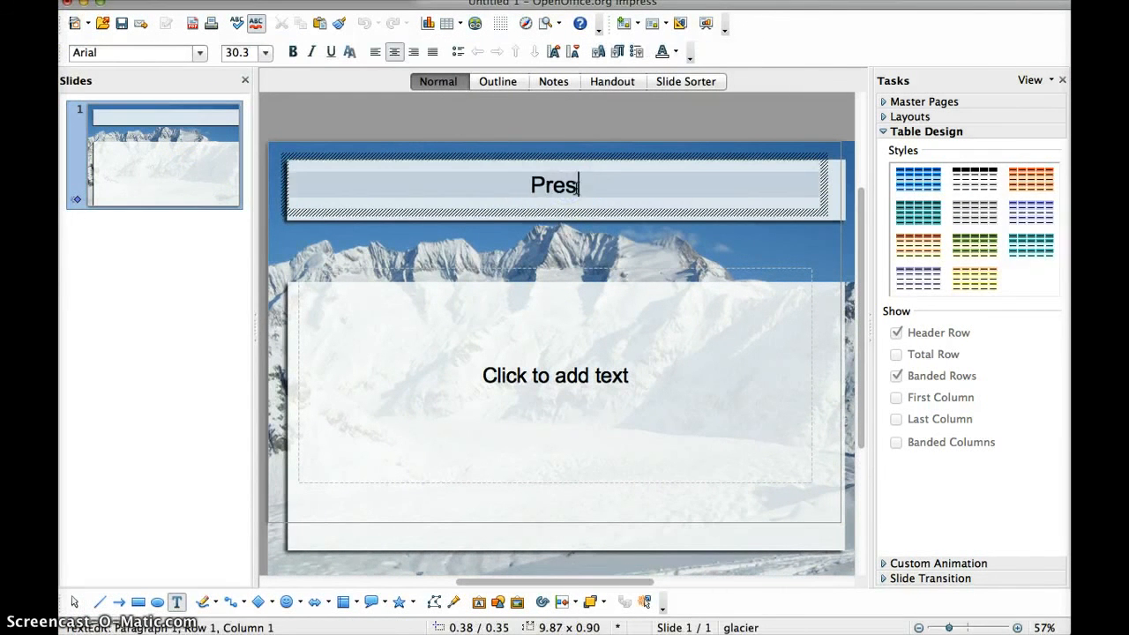
type("entation")
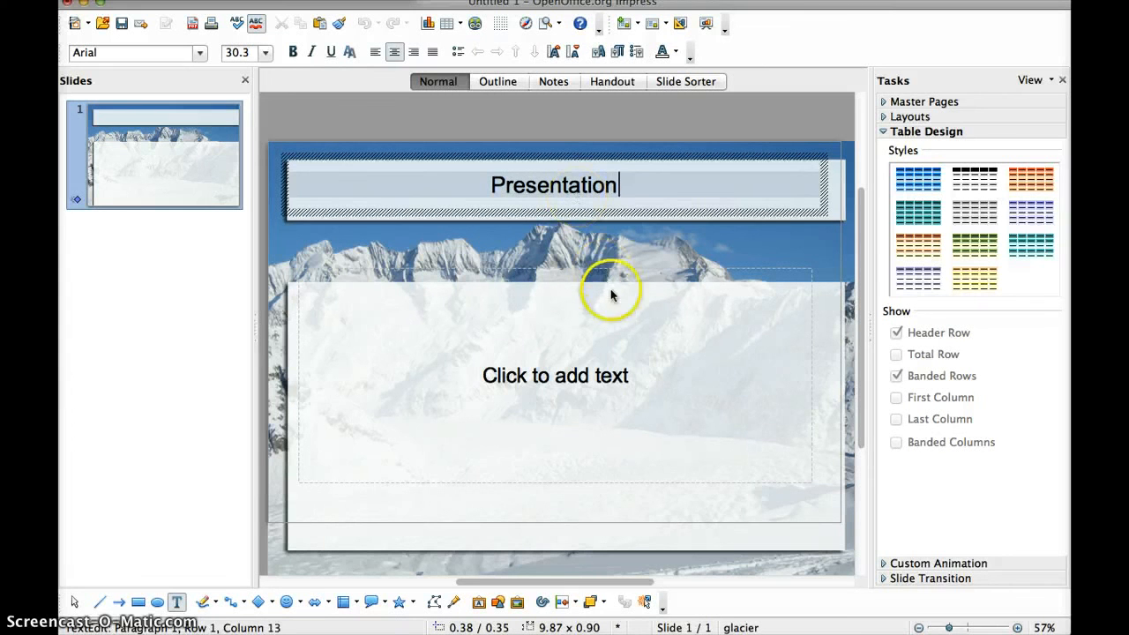
left_click(641, 375)
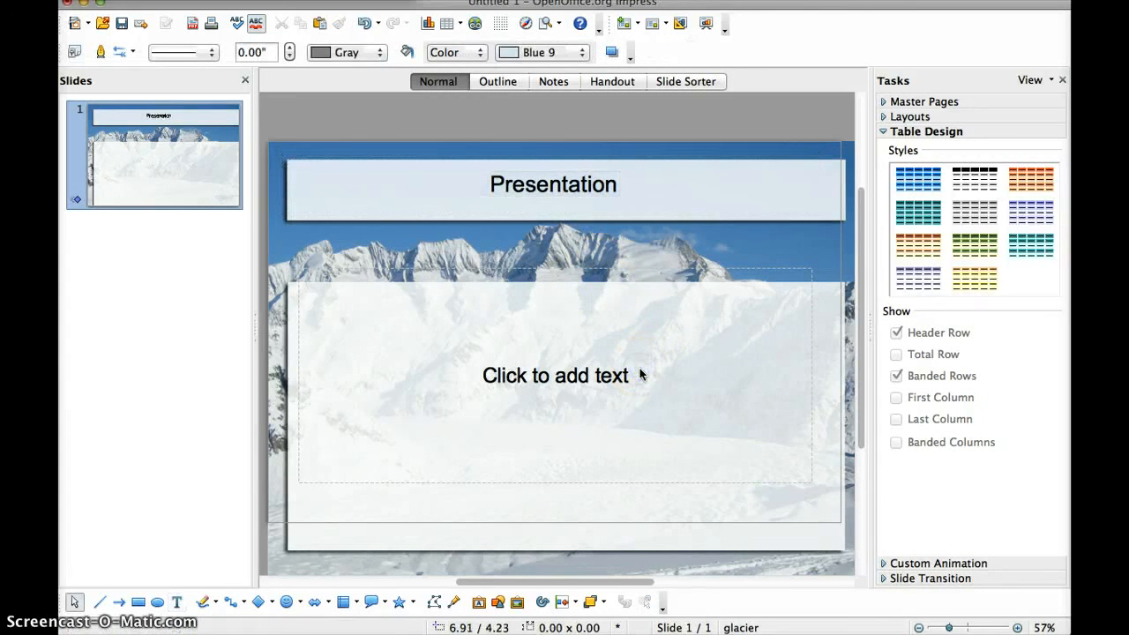
left_click(521, 367)
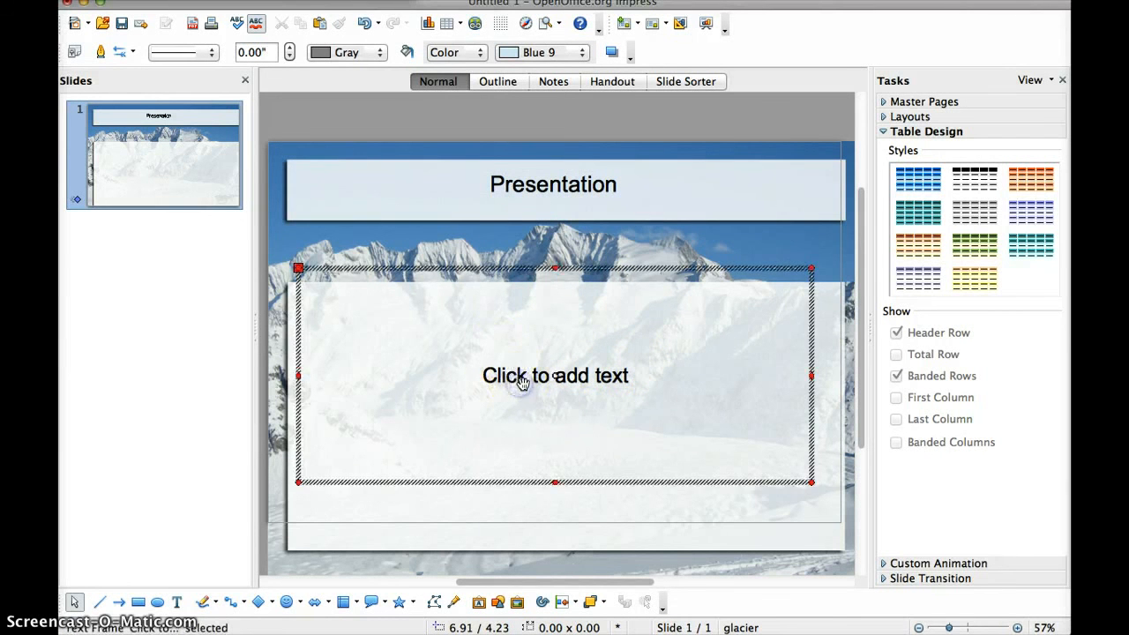